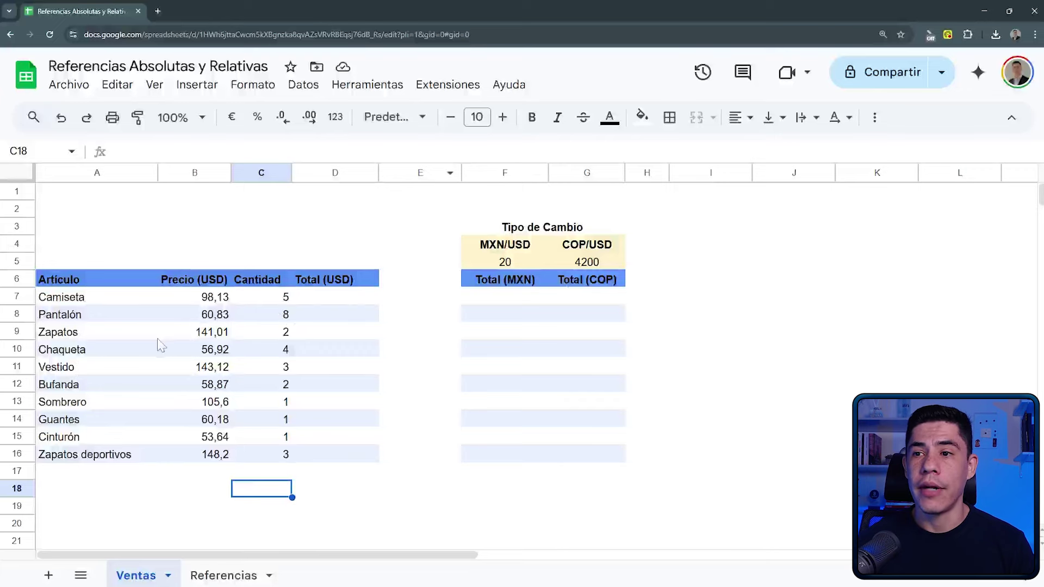
key(ctrl+plus)
scroll(220, 446, down, 2)
scroll(204, 424, up, 1)
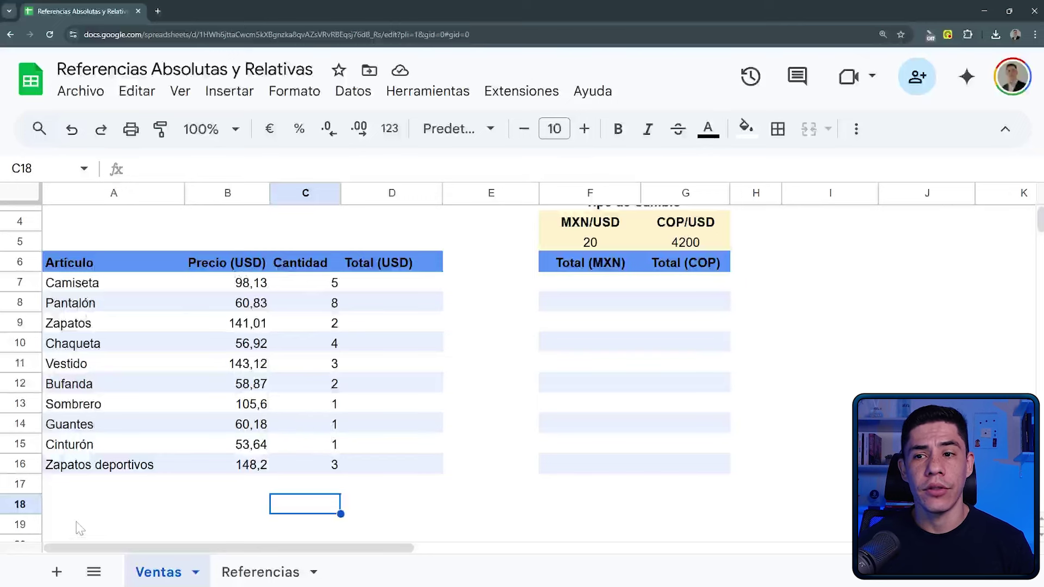
scroll(359, 323, up, 1)
scroll(354, 332, down, 1)
key(ctrl+minus)
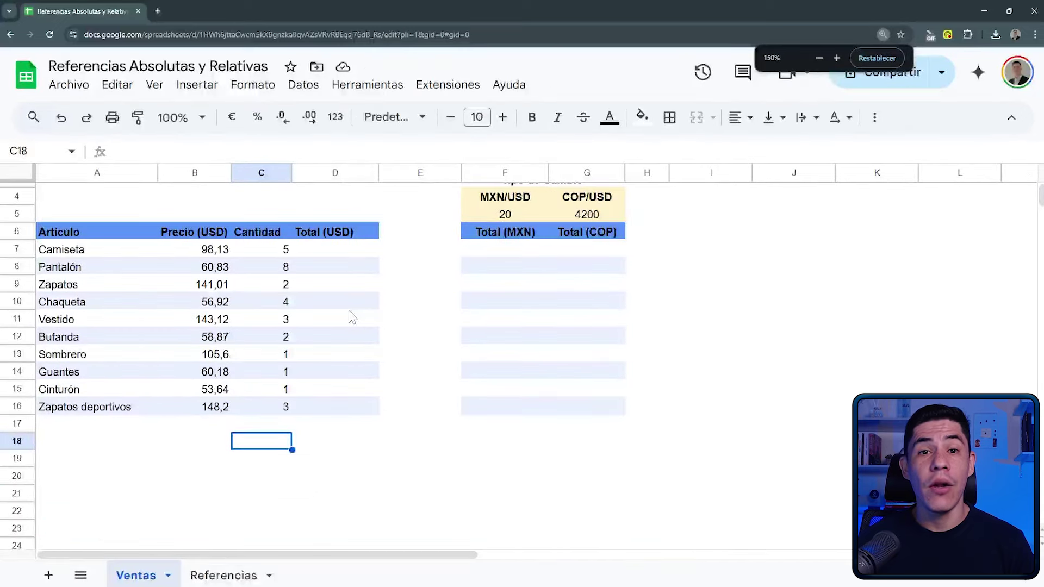
scroll(350, 317, up, 1)
Review the price, quantity and total cells in the Camiseta row
click(368, 300)
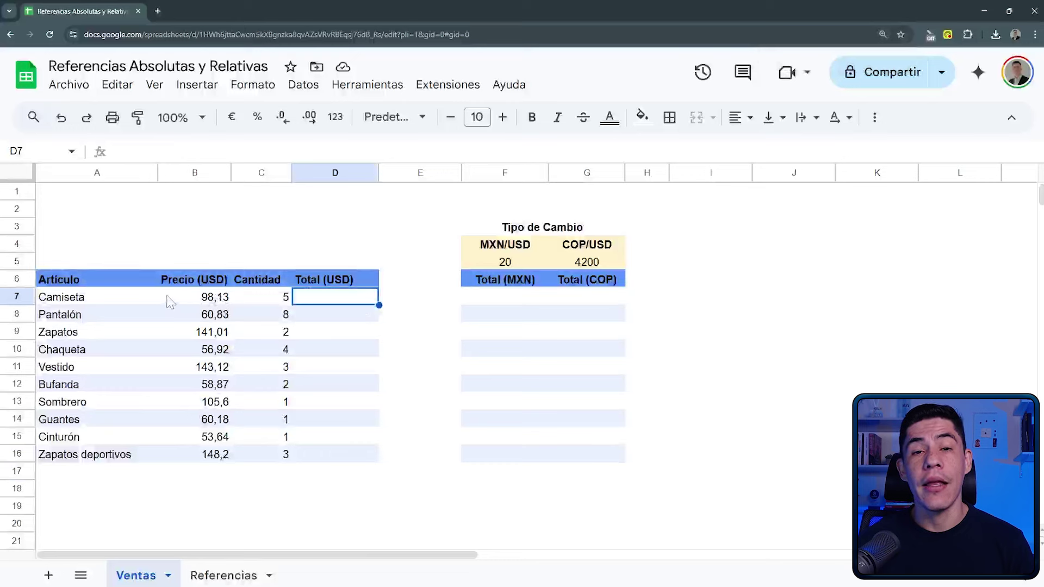
click(220, 301)
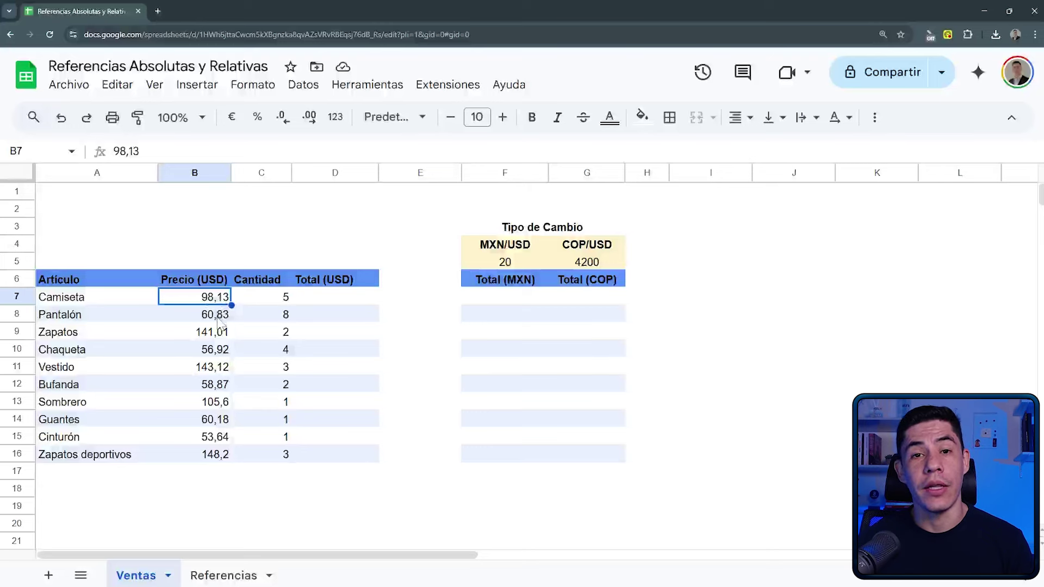
click(276, 303)
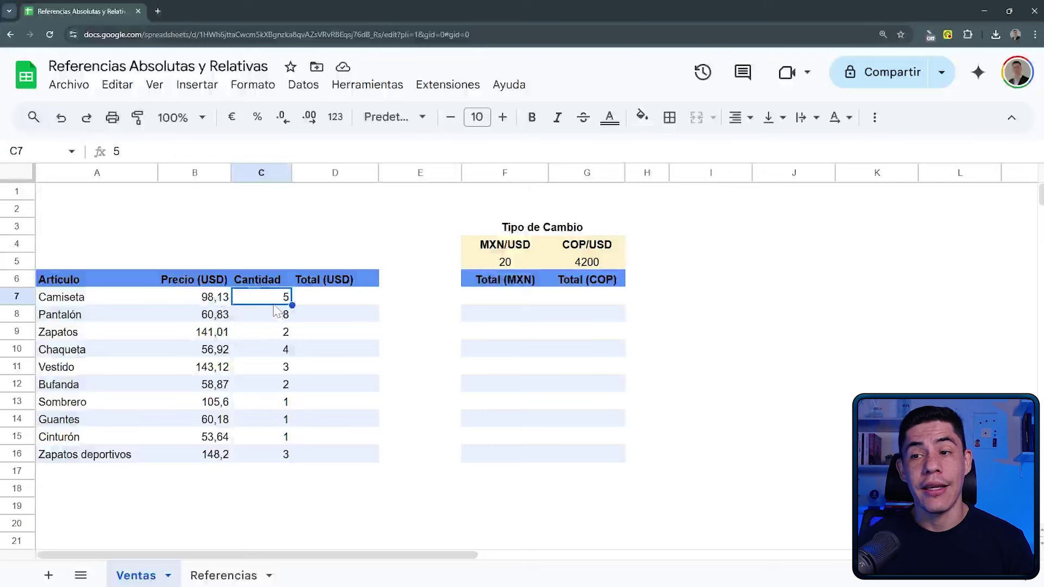
click(324, 303)
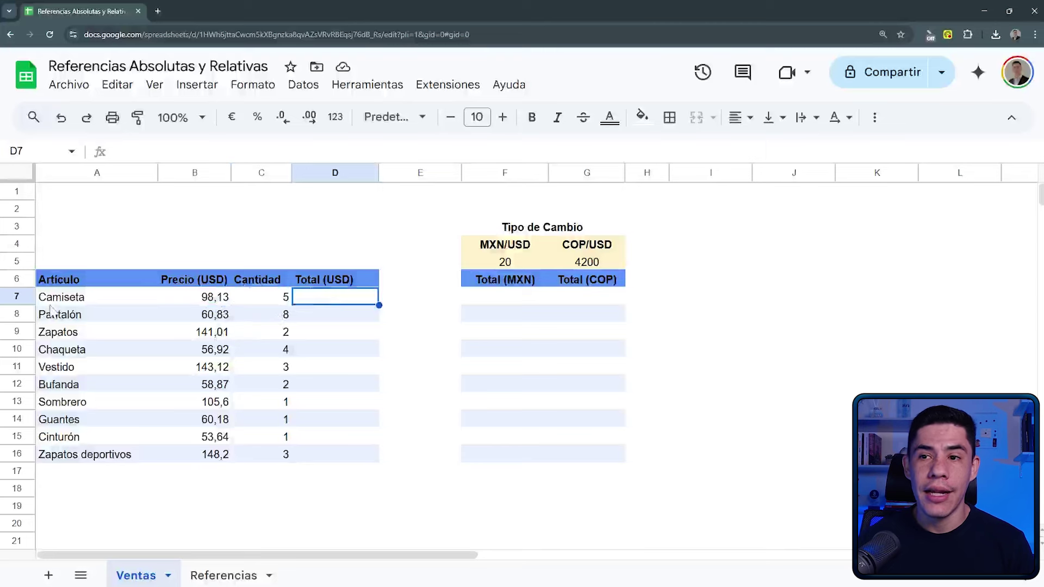
click(312, 317)
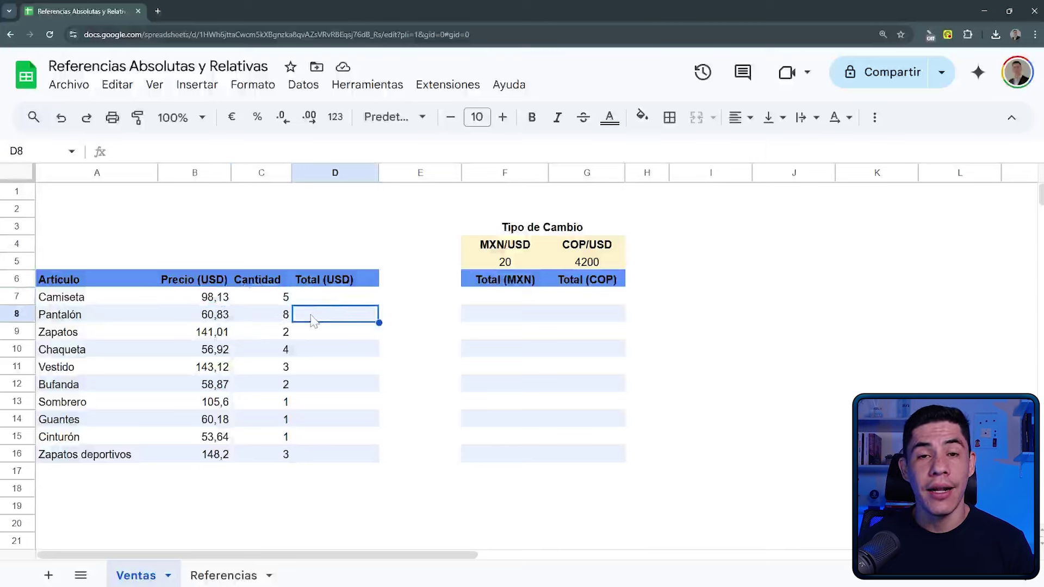
click(319, 305)
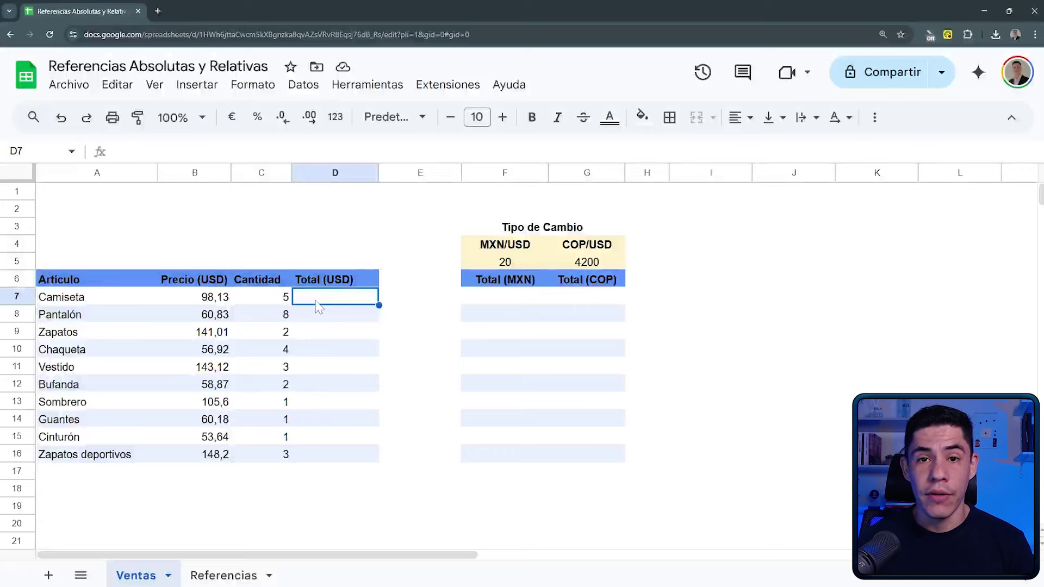
key(Left)
key(Left)
key(Right)
key(Right)
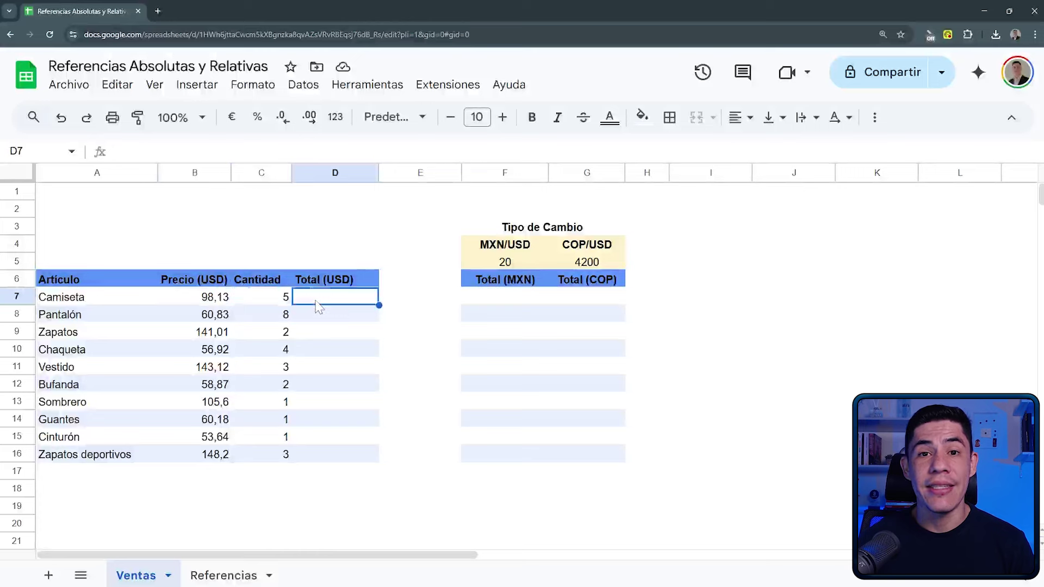
Enter =B7*C7 as the Total (USD) in D7 and fill the formula down to D16
text(=)
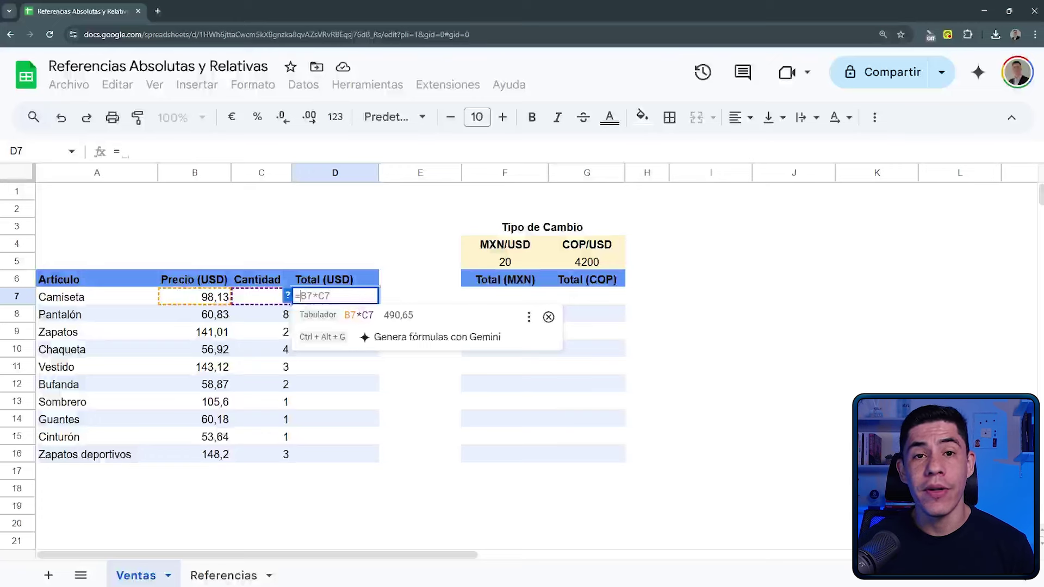
key(Tab)
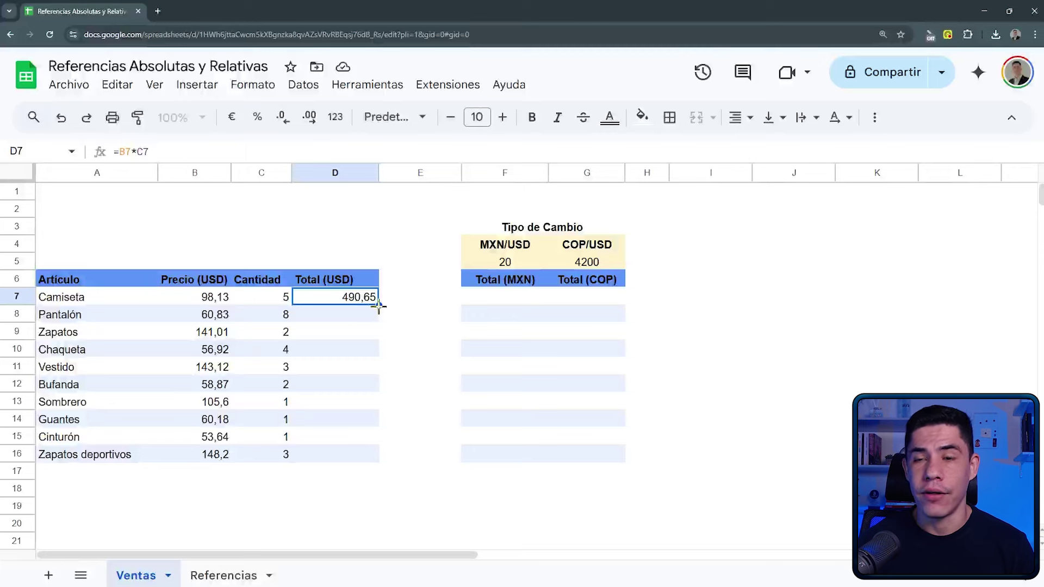
drag(379, 306, 387, 462)
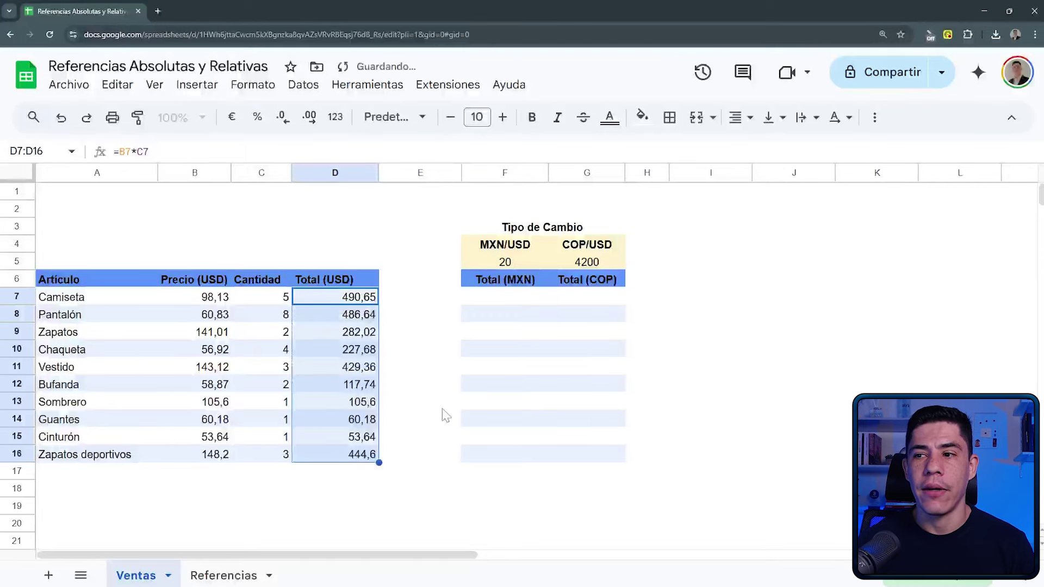
Examine the cell references of the copied formulas row by row in the Total (USD) column, ending at D7
click(354, 320)
key(Down)
key(Down)
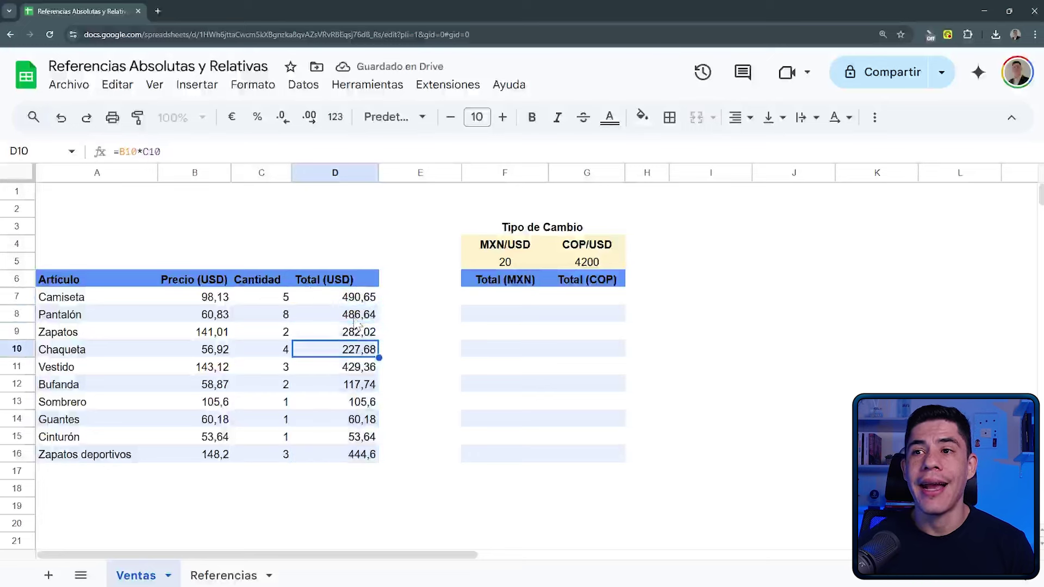
key(Down)
key(Down)
key(Down)
key(Down)
key(Down)
key(Down)
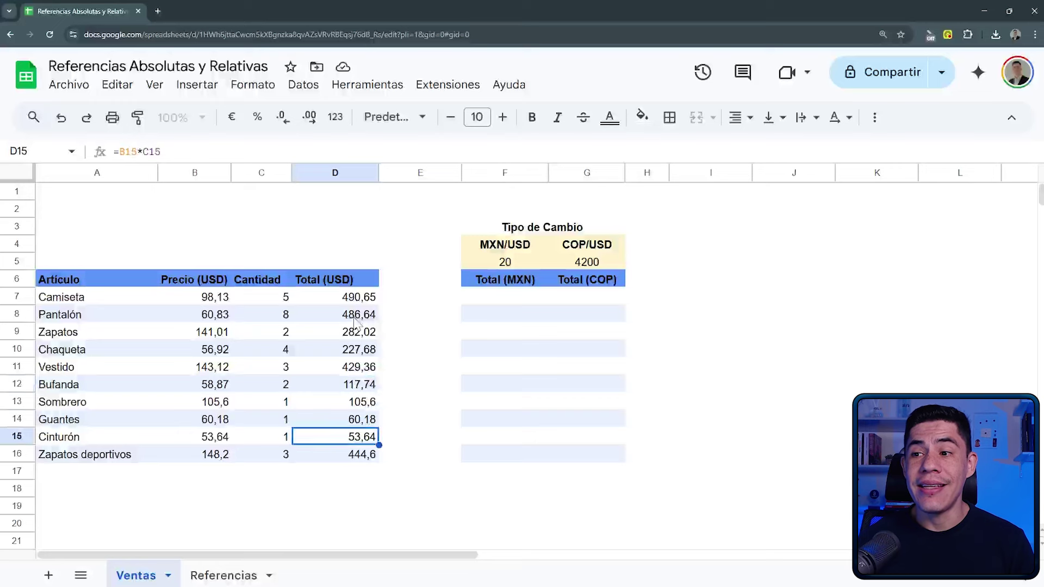
key(Up)
key(Up)
key(Up)
key(Up)
key(Up)
key(Up)
key(Up)
key(Up)
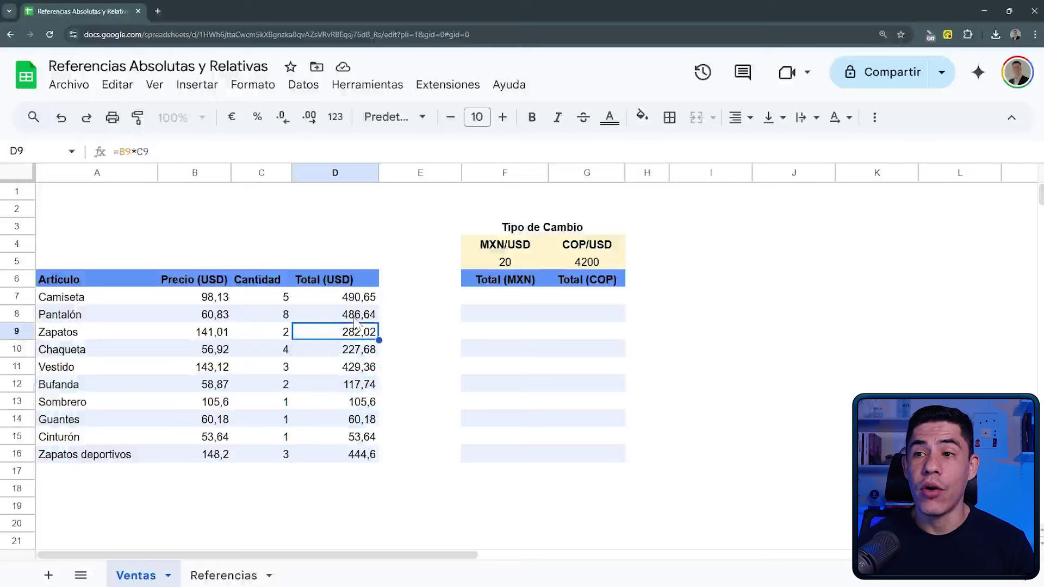
key(Up)
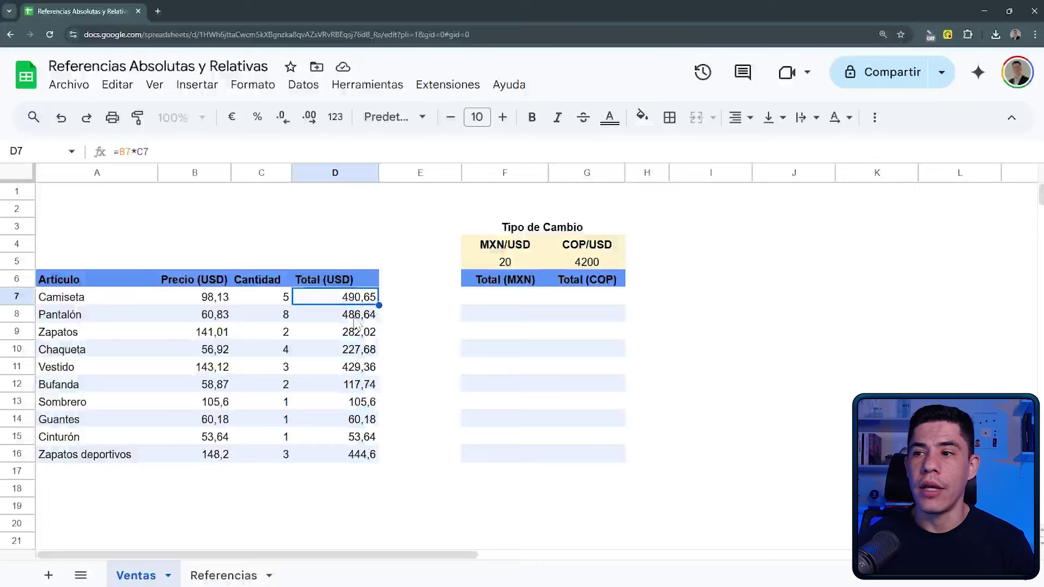
Inspect the cell references used in the Camiseta total formula in D7 at a larger zoom, leaving it unedited
key(ctrl+plus)
key(ctrl+plus)
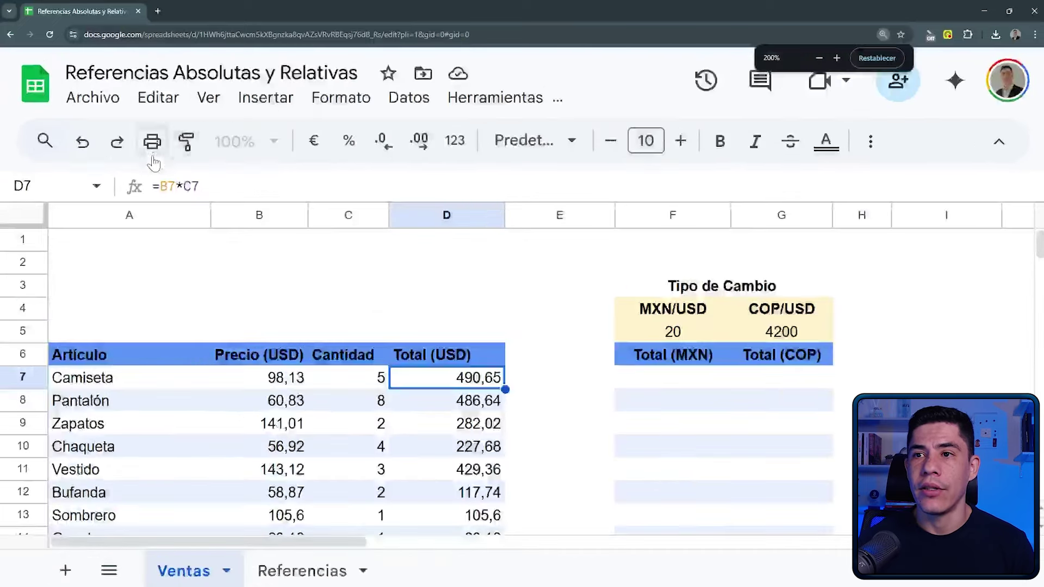
key(ctrl+plus)
key(ctrl+plus)
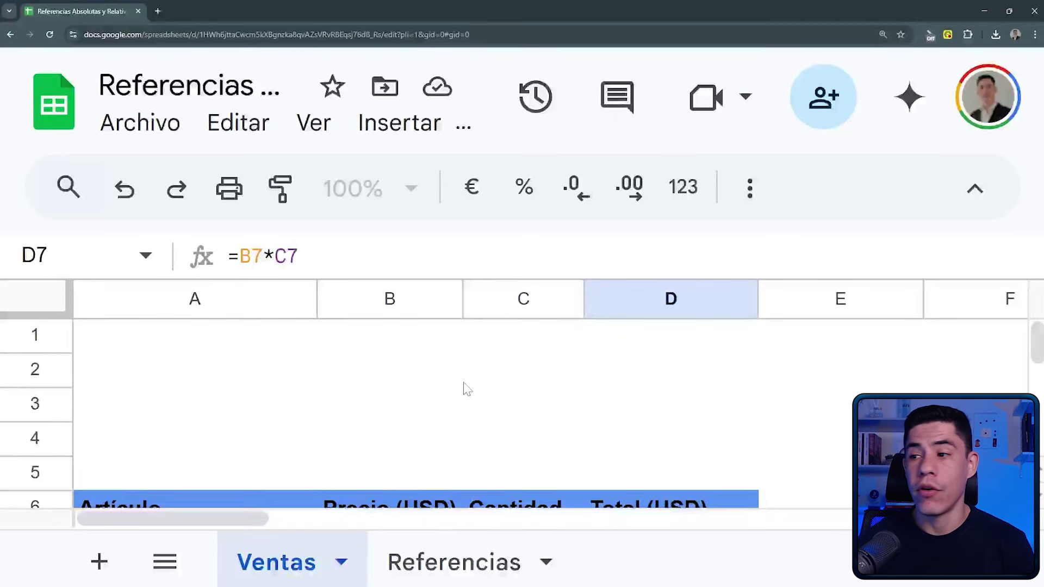
scroll(461, 387, down, 2)
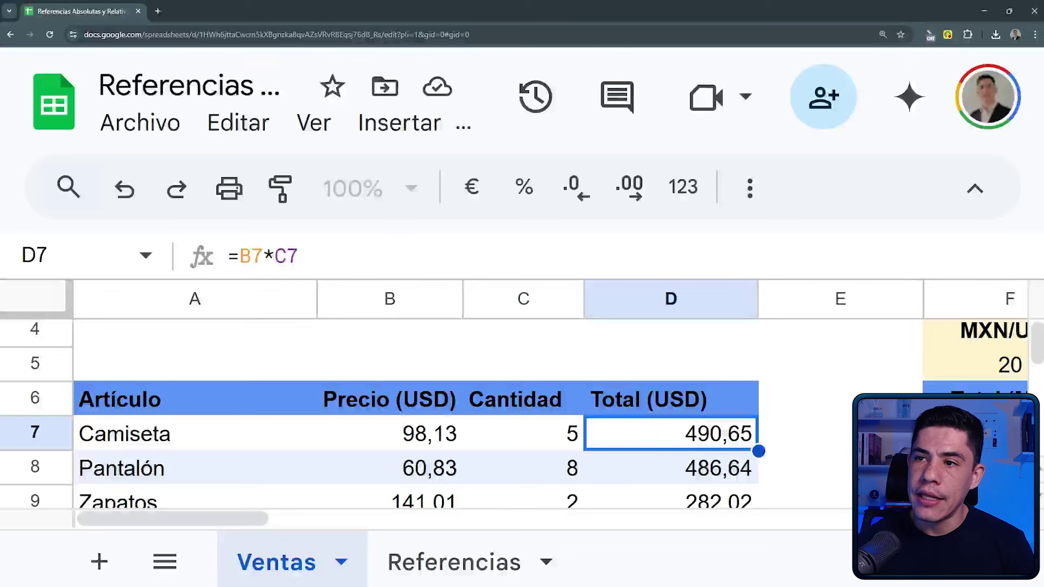
double_click(260, 255)
drag(299, 256, 277, 255)
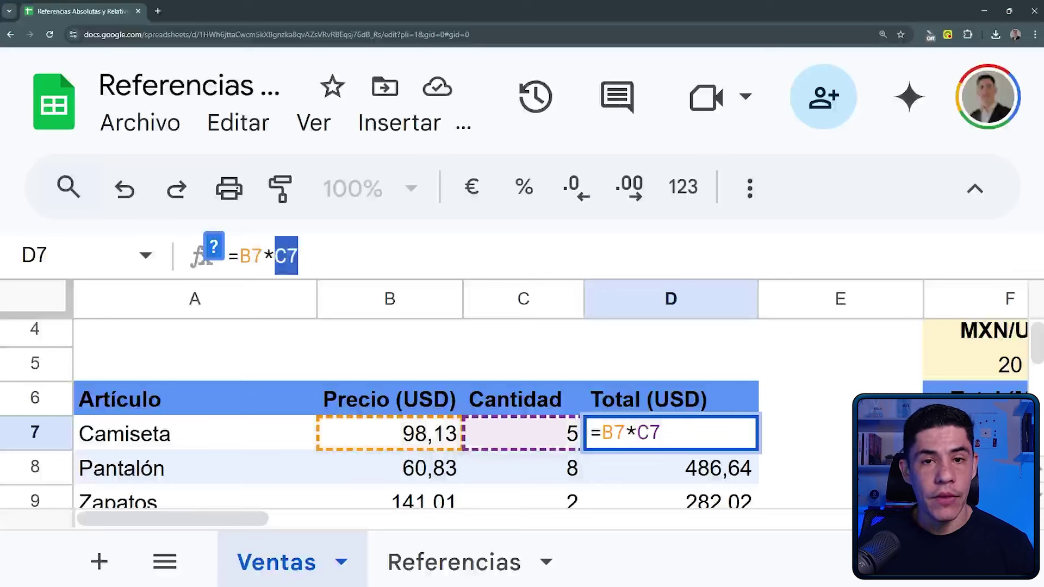
key(Escape)
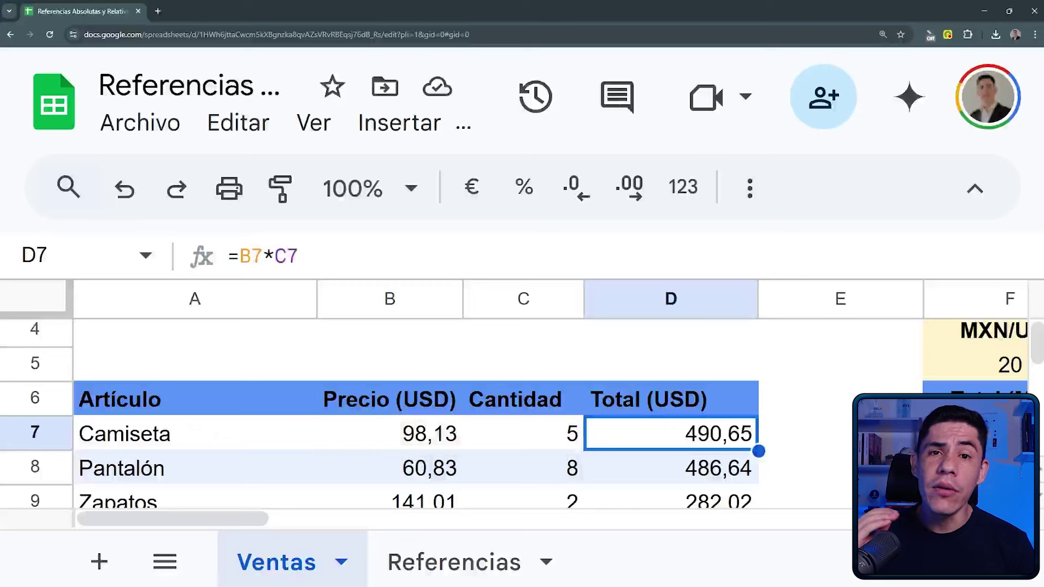
Inspect which price and quantity cells the Pantalón total formula in D8 refers to
click(742, 469)
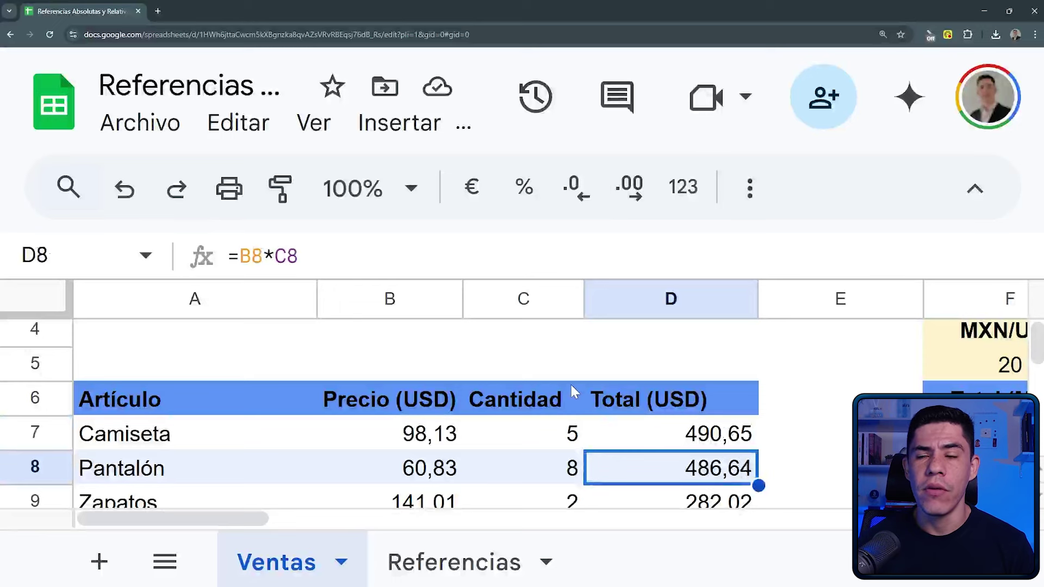
scroll(571, 383, down, 1)
key(F2)
drag(287, 256, 228, 255)
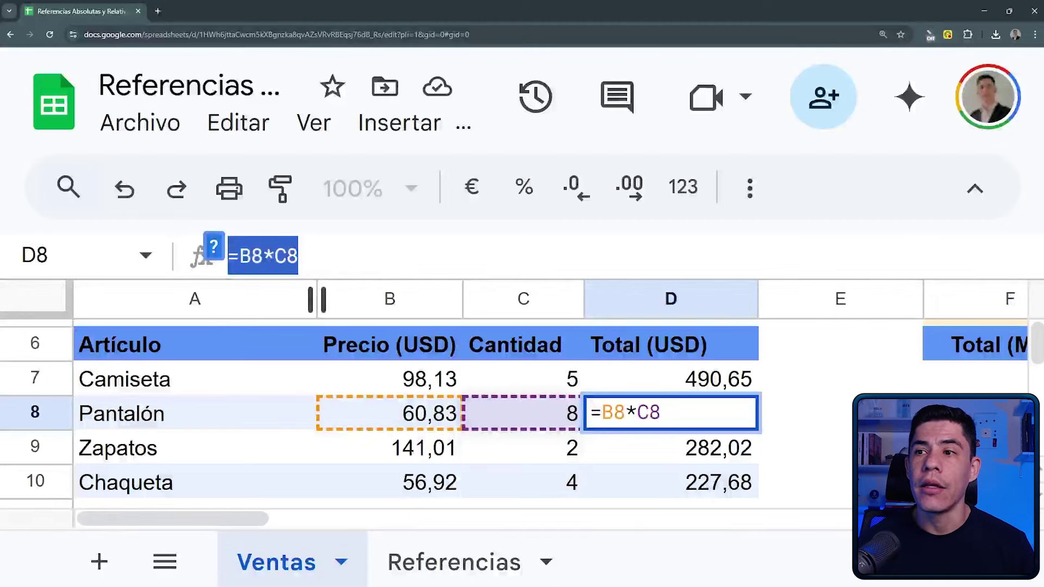
click(263, 257)
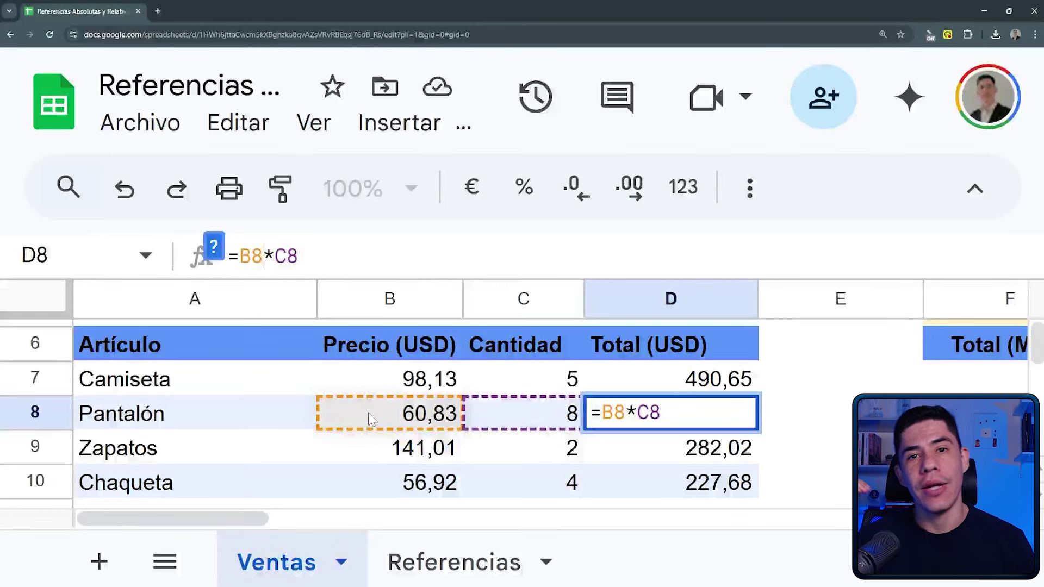
key(Escape)
Inspect which price and quantity cells the Zapatos total formula in D9 refers to
click(647, 445)
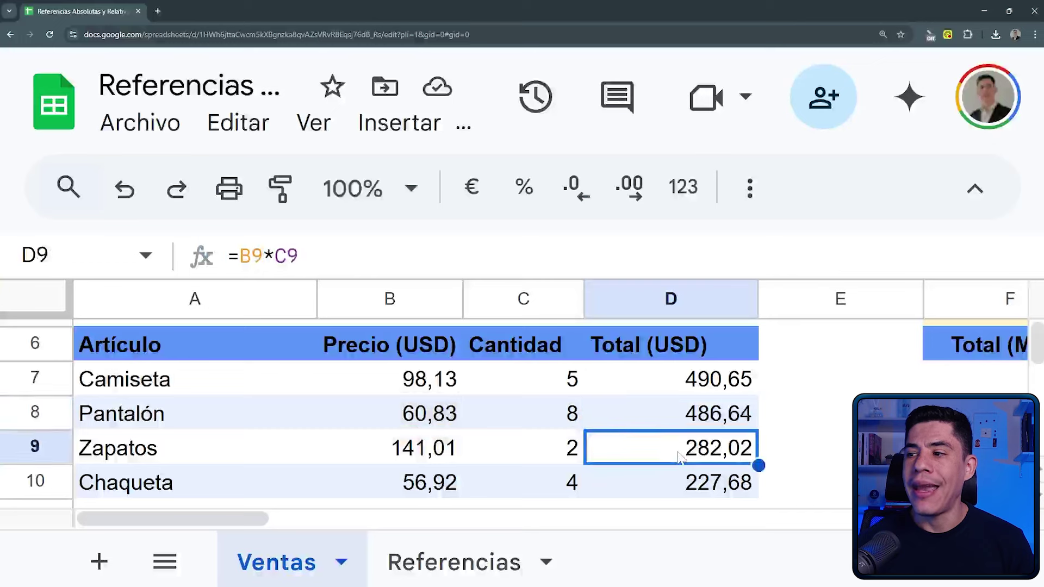
key(F2)
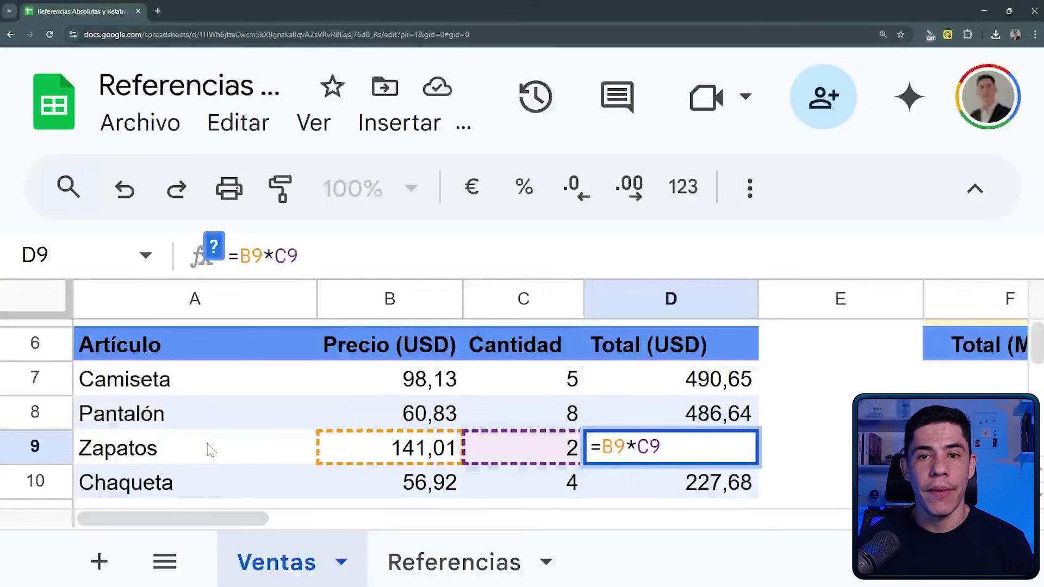
key(Escape)
scroll(506, 404, down, 1)
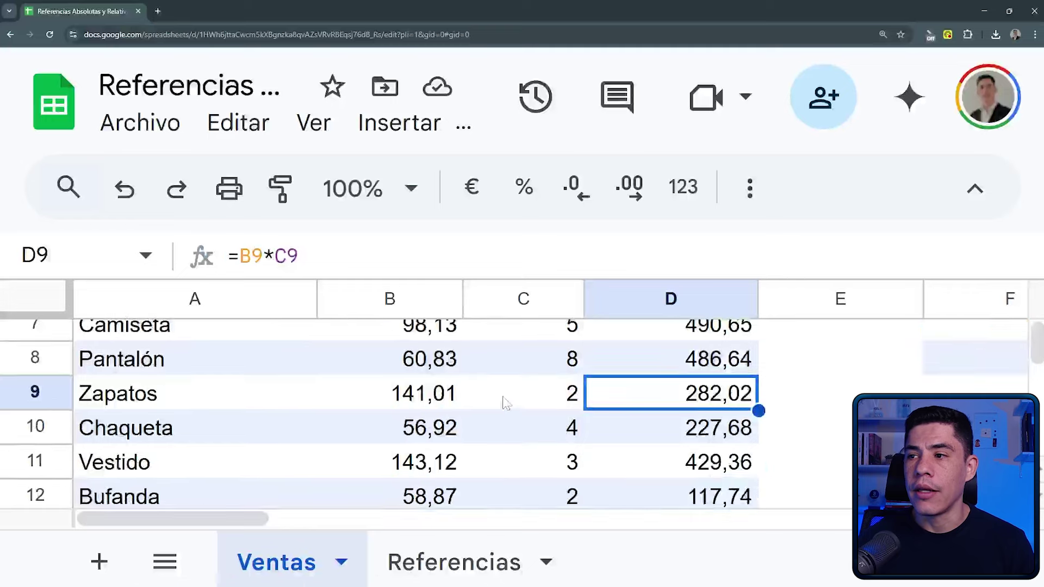
Clear the copied total formulas from D8:D16, keeping only the one in D7
key(ctrl+minus)
key(ctrl+minus)
key(ctrl+minus)
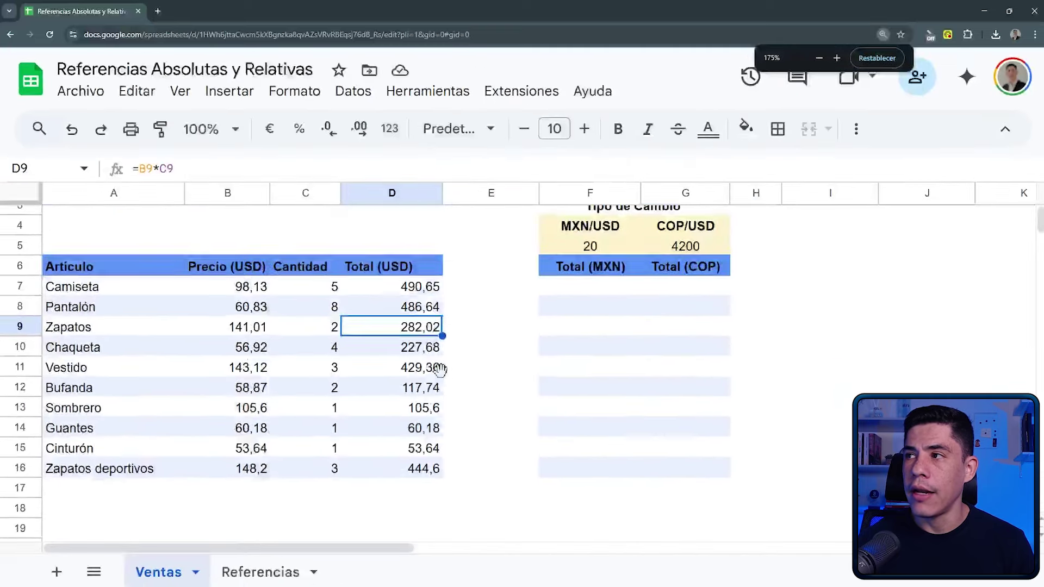
scroll(440, 369, up, 2)
key(ctrl+minus)
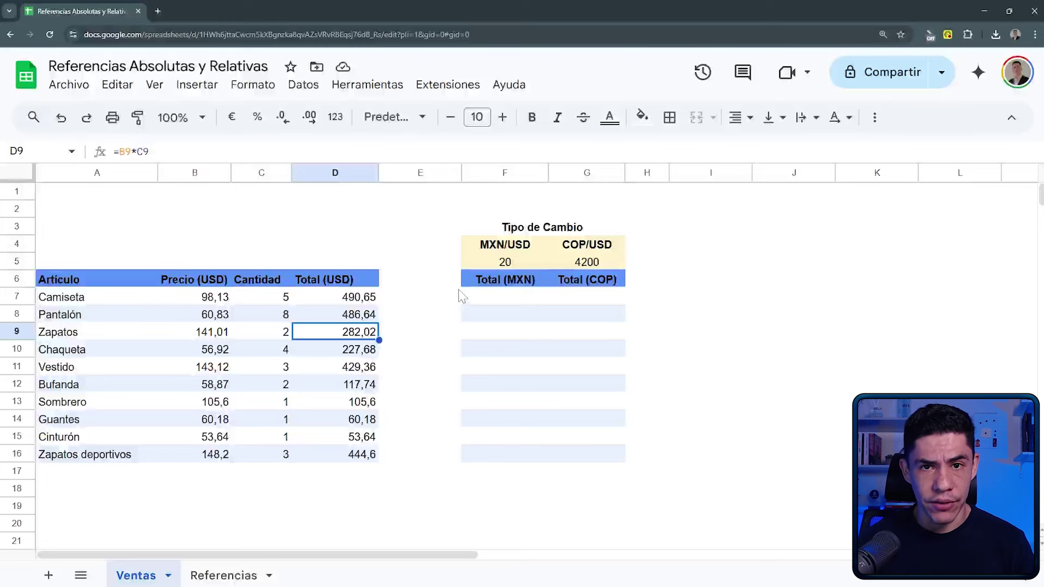
click(362, 300)
drag(359, 315, 359, 461)
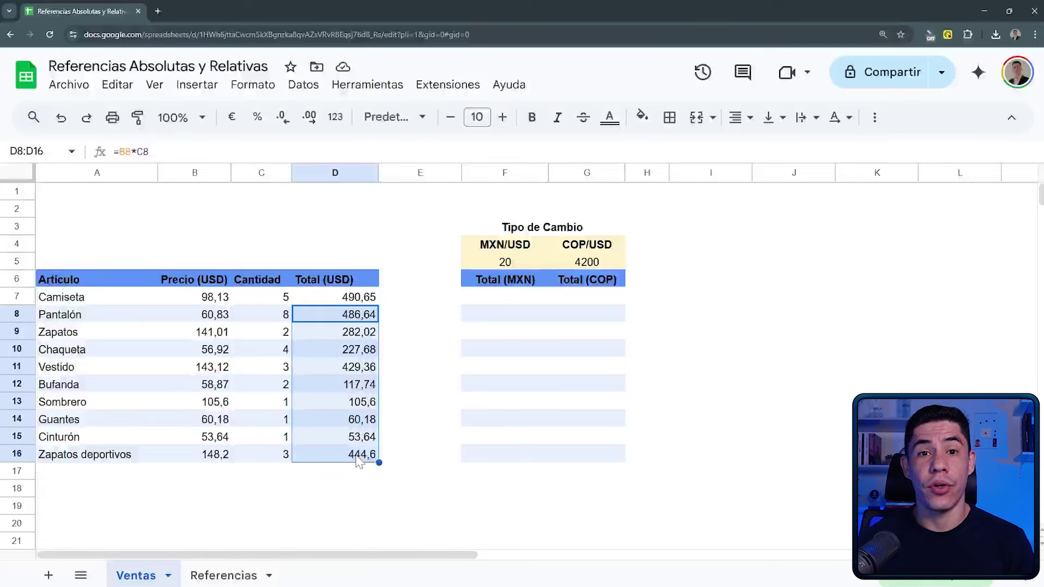
key(Delete)
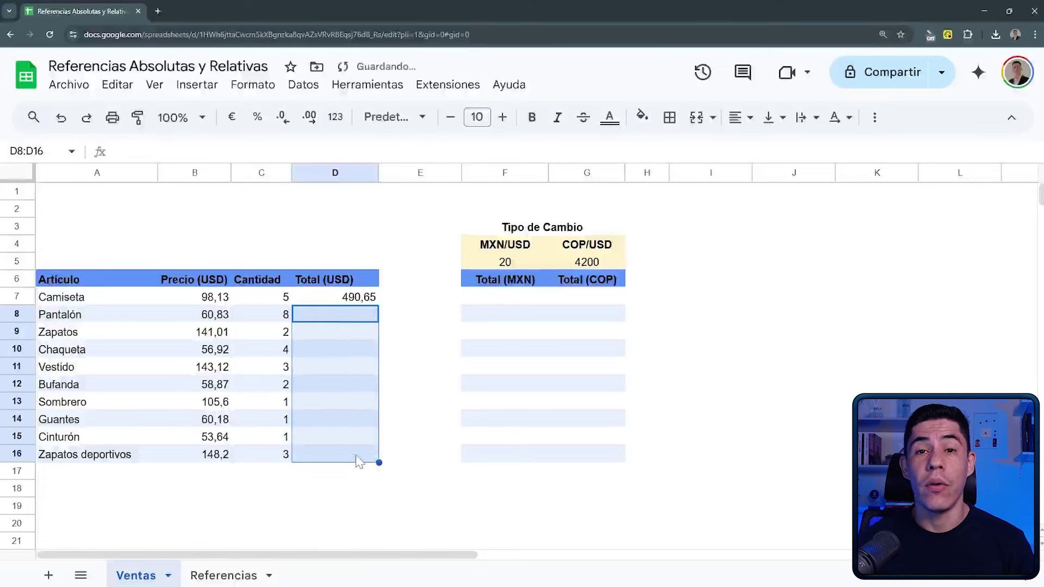
Copy the Camiseta total formula from D7 into D8:D16 for the remaining articles
key(Up)
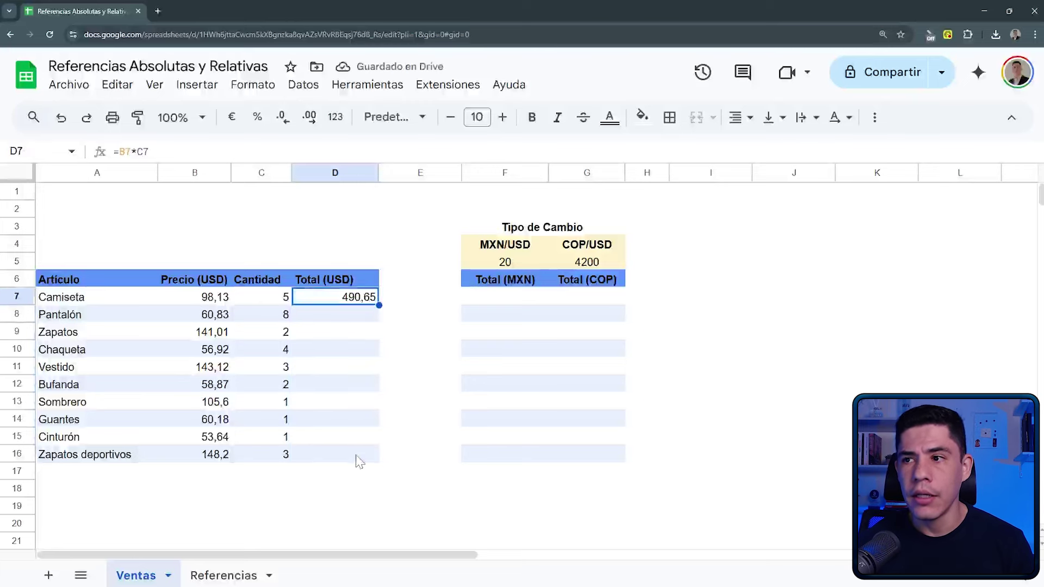
key(ctrl+c)
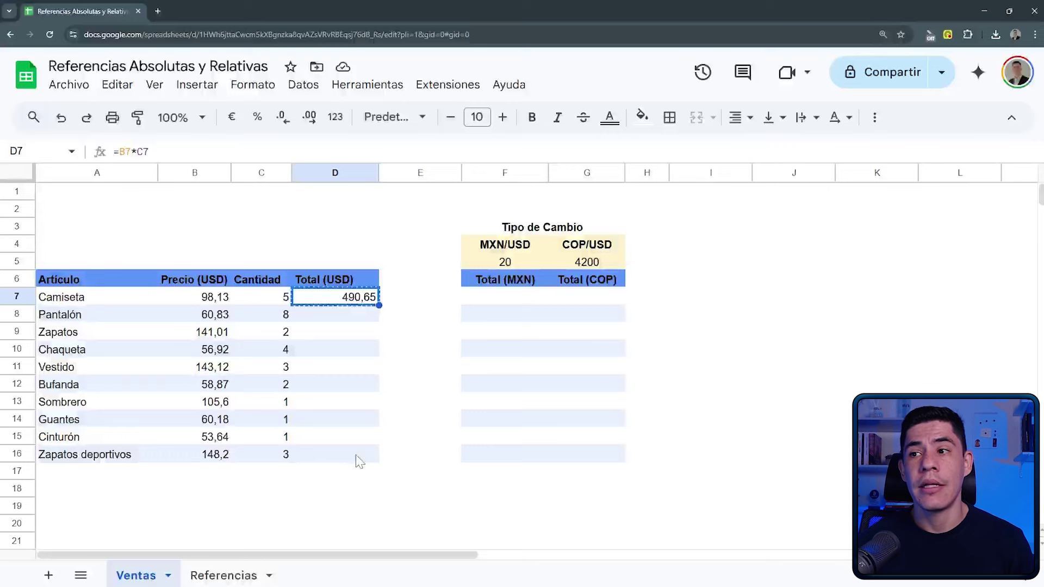
key(shift+Down)
key(shift+Down)
key(shift+Down)
key(shift+Down)
key(shift+Down)
key(shift+Down)
key(shift+Down)
key(shift+Down)
key(shift+Down)
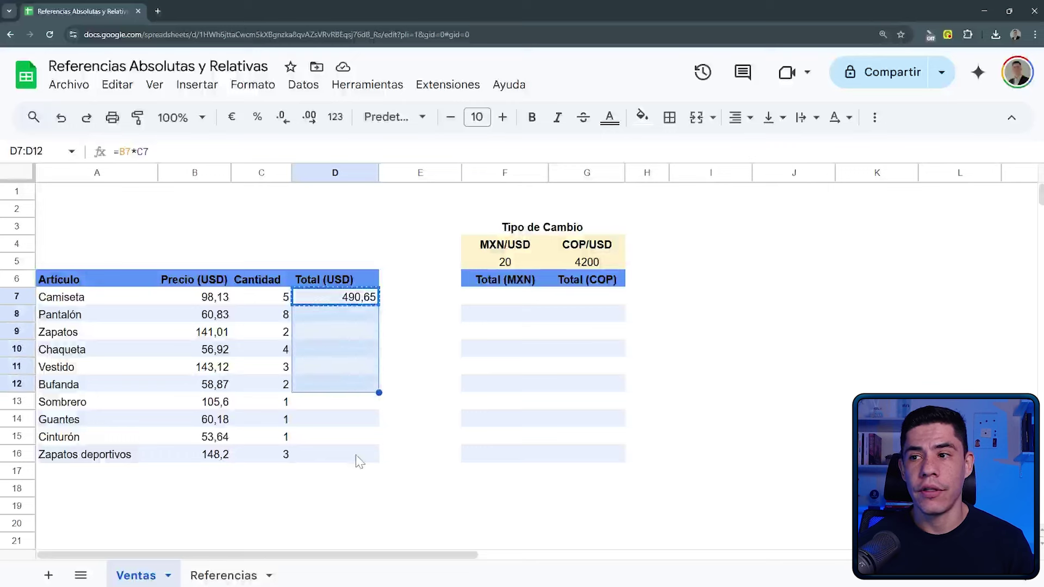
click(416, 354)
drag(373, 318, 363, 452)
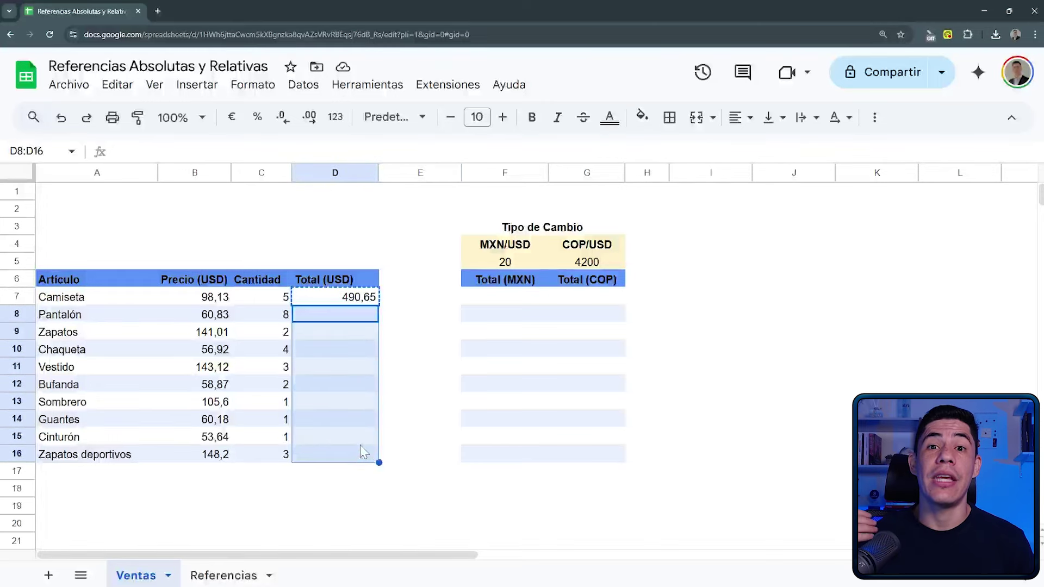
key(ctrl+v)
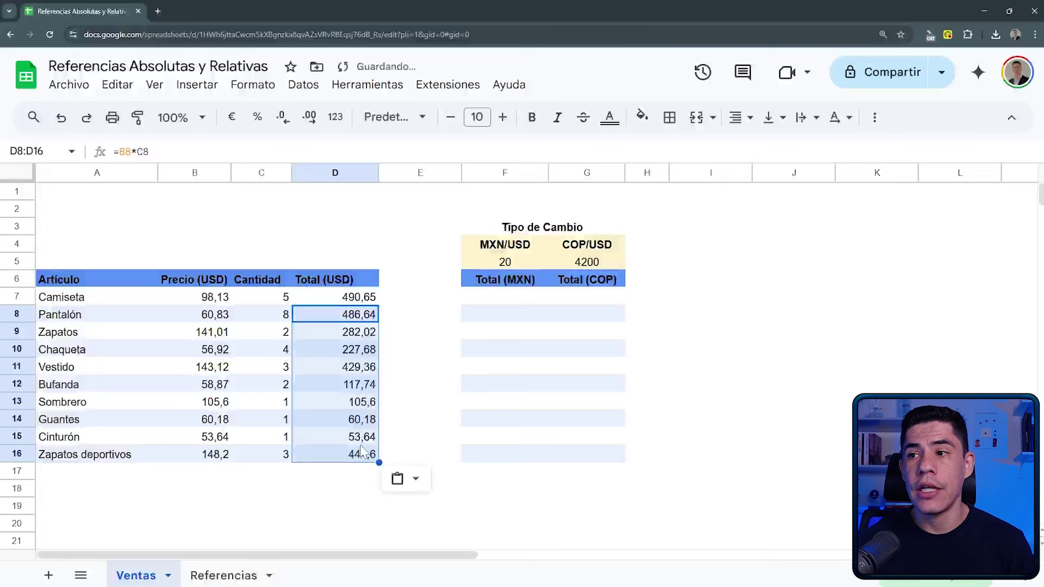
Inspect the price and quantity references in the copied total formulas in D8, D9 and D10, leaving them unedited
key(Up)
key(Down)
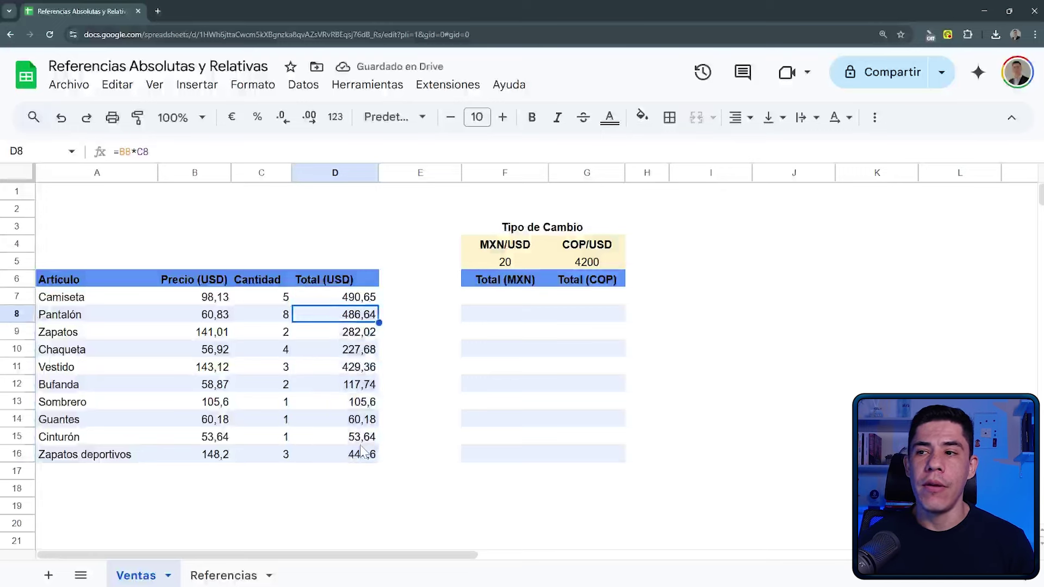
key(F2)
key(Escape)
key(Down)
key(F2)
key(Escape)
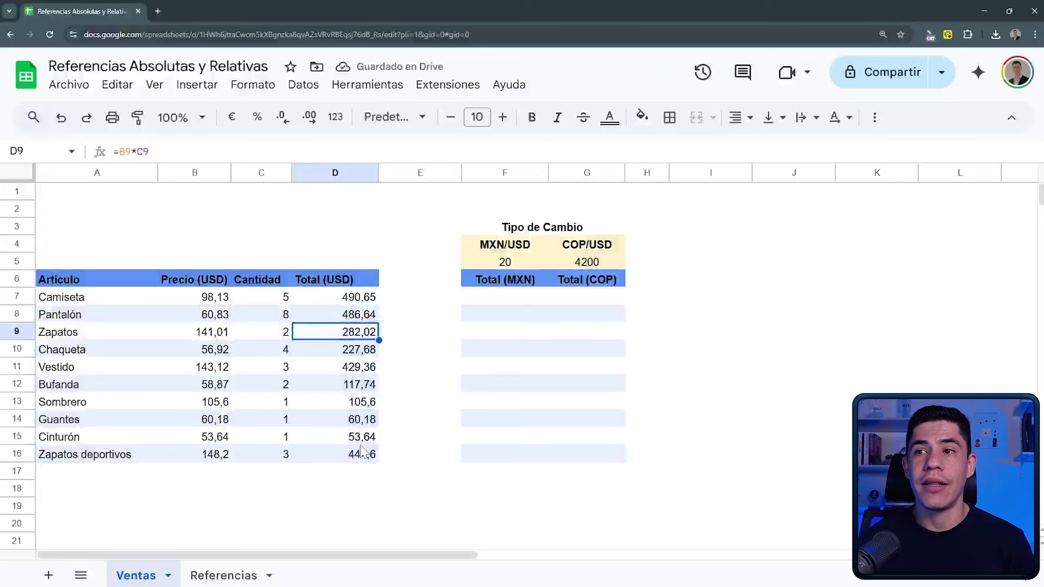
key(Down)
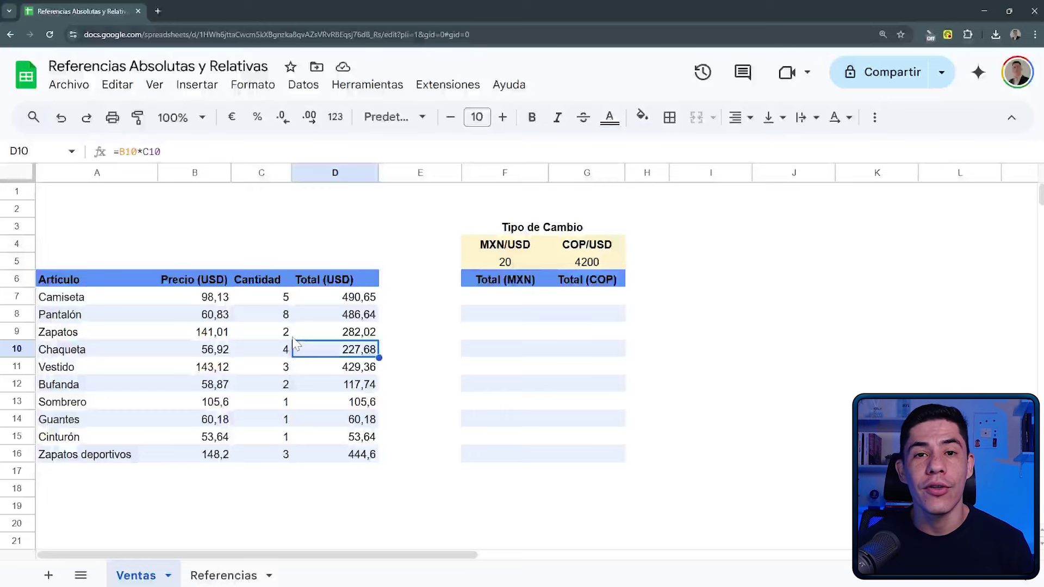
Review the Total (MXN) and Total (COP) columns alongside the Camiseta total in D7
click(499, 173)
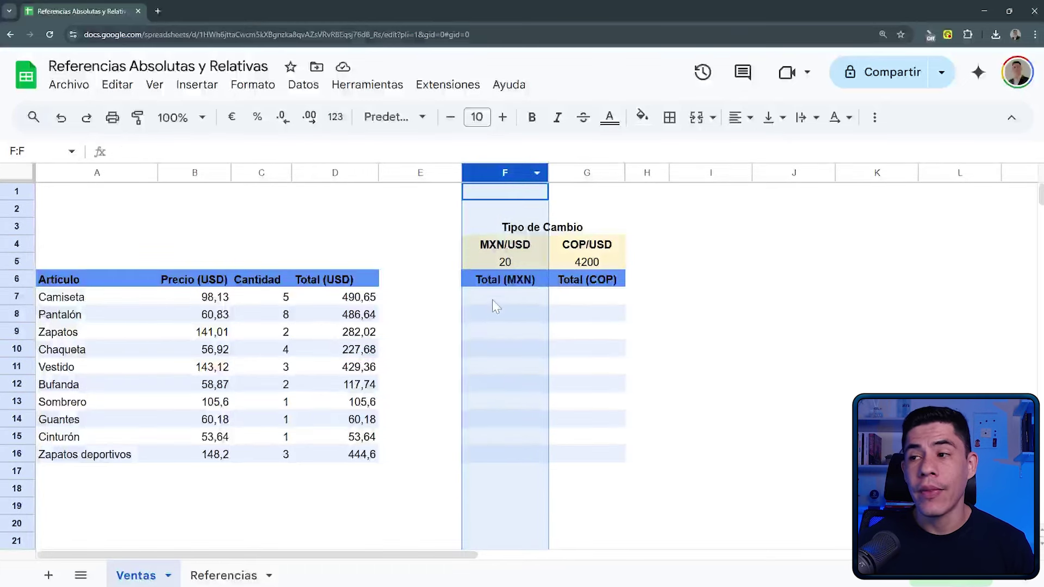
click(352, 303)
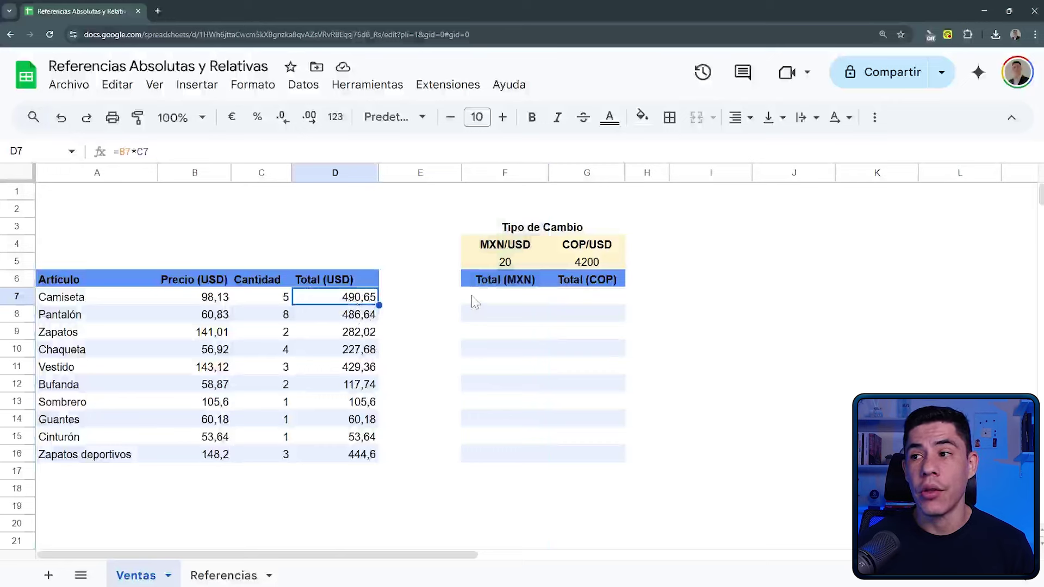
click(516, 173)
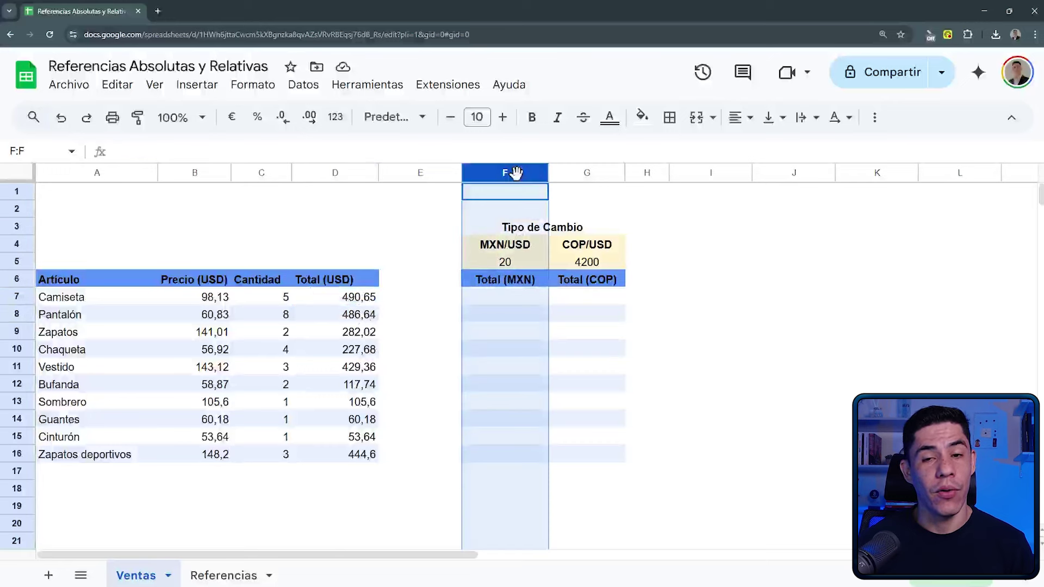
click(582, 172)
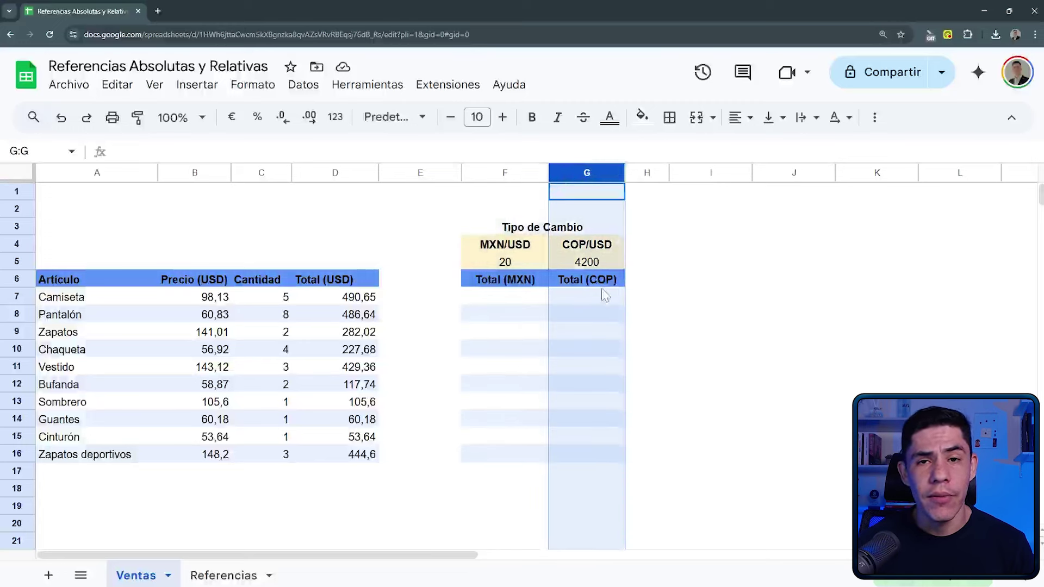
click(384, 303)
click(369, 303)
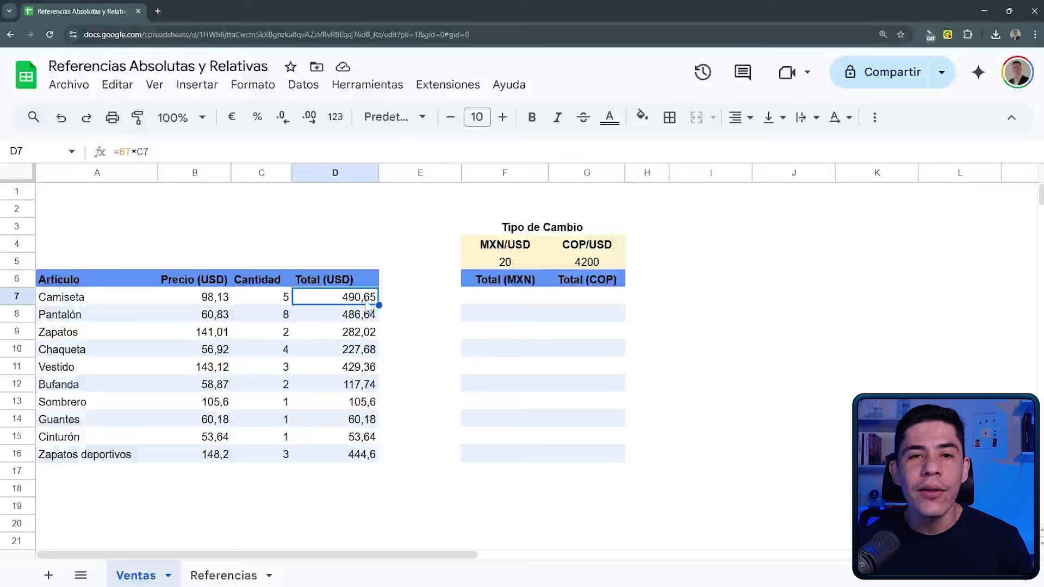
Calculate Camiseta's Total (MXN) in F7 with the formula =D7*F5, multiplying its USD total by the MXN/USD rate
click(490, 300)
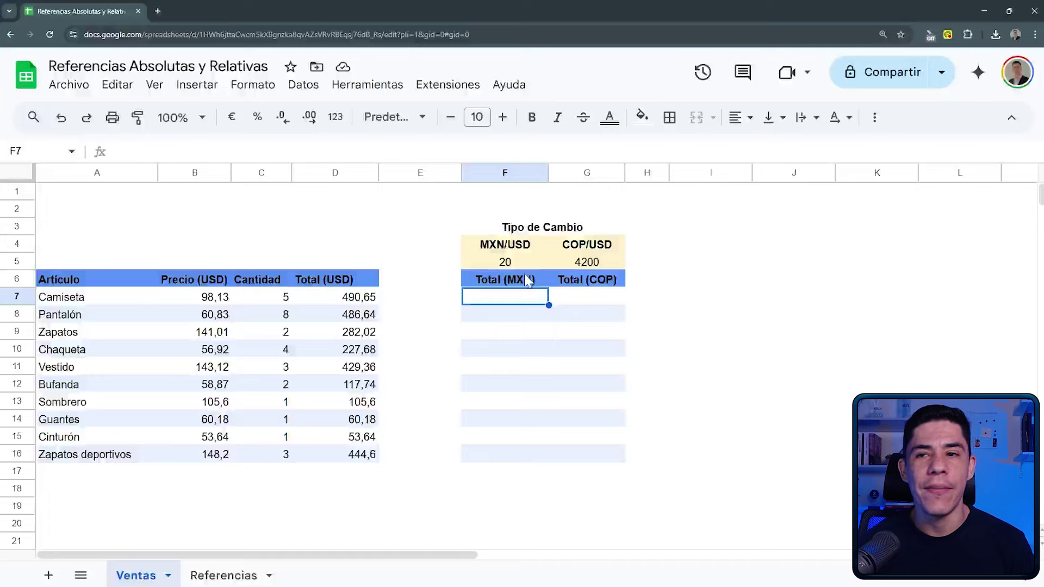
key(ctrl+plus)
key(ctrl+plus)
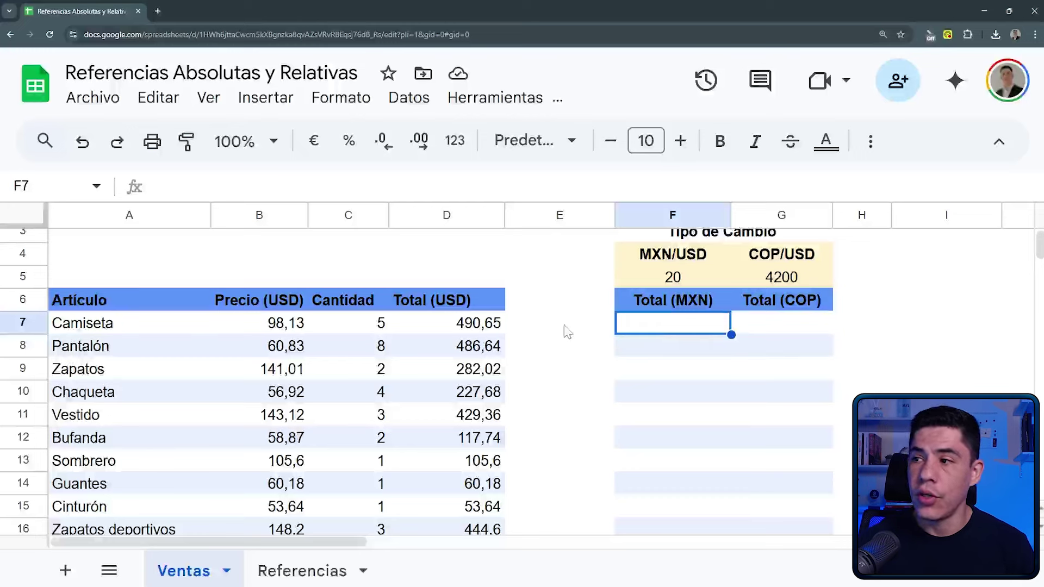
text(=)
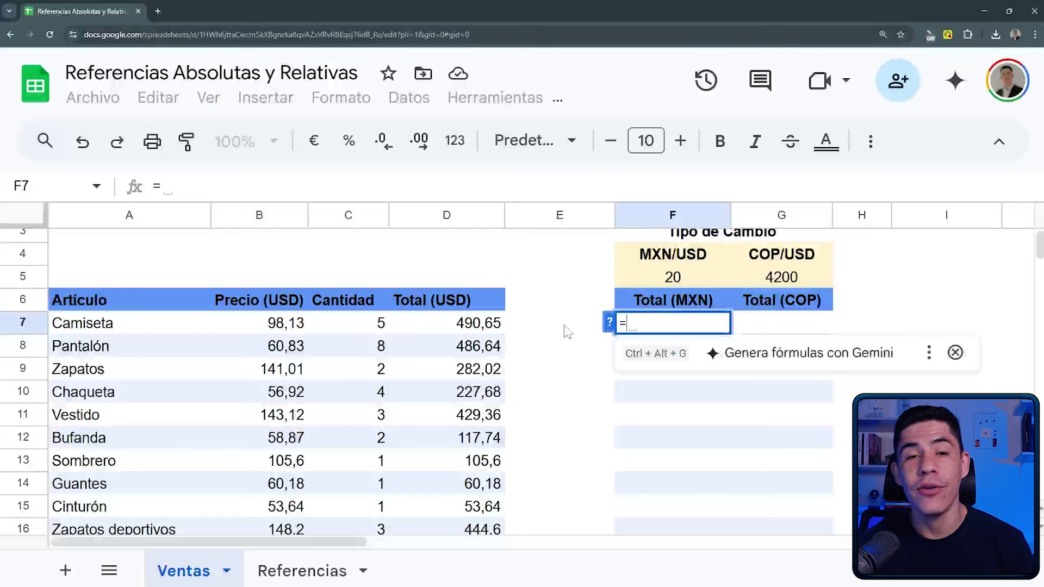
click(461, 331)
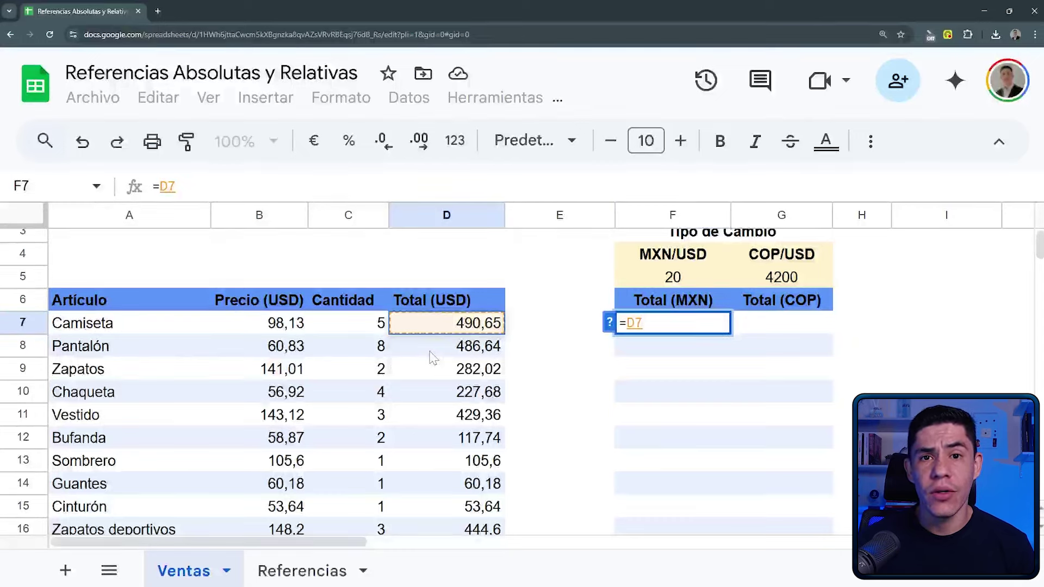
text(*)
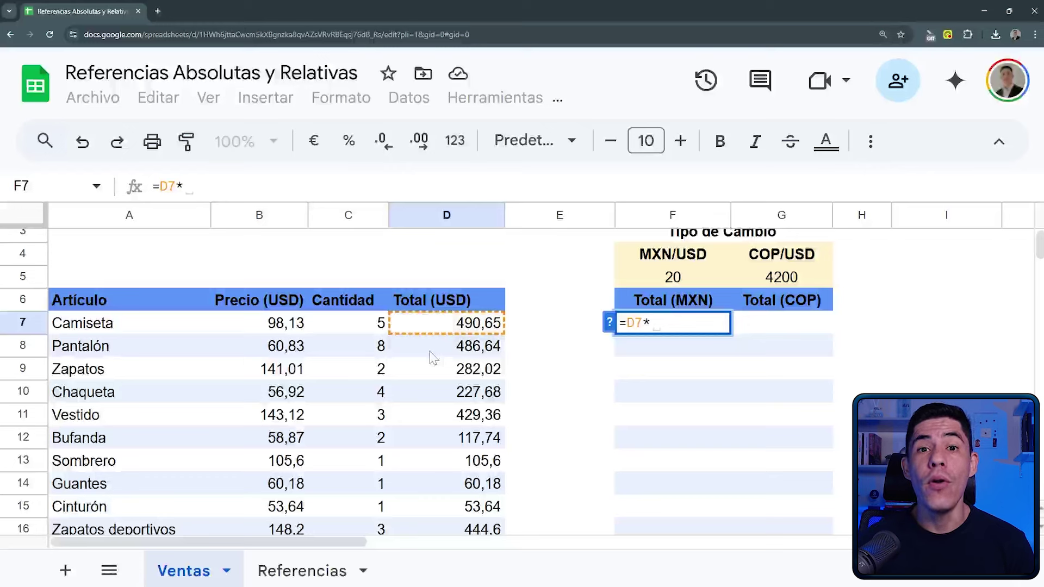
click(672, 280)
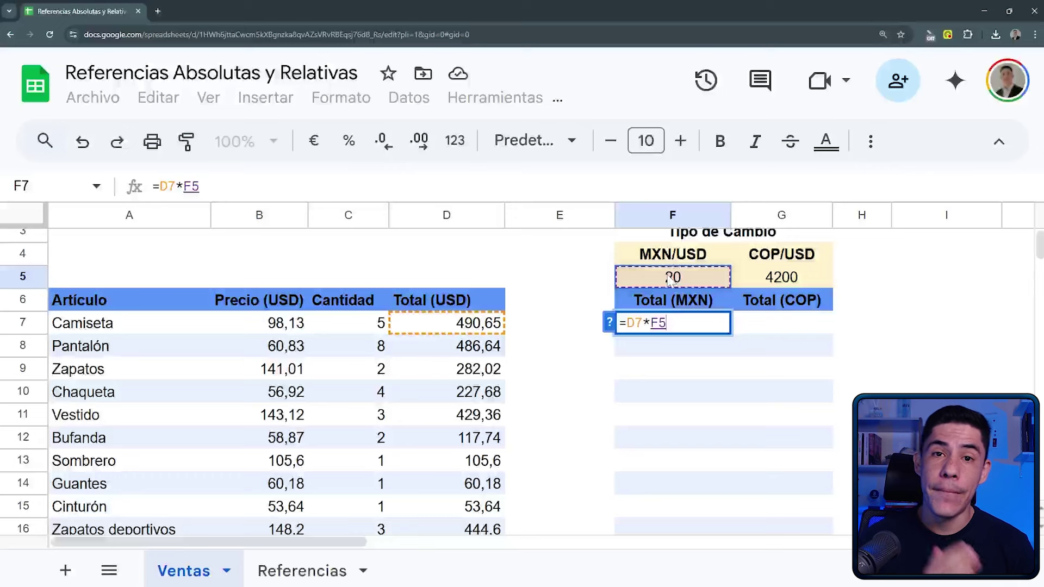
key(Return)
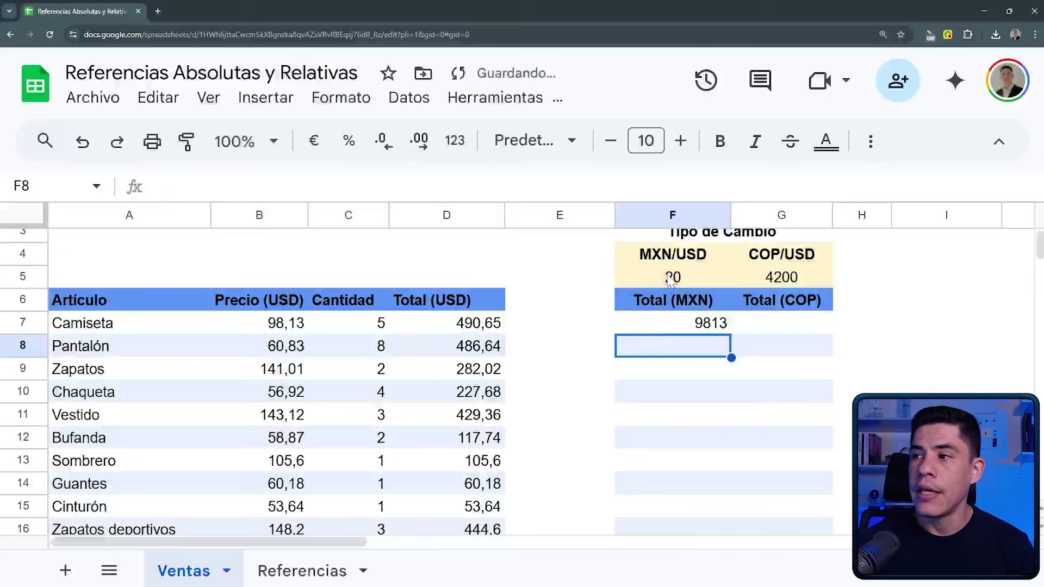
Fill the Total (MXN) formula from F7 down to F16
click(703, 332)
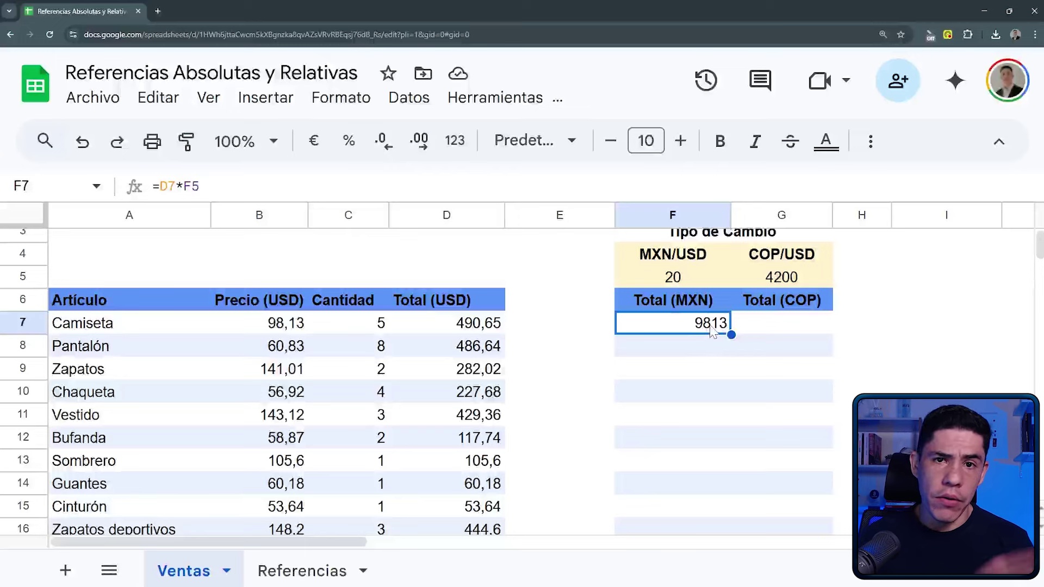
drag(732, 334, 708, 527)
scroll(723, 435, down, 3)
scroll(742, 396, up, 3)
mouse_move(717, 402)
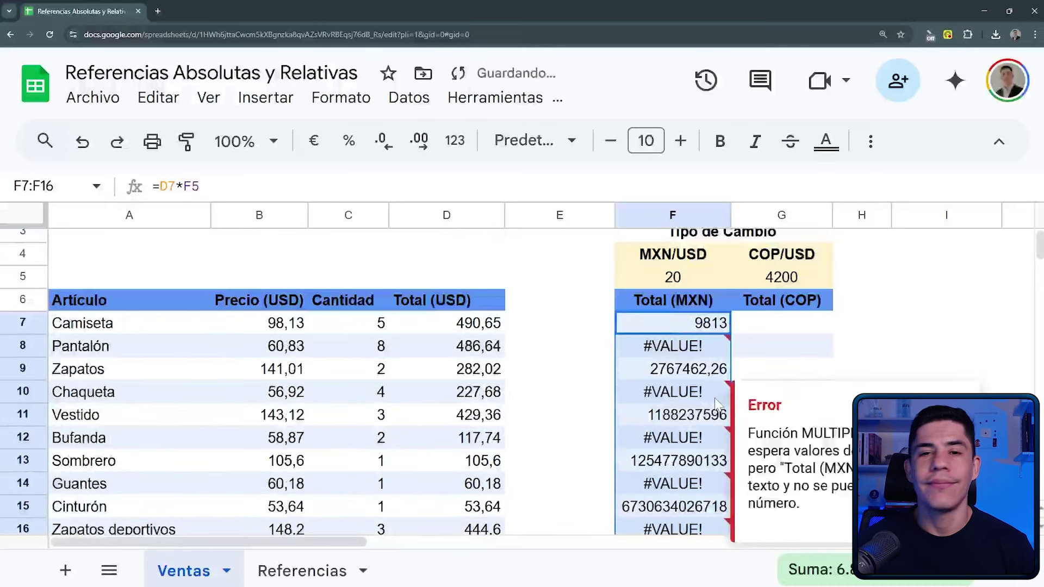
Inspect which cells the copied Total (MXN) formulas below F7 refer to, and compare them with the original formula
click(668, 351)
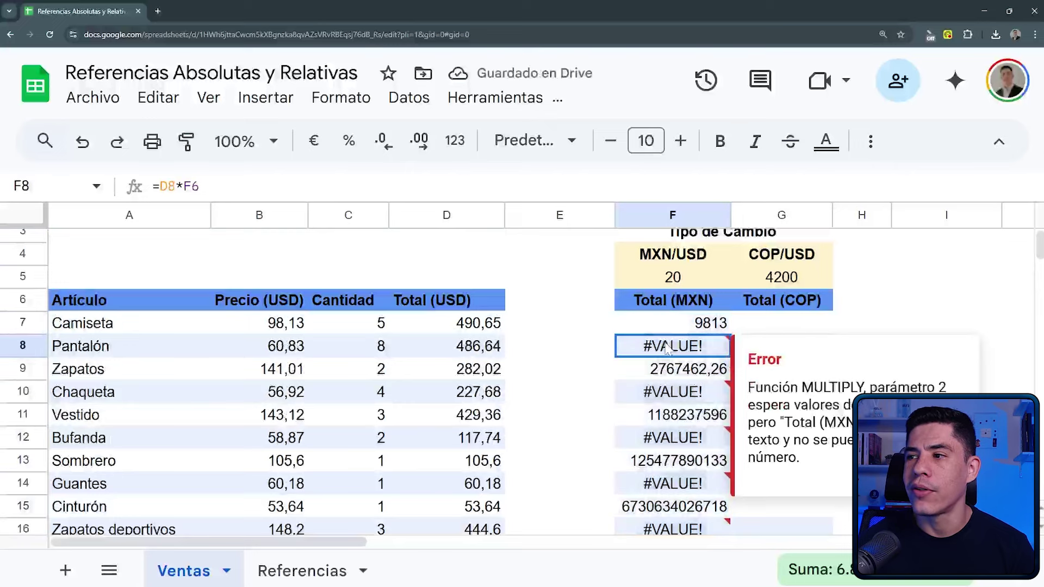
click(669, 375)
key(Down)
key(Down)
key(Down)
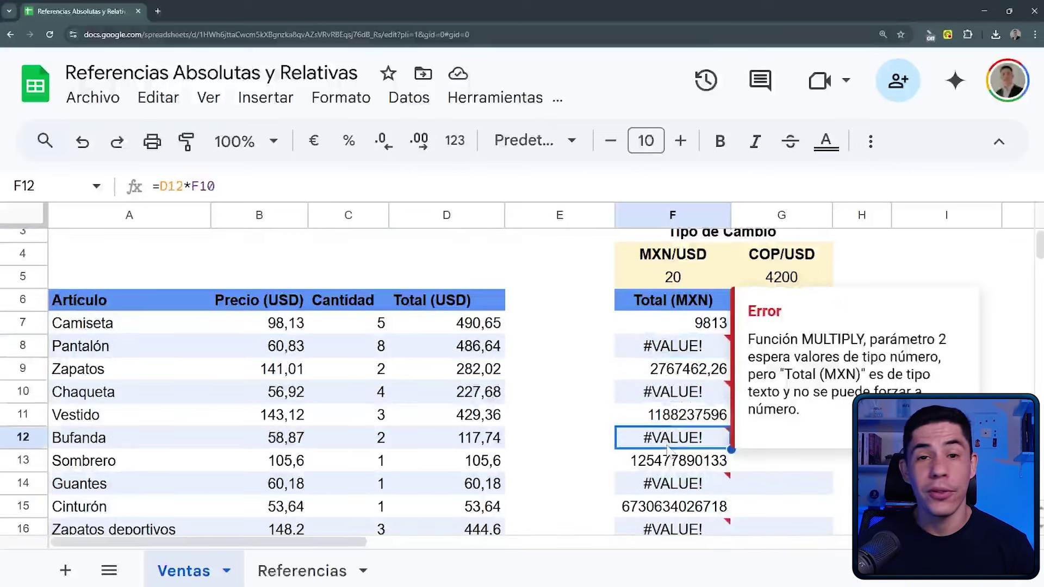
scroll(664, 447, up, 1)
click(673, 378)
click(671, 400)
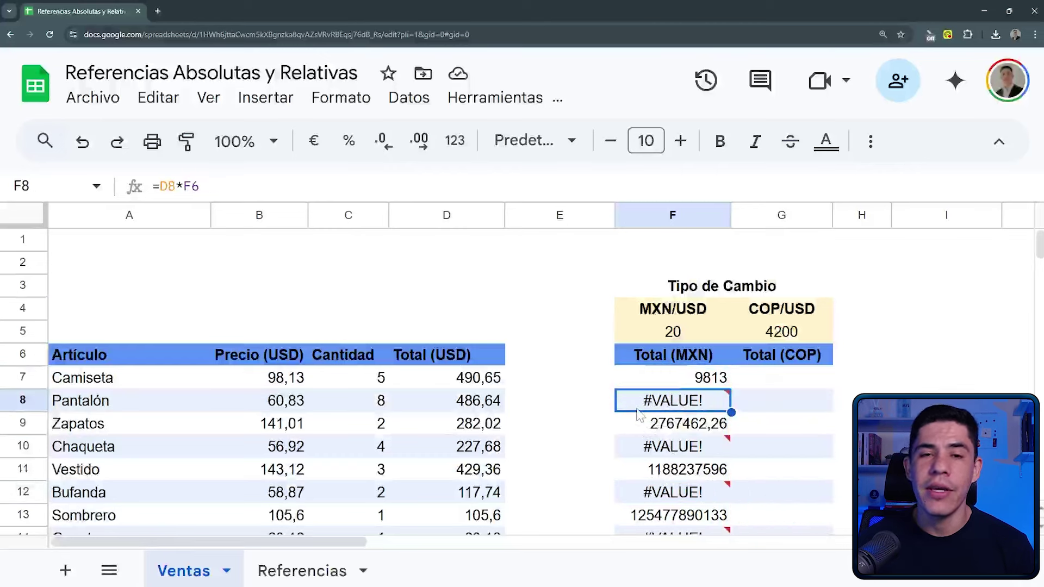
click(636, 385)
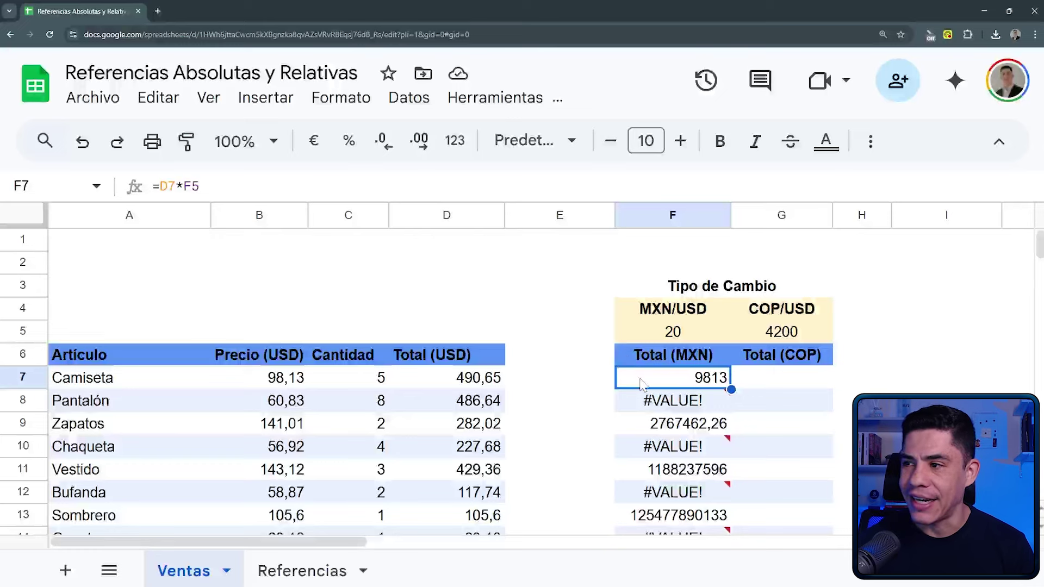
Clear the copied Total (MXN) formulas from F8:F16, keeping only the one in F7
scroll(662, 410, down, 2)
drag(681, 347, 680, 391)
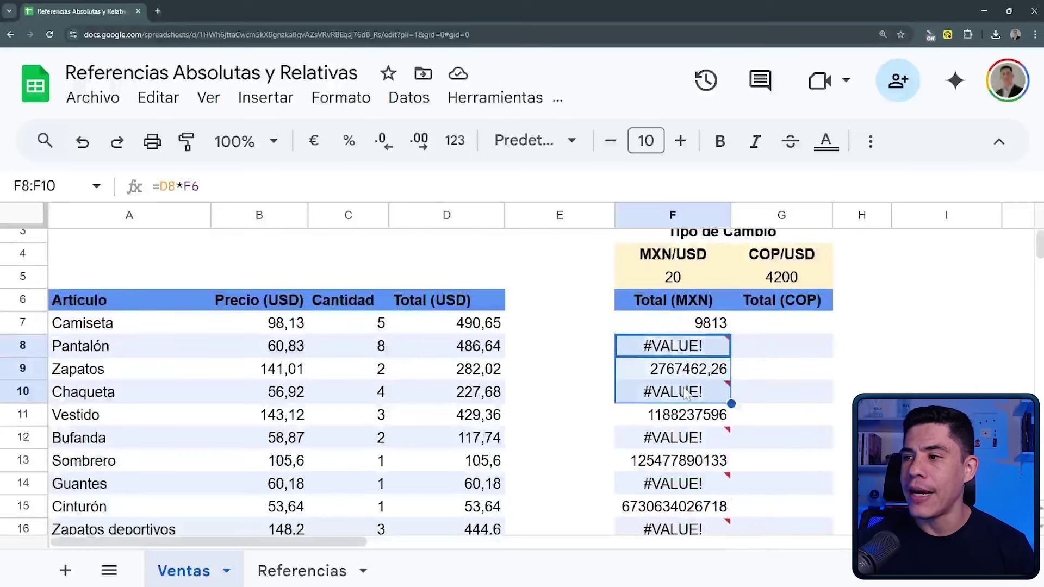
scroll(681, 391, down, 2)
shift+click(683, 428)
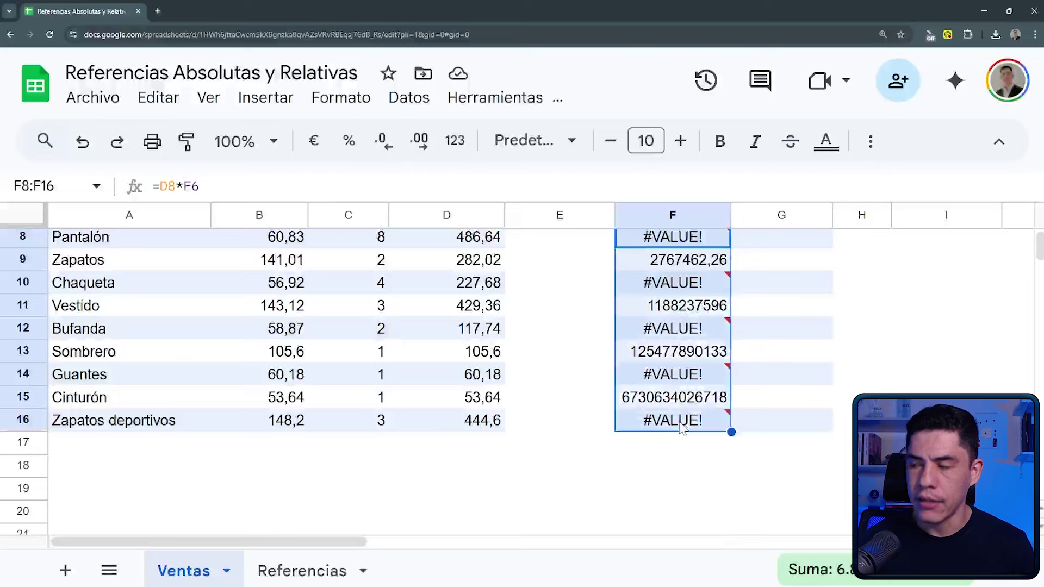
key(Delete)
scroll(682, 428, up, 2)
scroll(800, 401, up, 1)
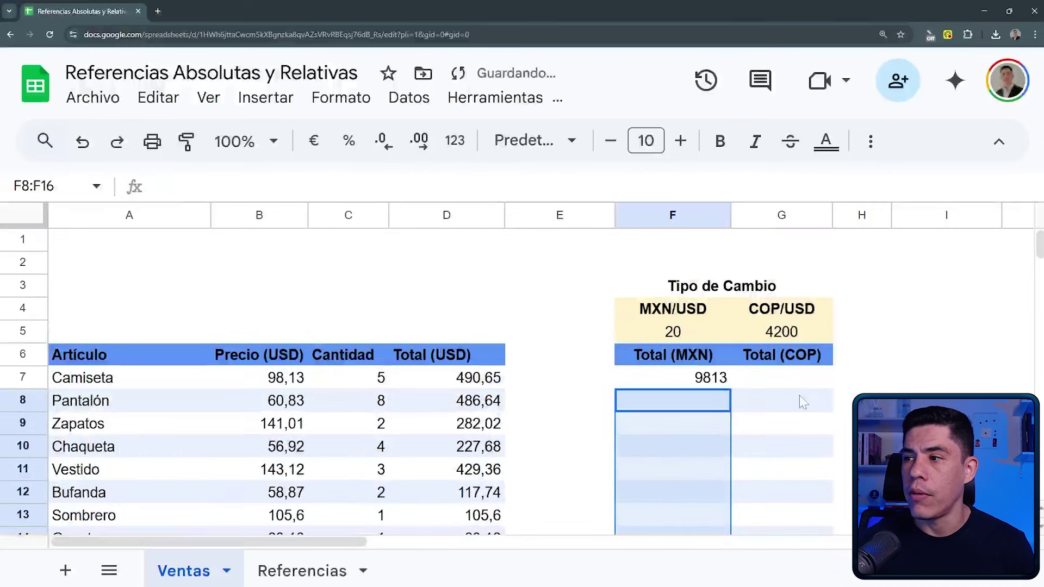
Make the exchange-rate reference in F7's Total (MXN) formula absolute, so that it reads =D7*$F$5
click(709, 384)
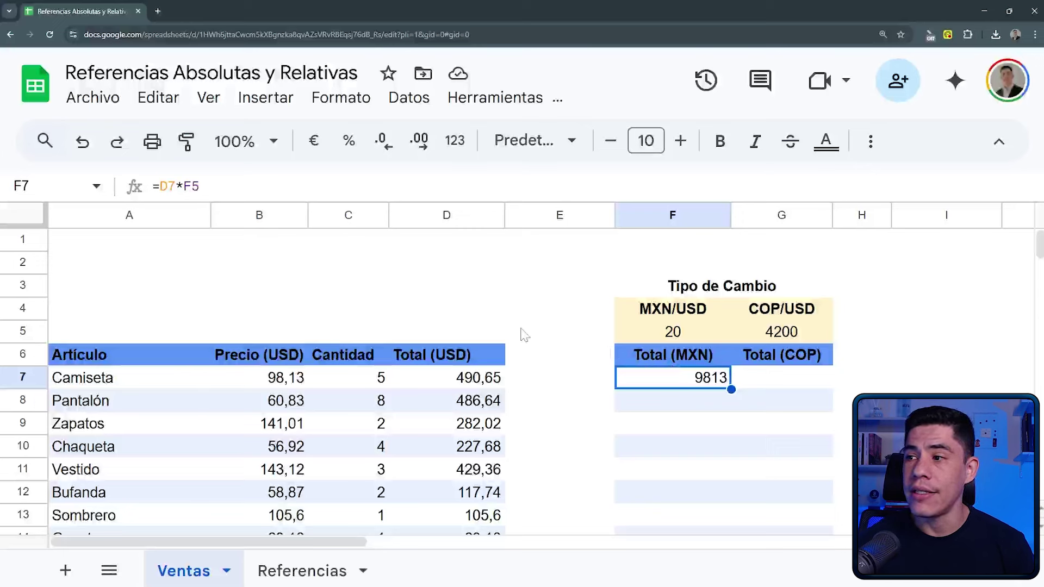
scroll(644, 333, down, 1)
scroll(644, 333, up, 1)
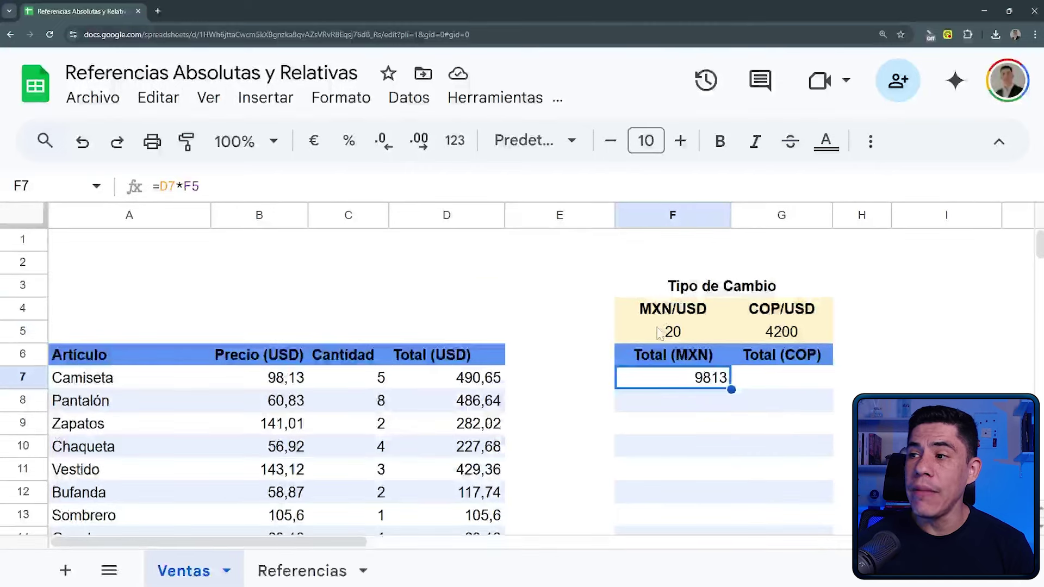
scroll(646, 347, down, 1)
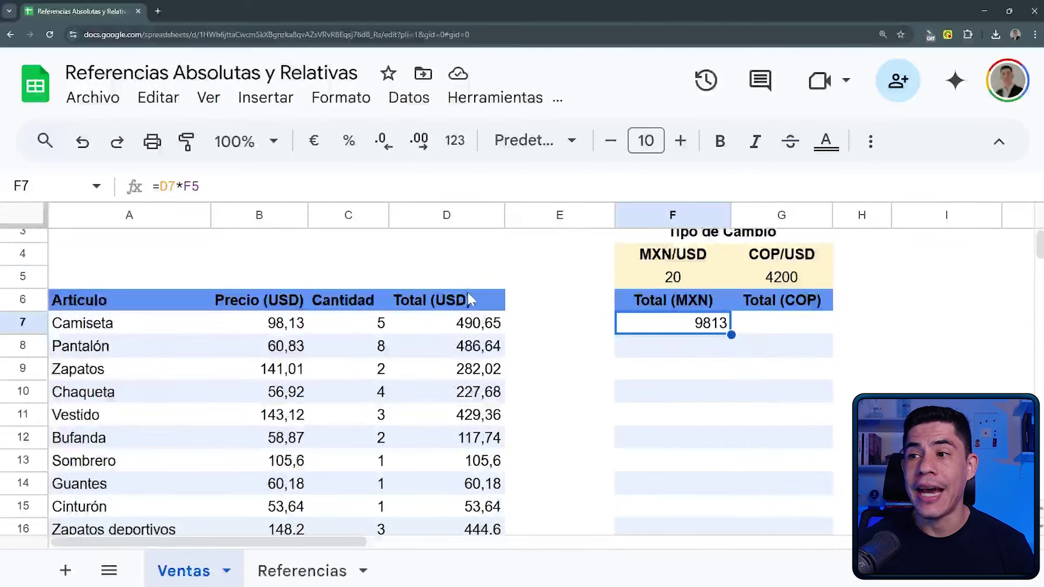
scroll(468, 295, down, 1)
scroll(467, 402, up, 1)
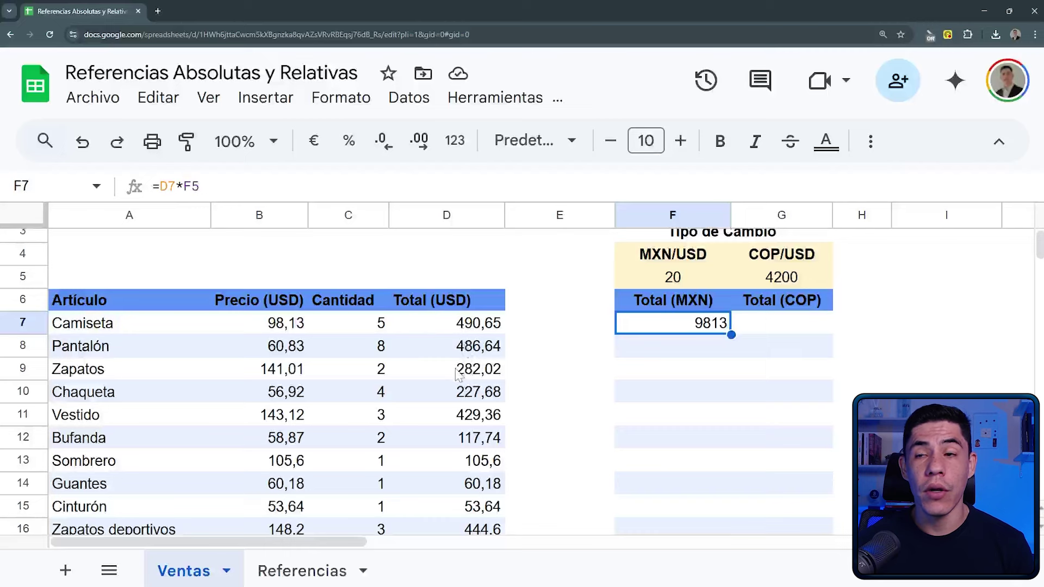
click(218, 186)
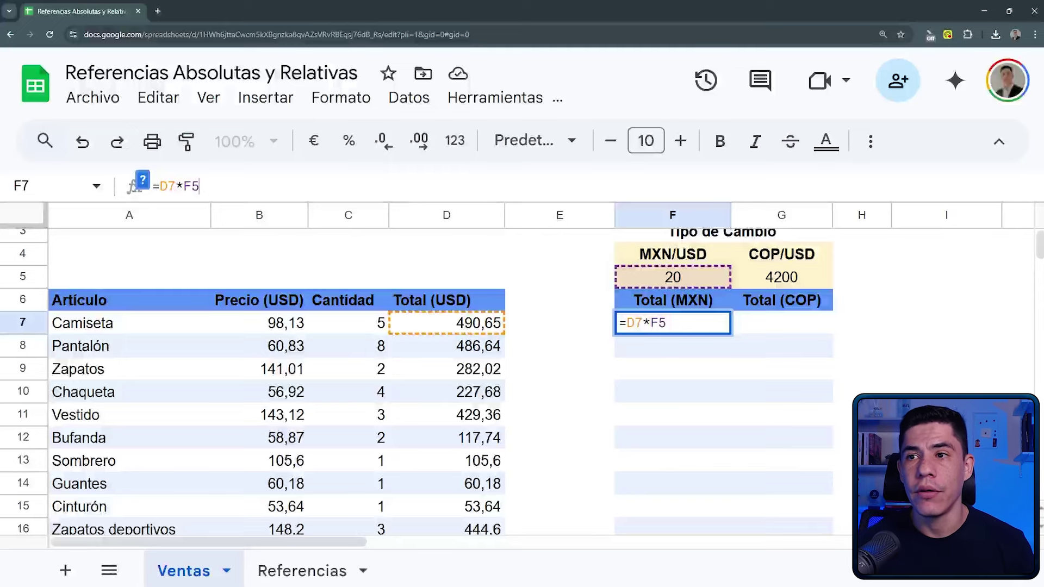
key(ctrl+plus)
key(ctrl+plus)
key(ctrl+plus)
key(ctrl+plus)
key(ctrl+plus)
key(ctrl+plus)
key(ctrl+plus)
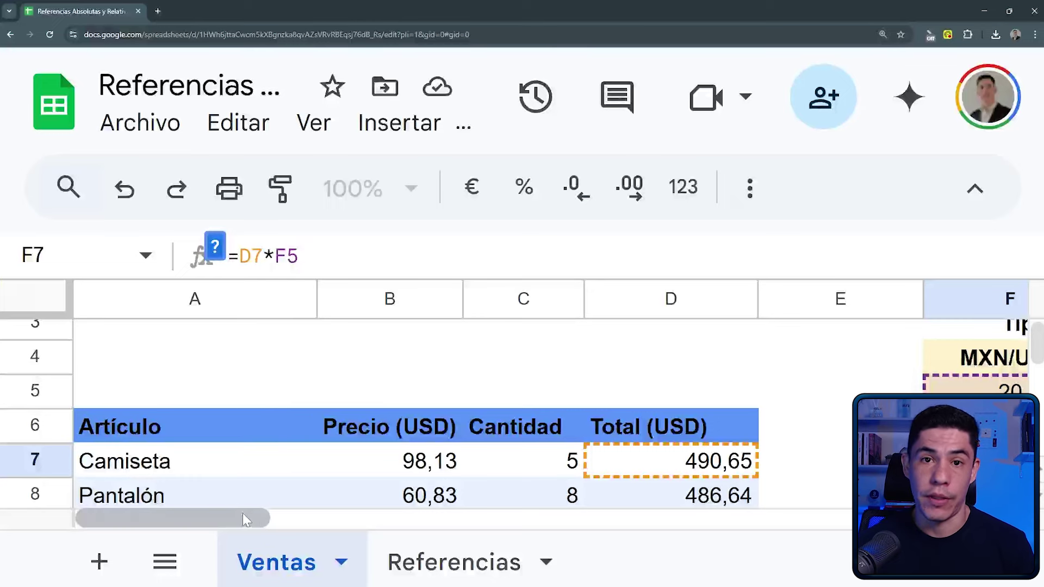
key(ctrl+minus)
scroll(307, 354, down, 1)
scroll(311, 325, up, 2)
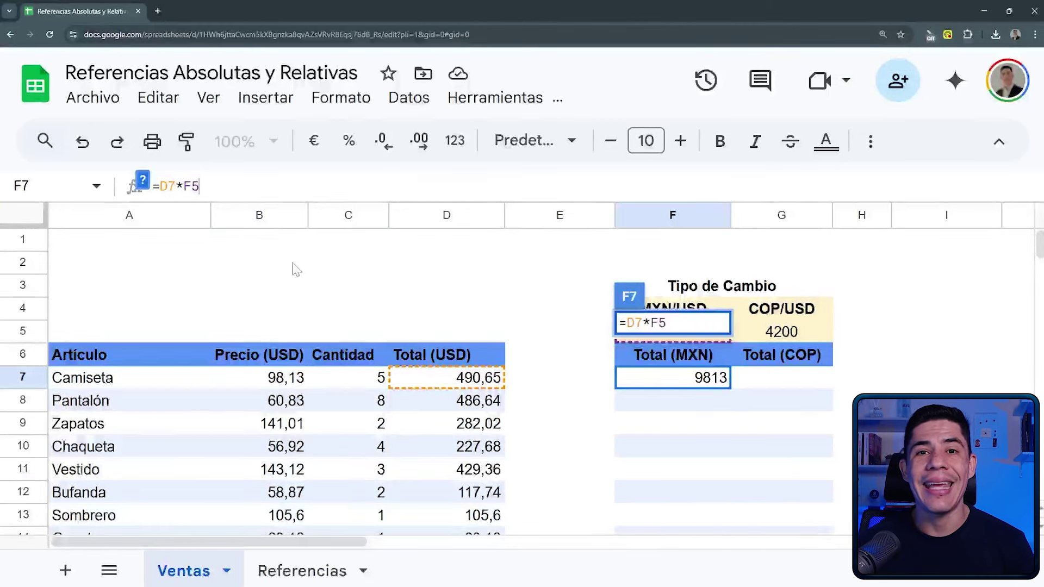
key(F4)
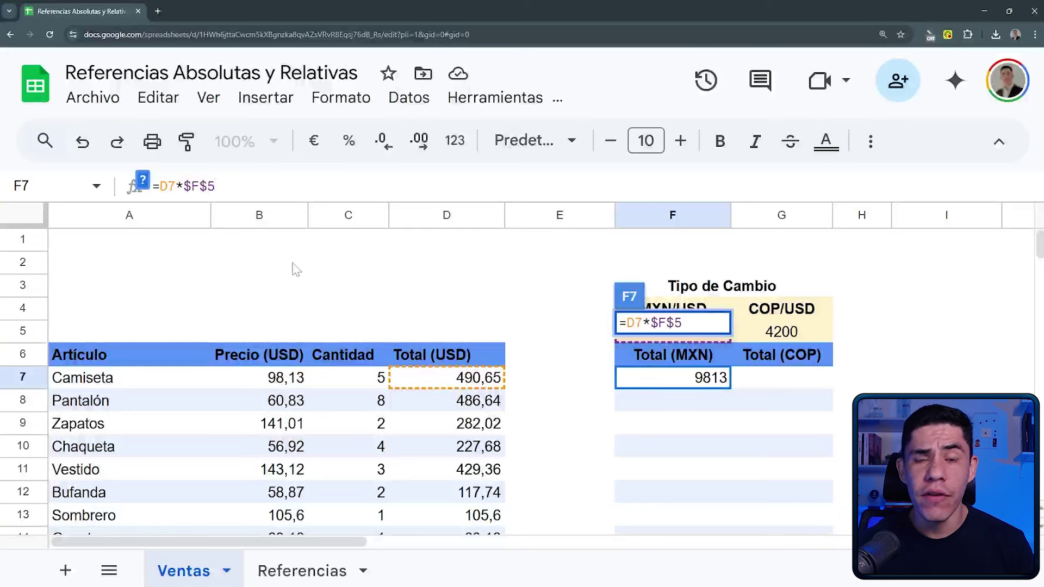
Review the dollar signs that fix the column and the row in $F$5, and commit the formula in F7
key(shift+Right)
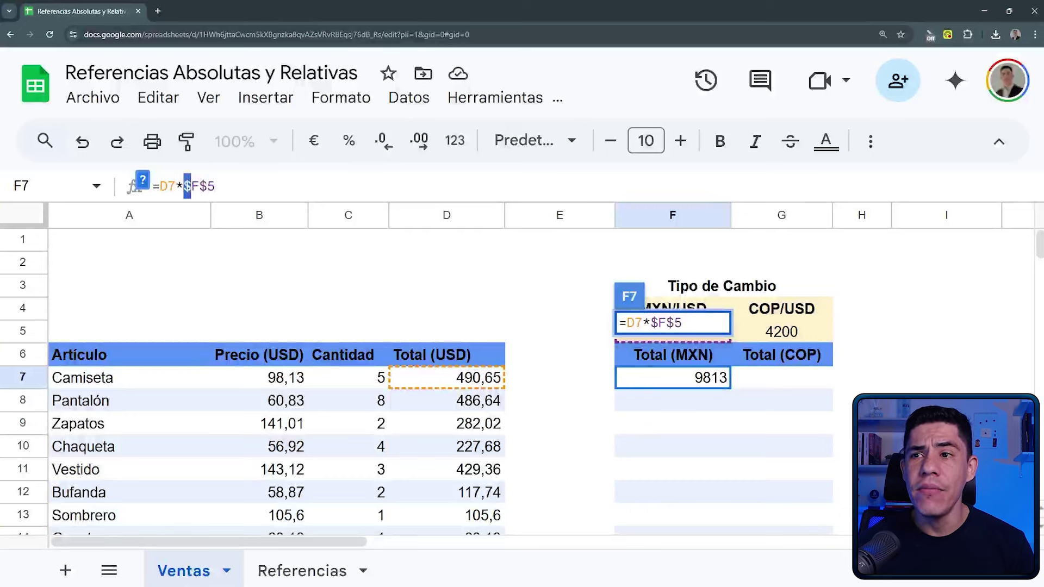
key(Right)
key(Right)
key(shift+Right)
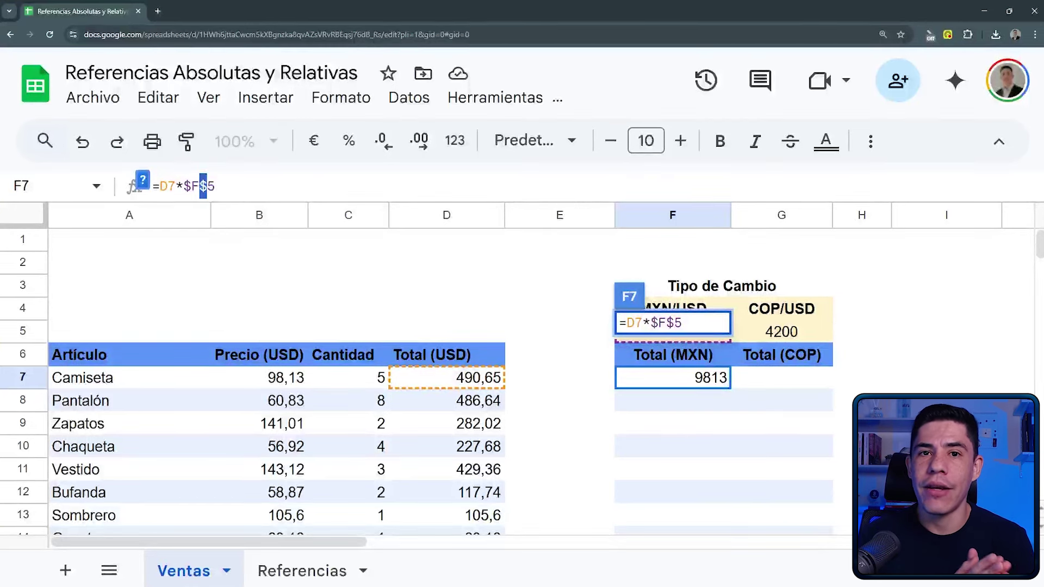
key(Right)
key(shift+Right)
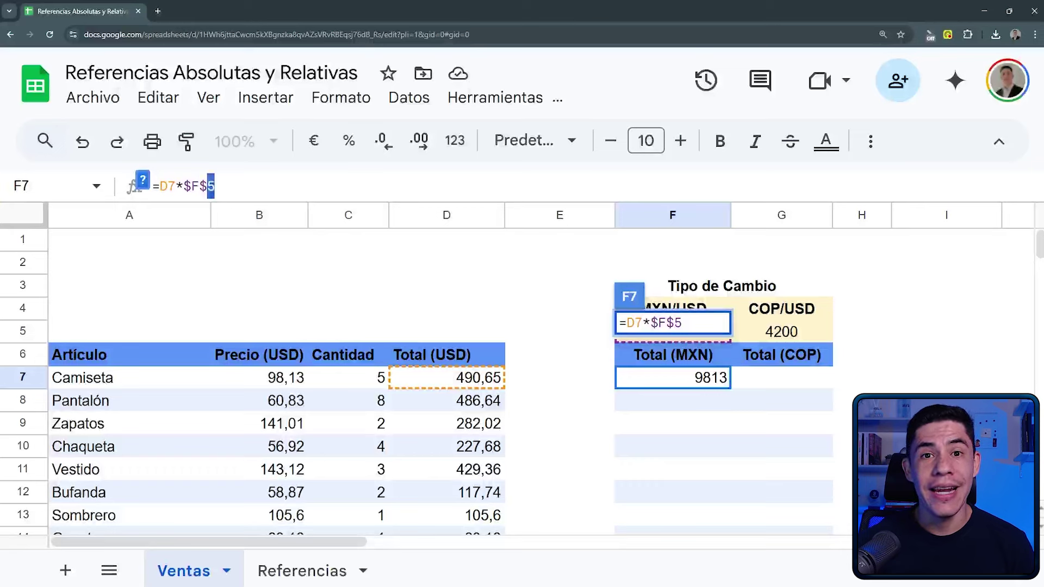
key(Left)
key(Left)
key(Left)
key(Left)
key(shift+Right)
key(Right)
key(Right)
key(shift+Right)
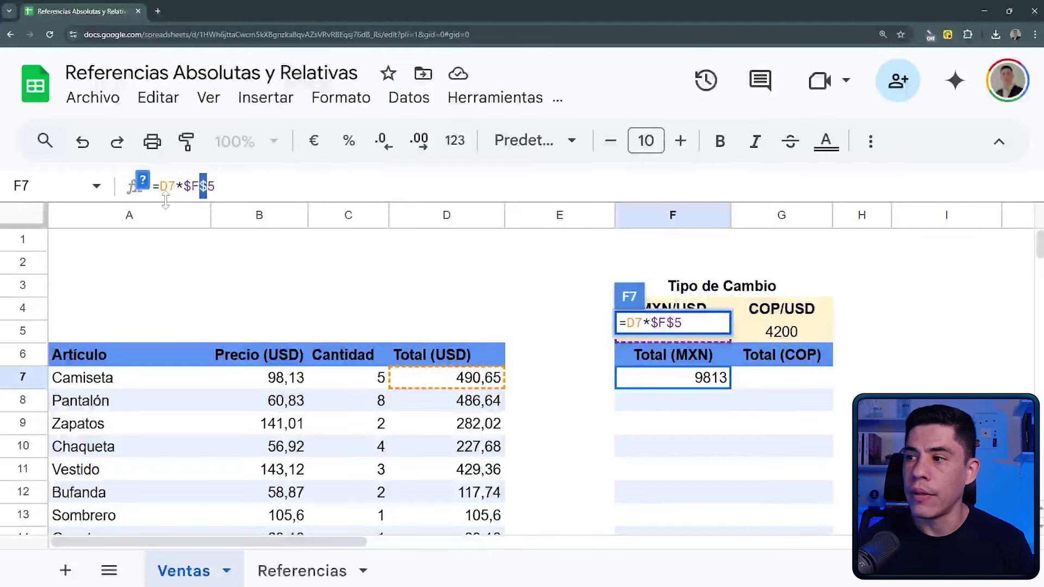
key(Return)
key(Up)
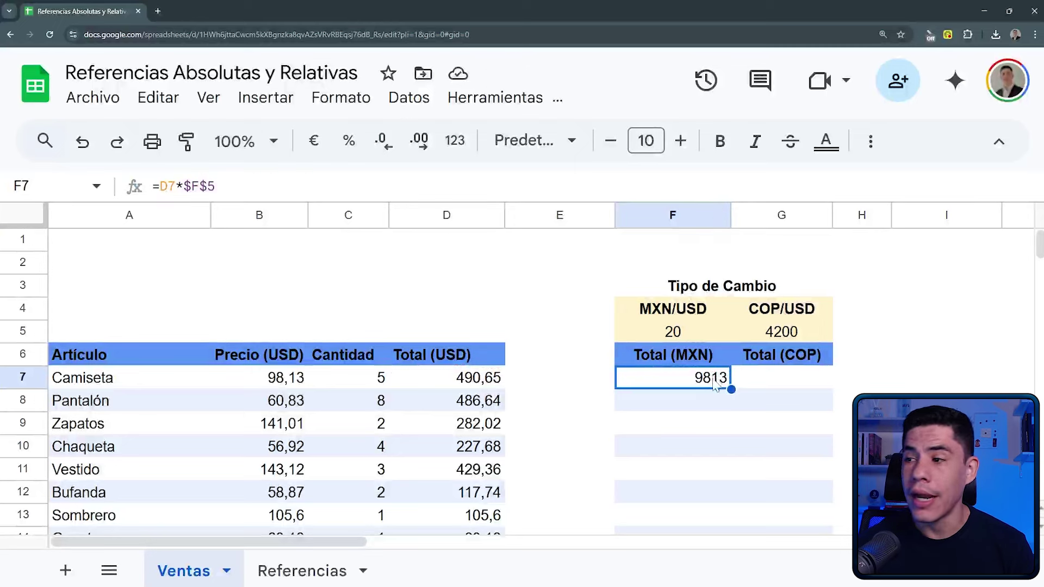
Fill the Total (MXN) formula with the absolute rate reference from F7 down to F16
drag(731, 389, 708, 519)
scroll(722, 442, down, 2)
drag(731, 417, 726, 483)
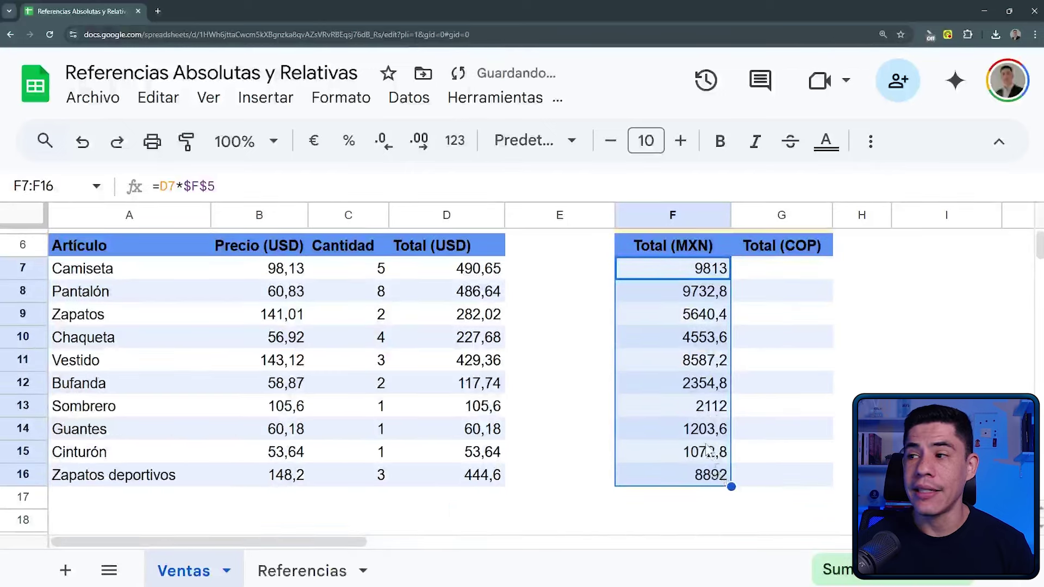
Examine which USD total and exchange-rate cell the copied formula in F8 refers to, without changing it
scroll(703, 443, up, 2)
scroll(685, 418, down, 1)
click(489, 351)
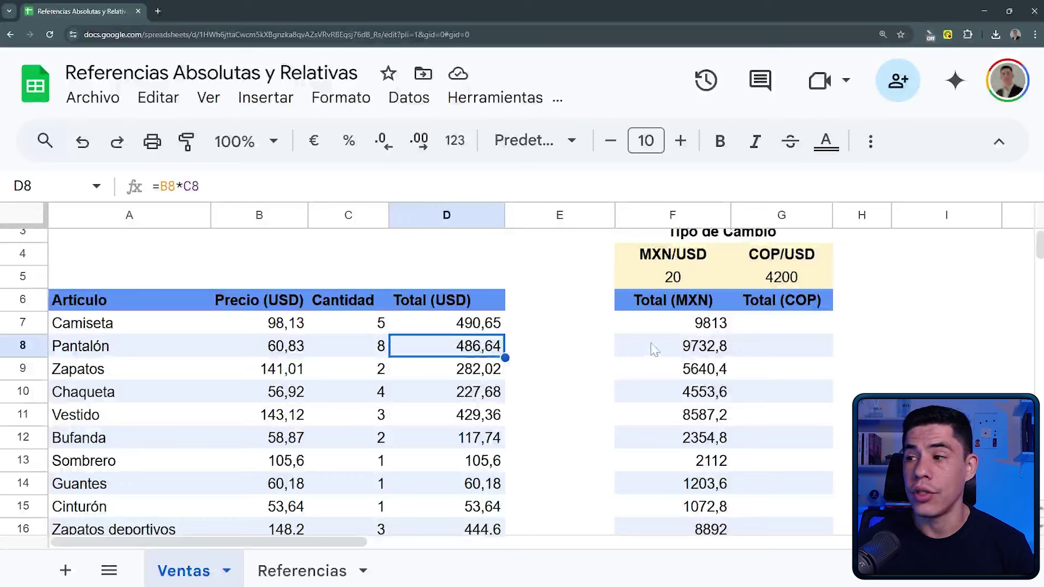
click(686, 287)
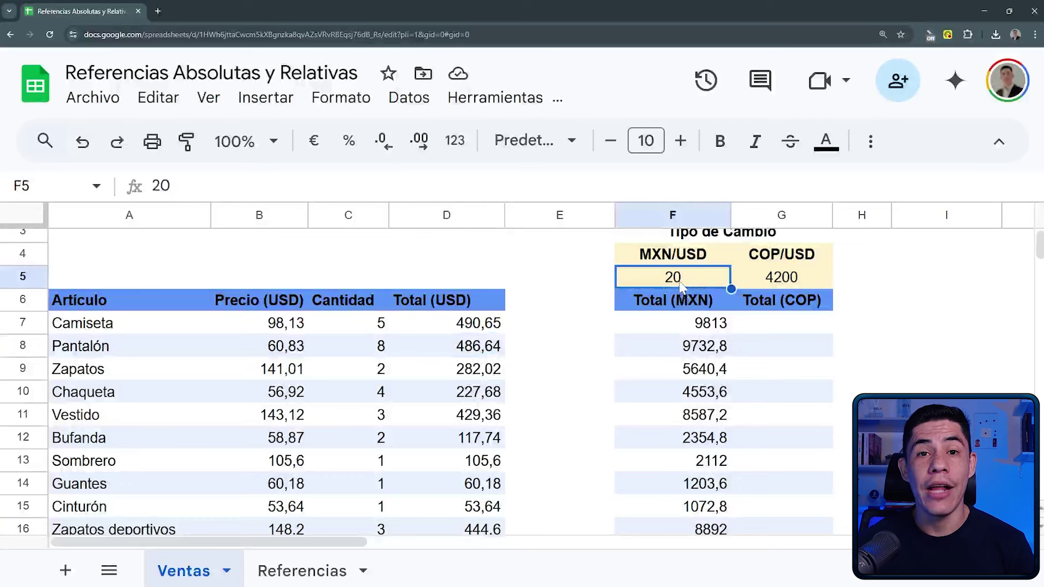
click(690, 346)
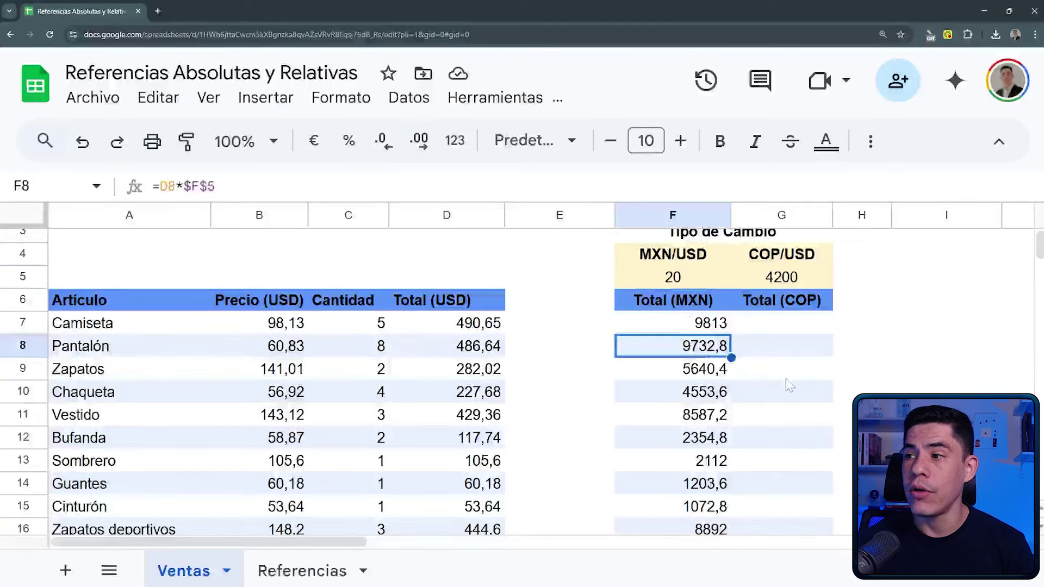
key(F2)
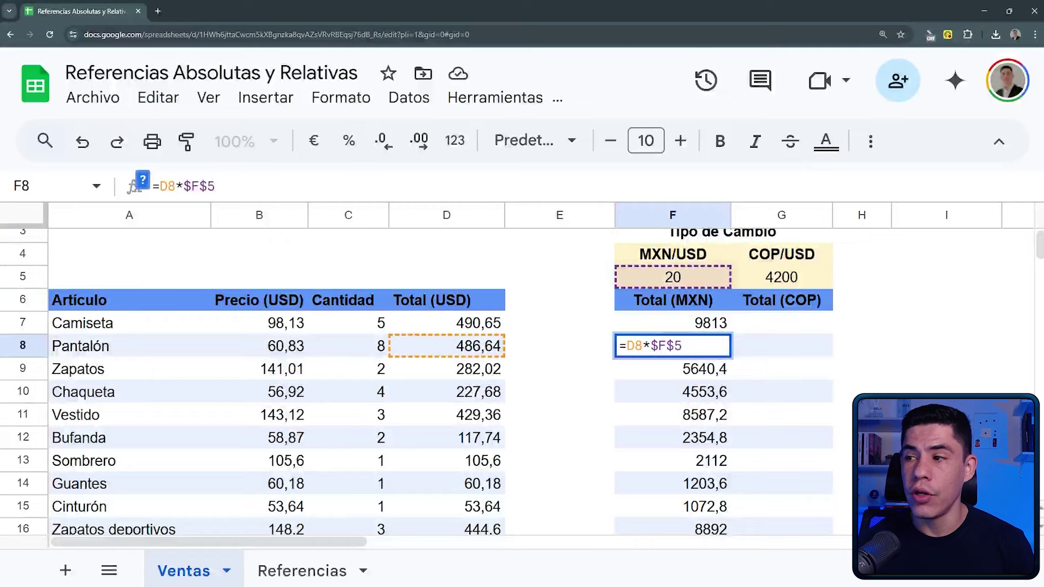
scroll(746, 393, up, 1)
scroll(509, 302, down, 3)
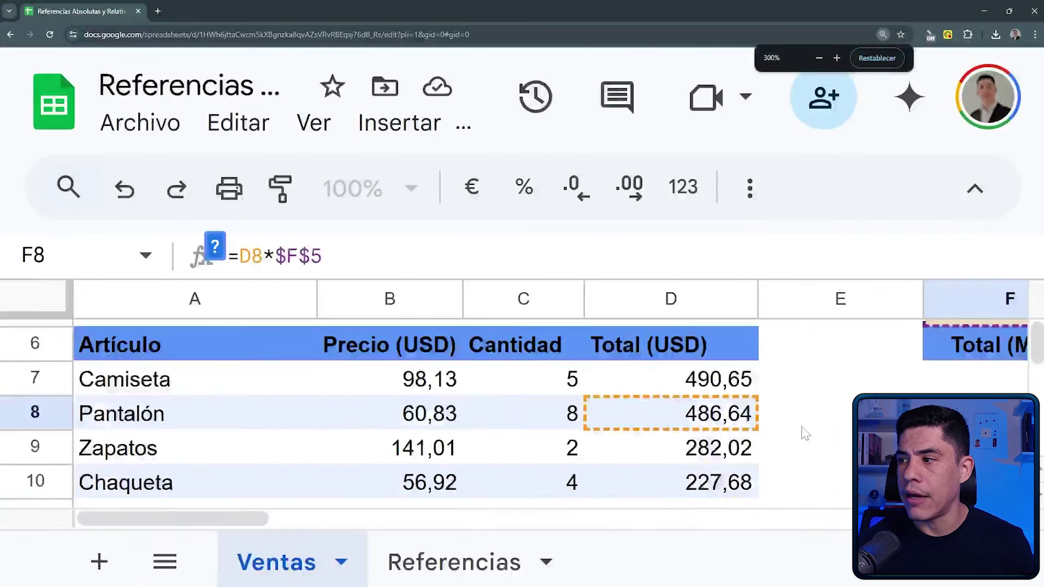
key(ctrl+minus)
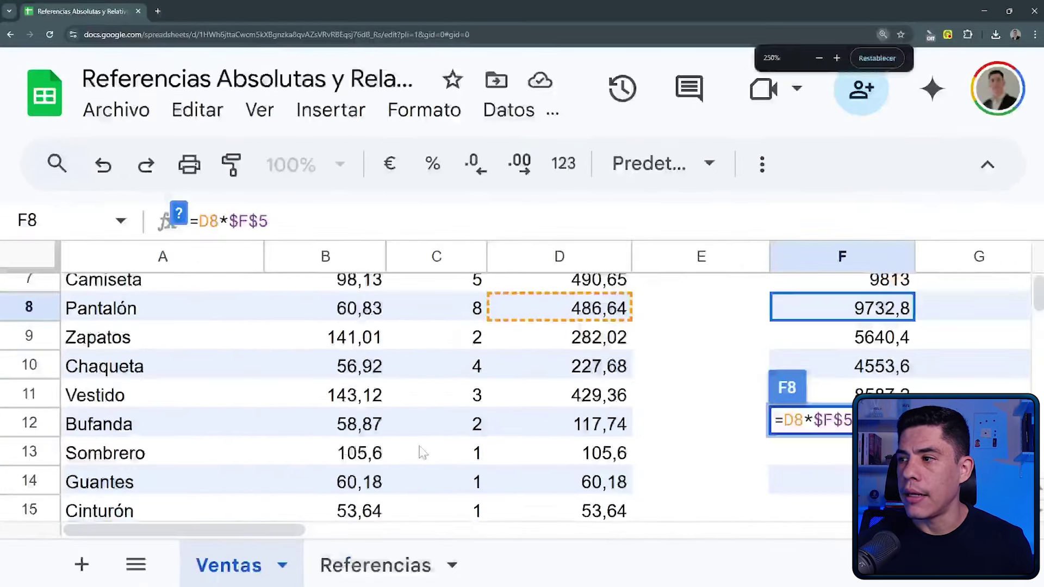
scroll(843, 363, up, 1)
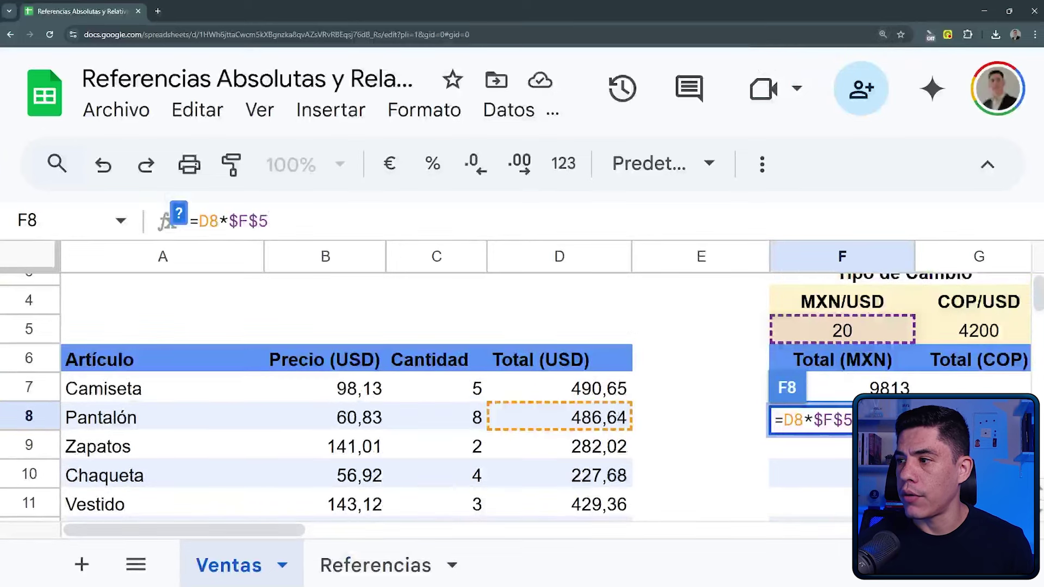
scroll(826, 364, down, 1)
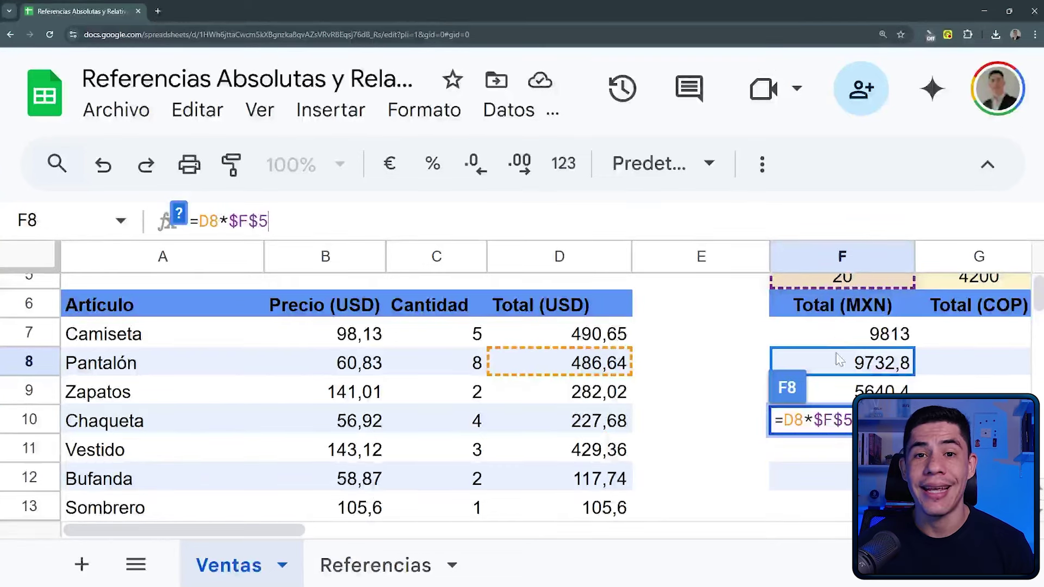
drag(228, 221, 268, 221)
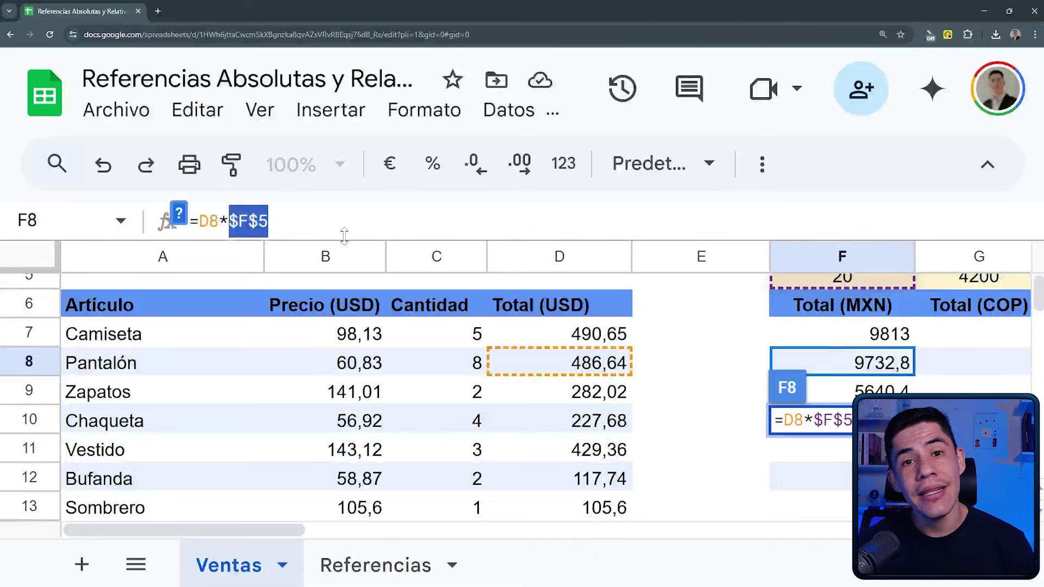
key(Escape)
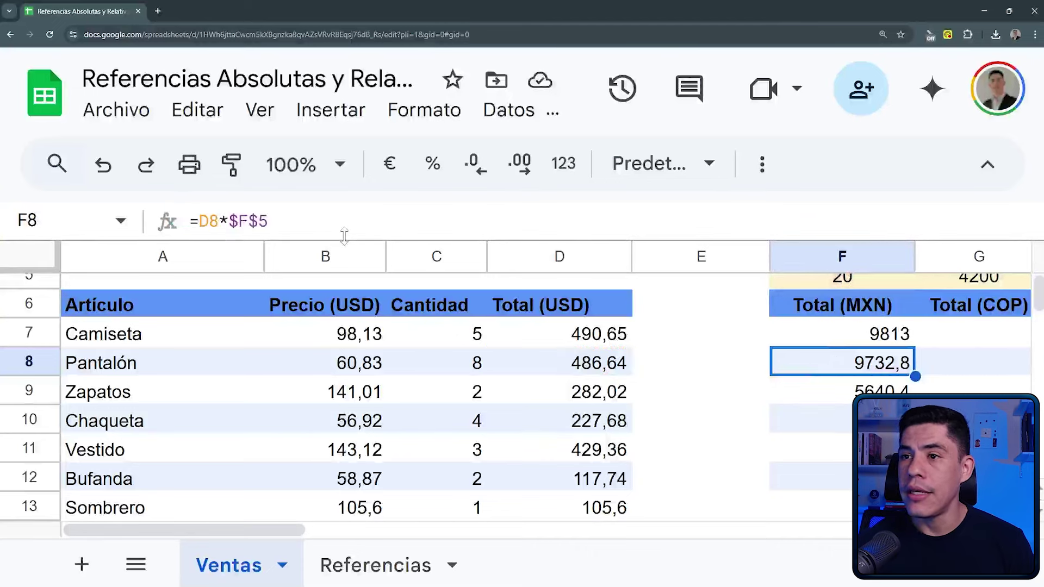
Compare the Total (MXN) formulas in F7:F12 row by row, checking the relative and absolute parts of each
key(Down)
key(Down)
key(Down)
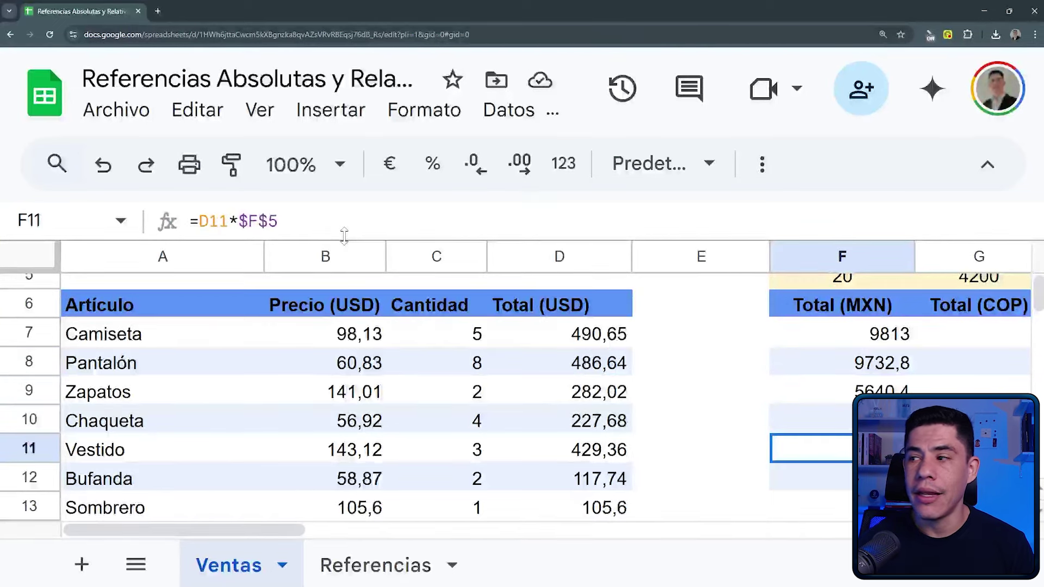
key(Down)
key(Up)
key(Up)
key(Up)
key(Up)
key(Up)
key(Down)
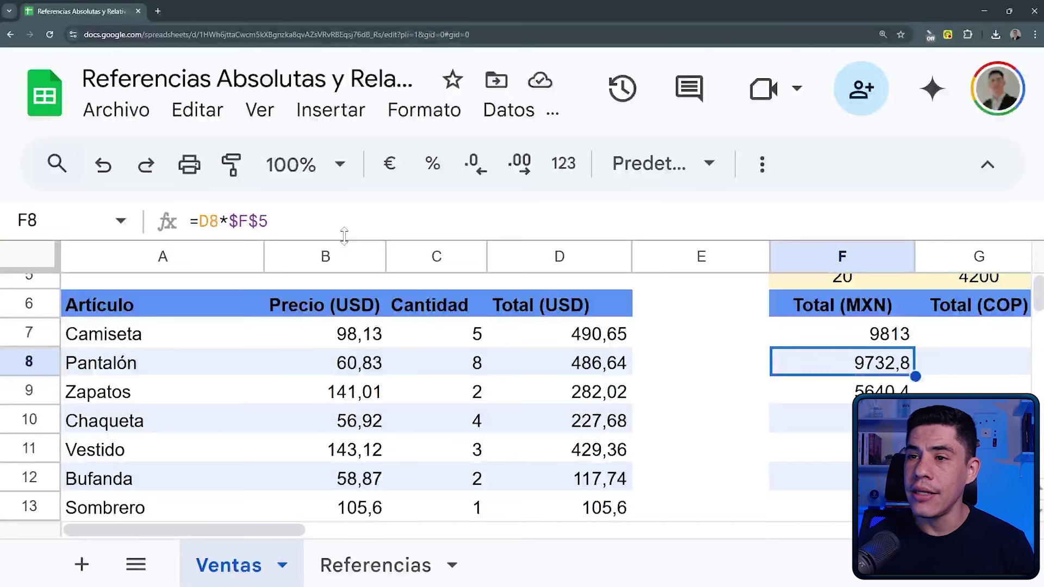
key(Down)
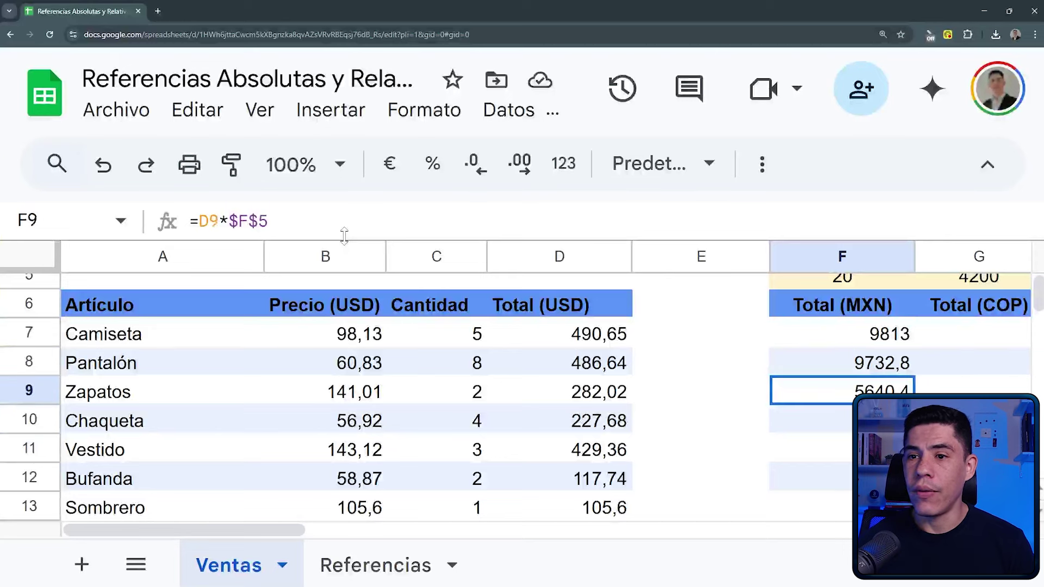
key(Down)
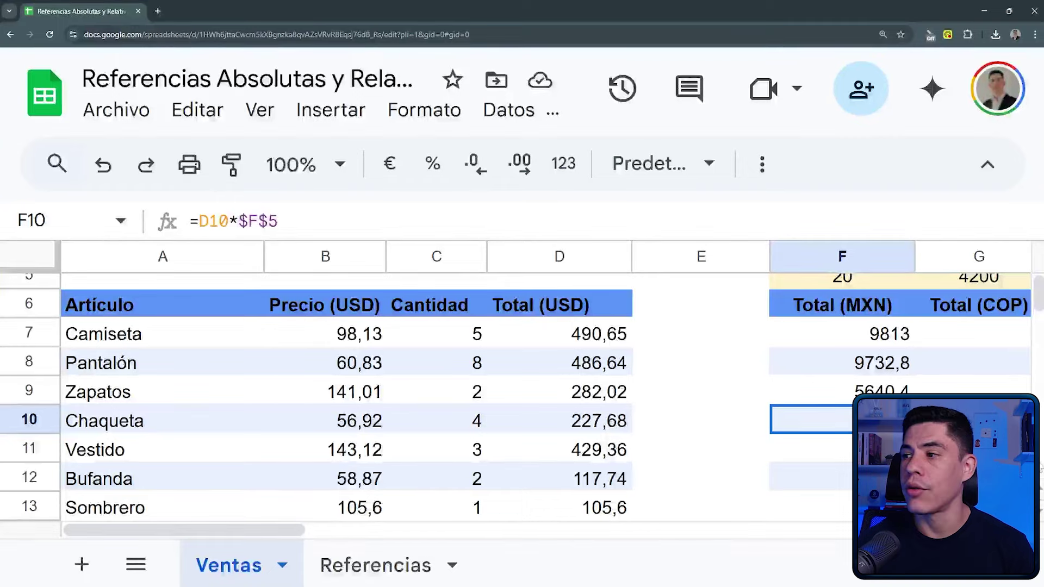
key(ctrl+minus)
scroll(602, 393, up, 1)
scroll(587, 390, down, 1)
scroll(579, 388, up, 1)
scroll(578, 388, down, 1)
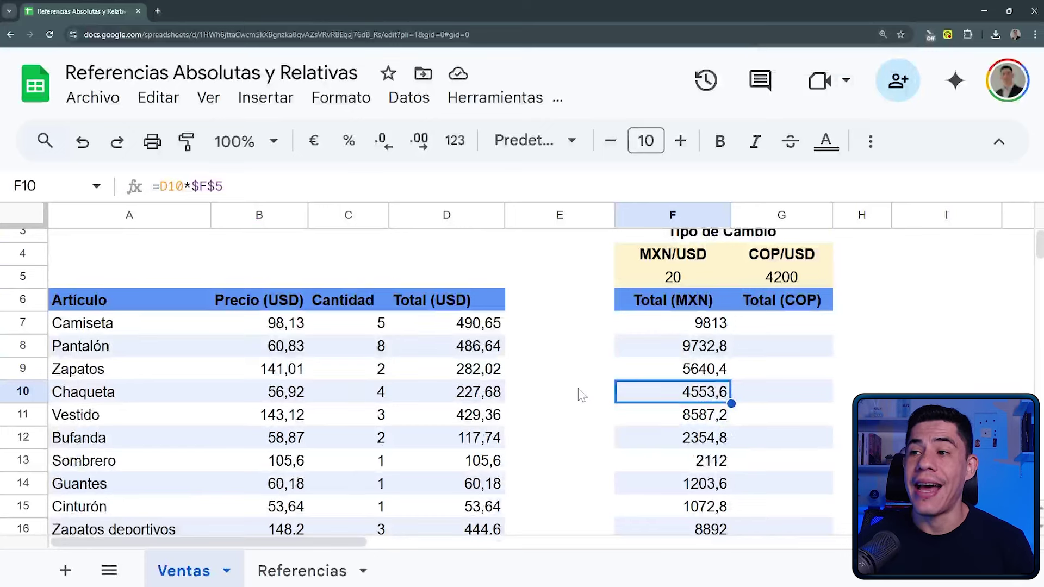
scroll(517, 366, up, 1)
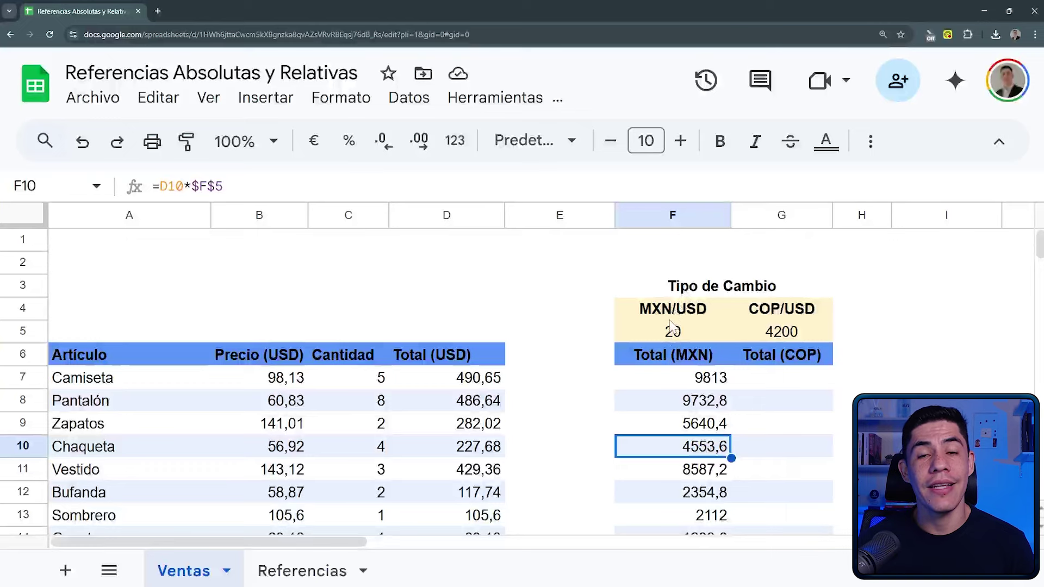
scroll(673, 332, down, 1)
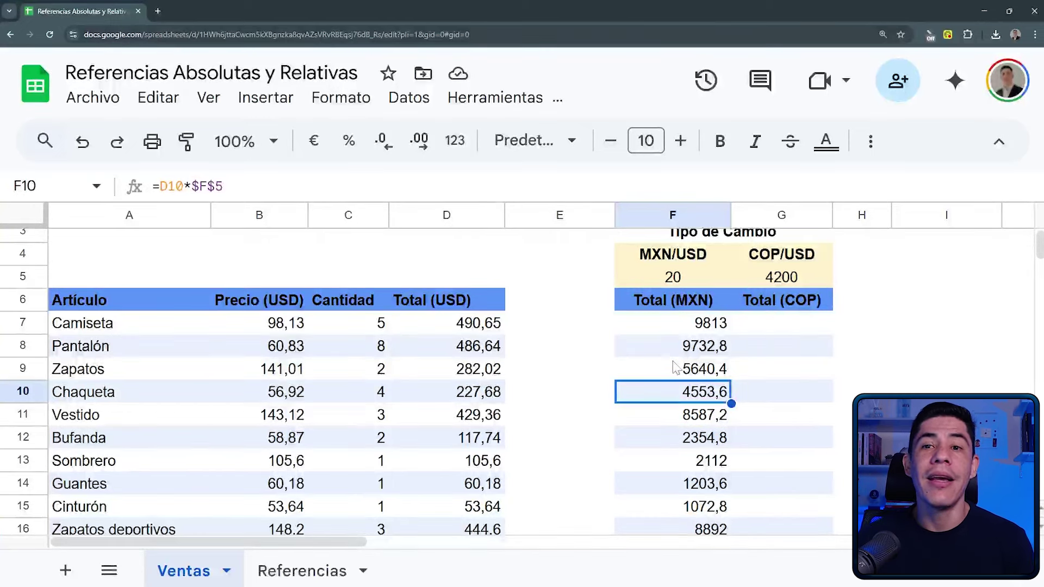
Highlight the Precio (USD) values in B7:B16 and the article names in A7:A16 to review the sales data
scroll(598, 414, down, 1)
drag(260, 268, 268, 478)
drag(142, 272, 133, 479)
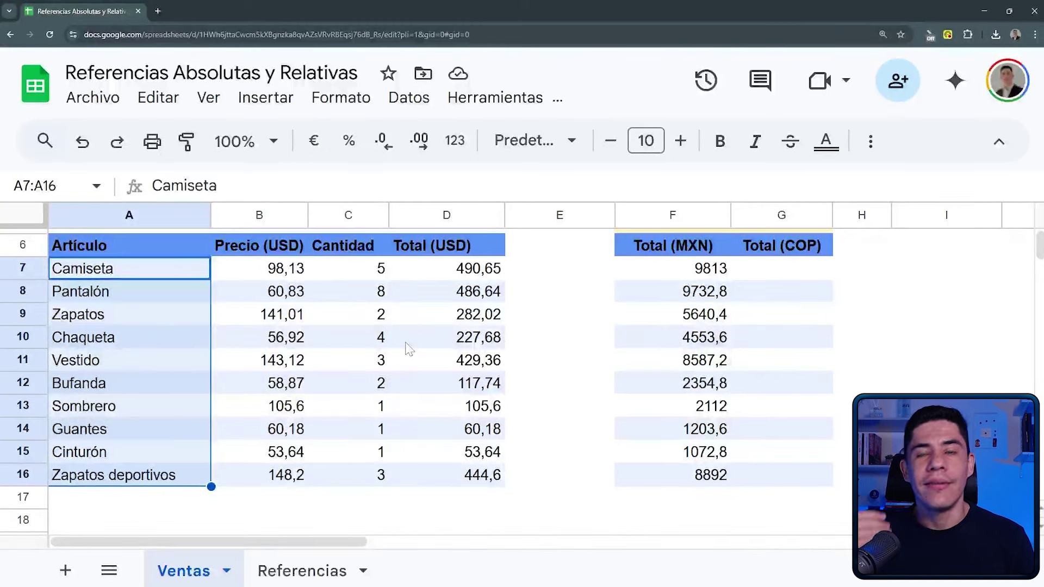
scroll(544, 354, up, 2)
scroll(675, 362, down, 2)
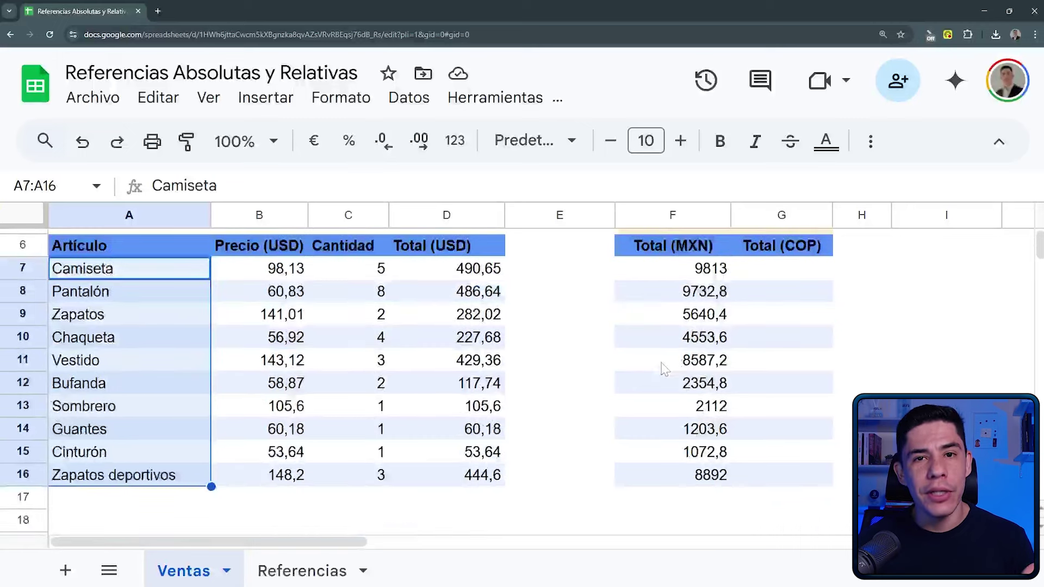
scroll(644, 384, down, 1)
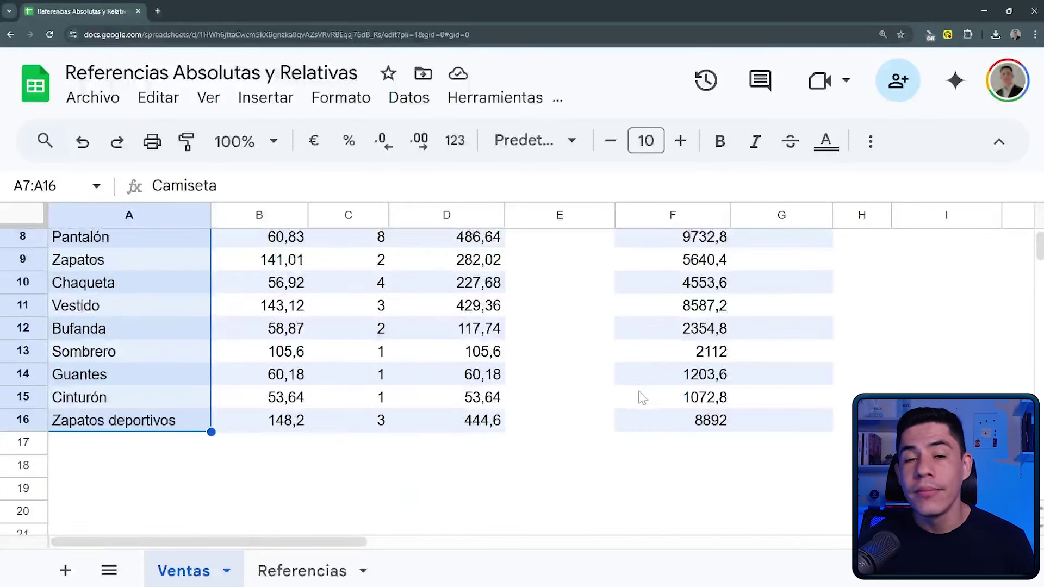
scroll(687, 420, up, 2)
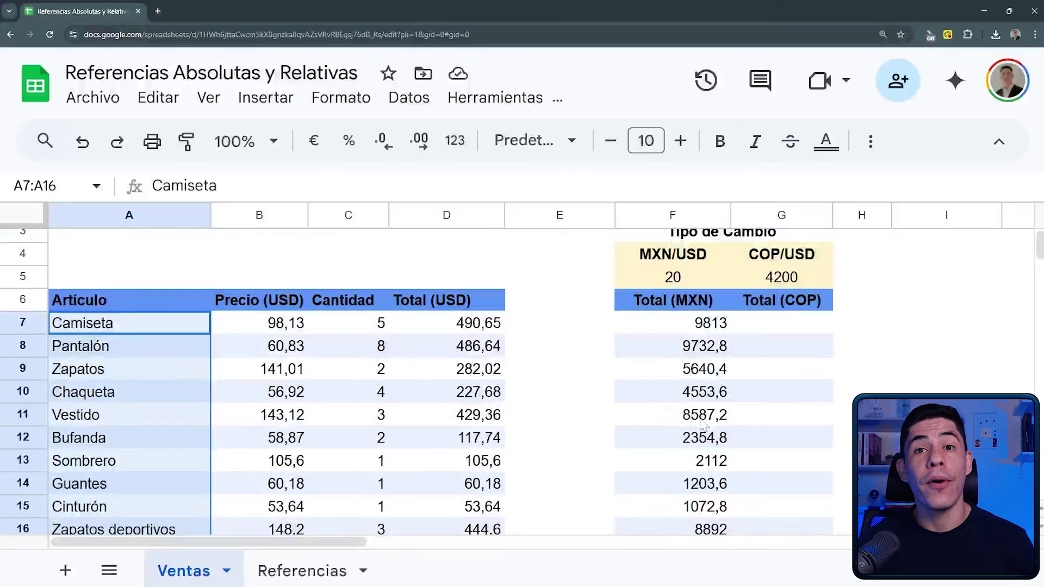
Check which USD total and exchange-rate cell the Total (MXN) formula in F7 refers to, leaving it unchanged
scroll(687, 272, up, 1)
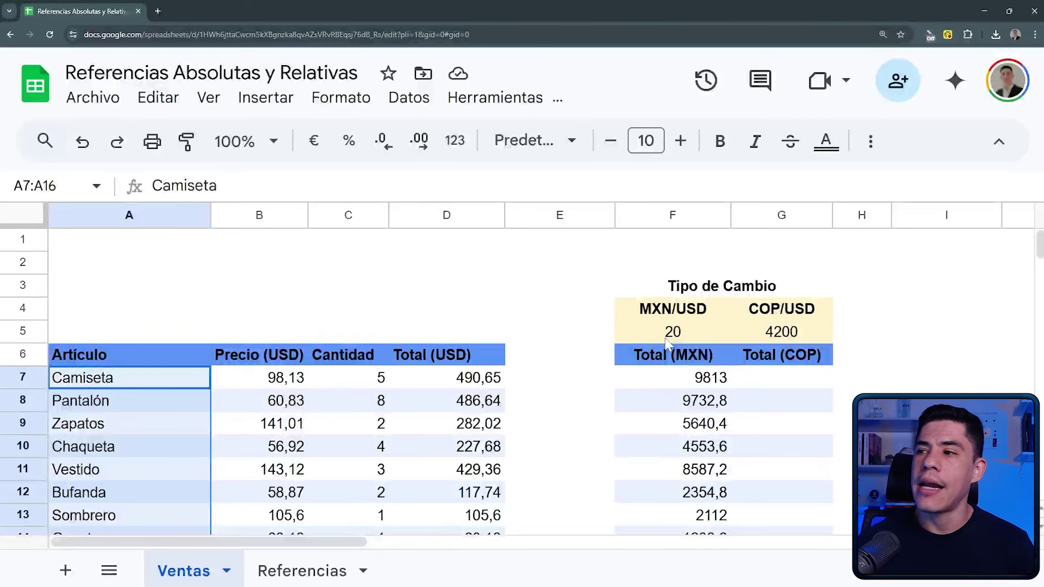
click(674, 384)
key(F2)
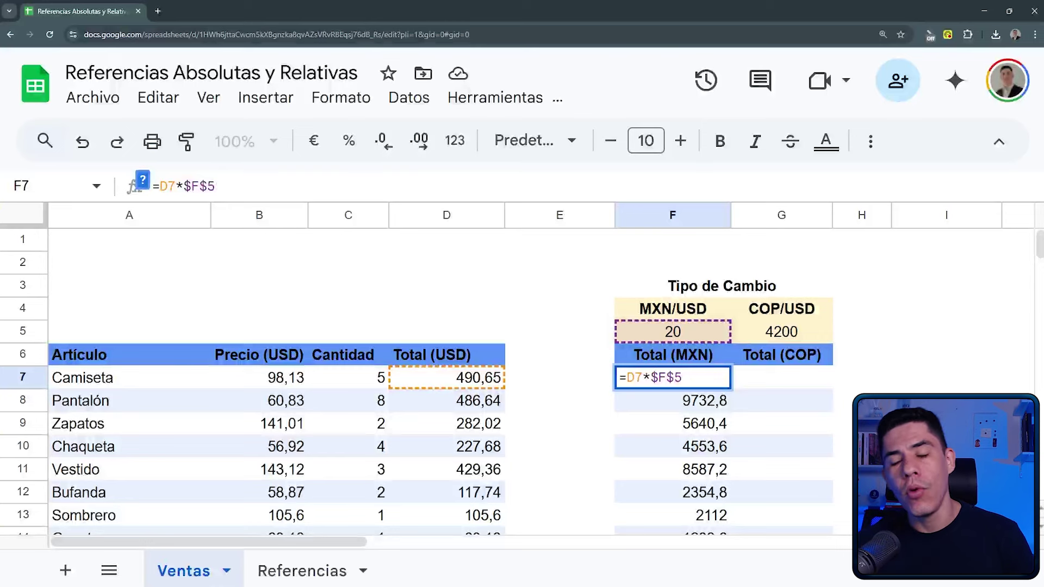
key(ctrl+Return)
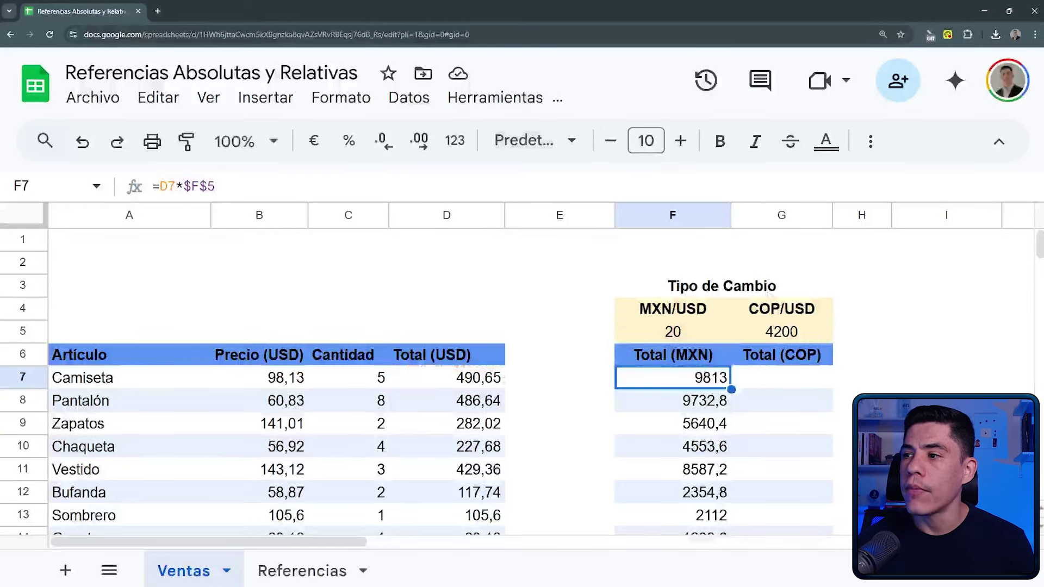
Enter the Total (COP) formula =D7*$G$5 in G7, with an absolute reference to the COP/USD rate
click(802, 374)
drag(344, 542, 427, 542)
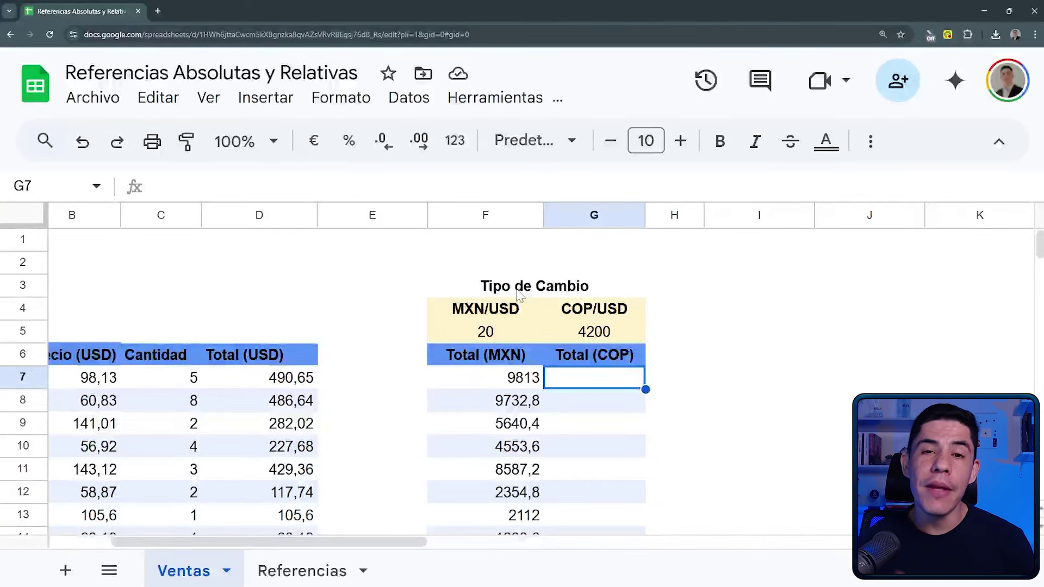
text(=)
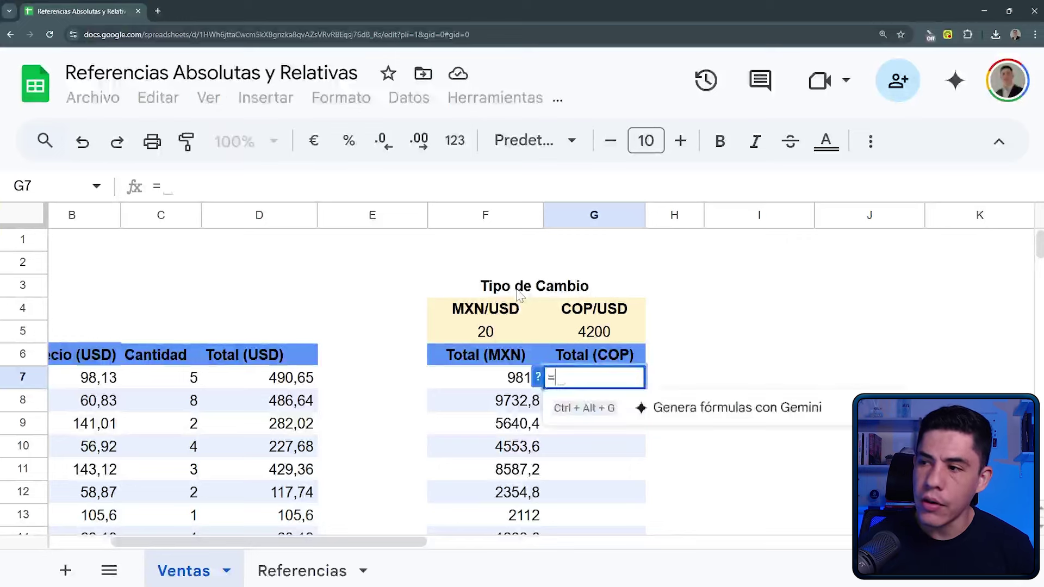
key(Left)
key(Left)
key(Left)
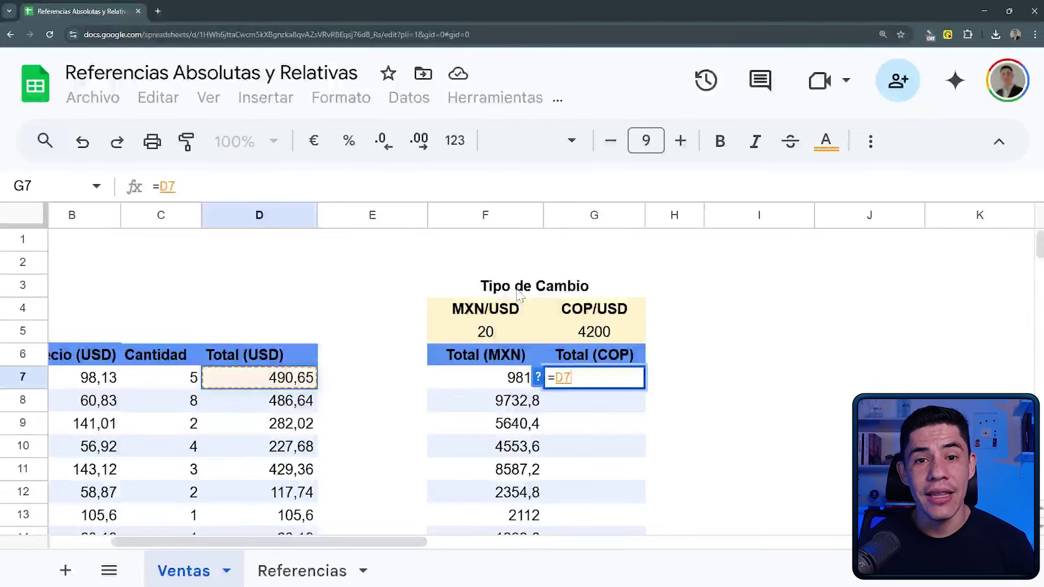
drag(347, 542, 226, 543)
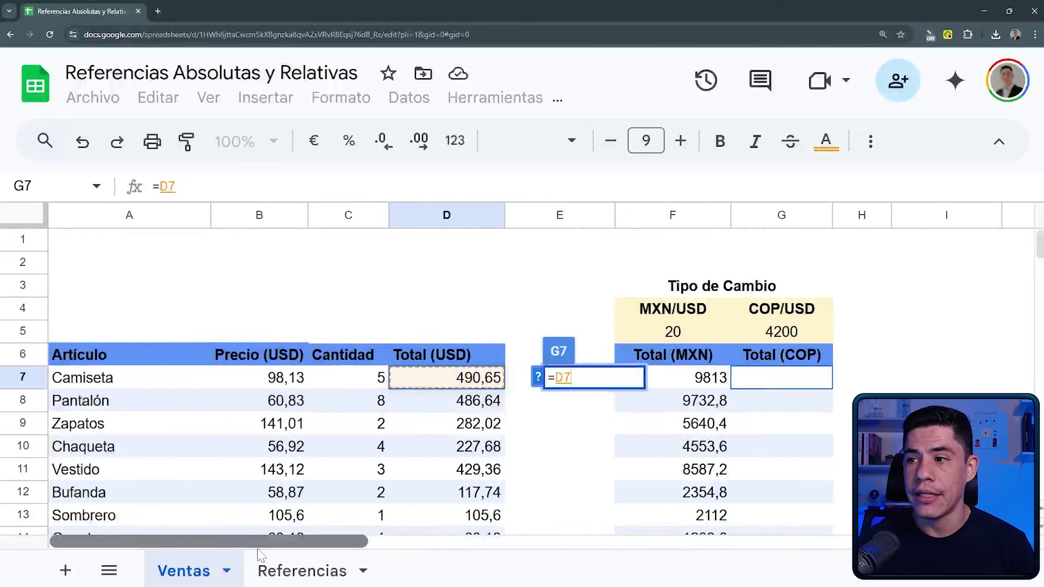
scroll(258, 555, right, 3)
text(*)
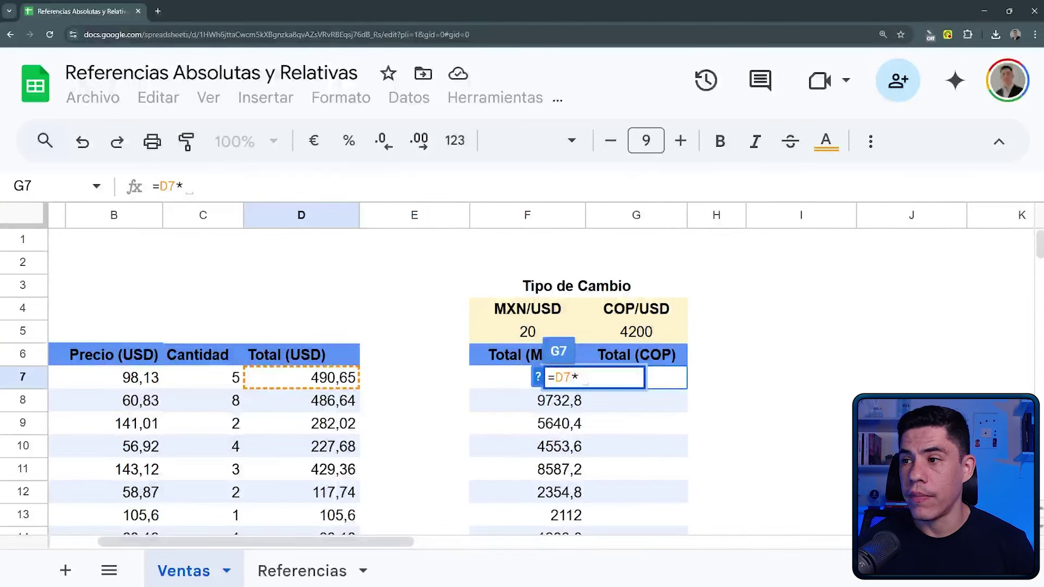
key(ctrl+plus)
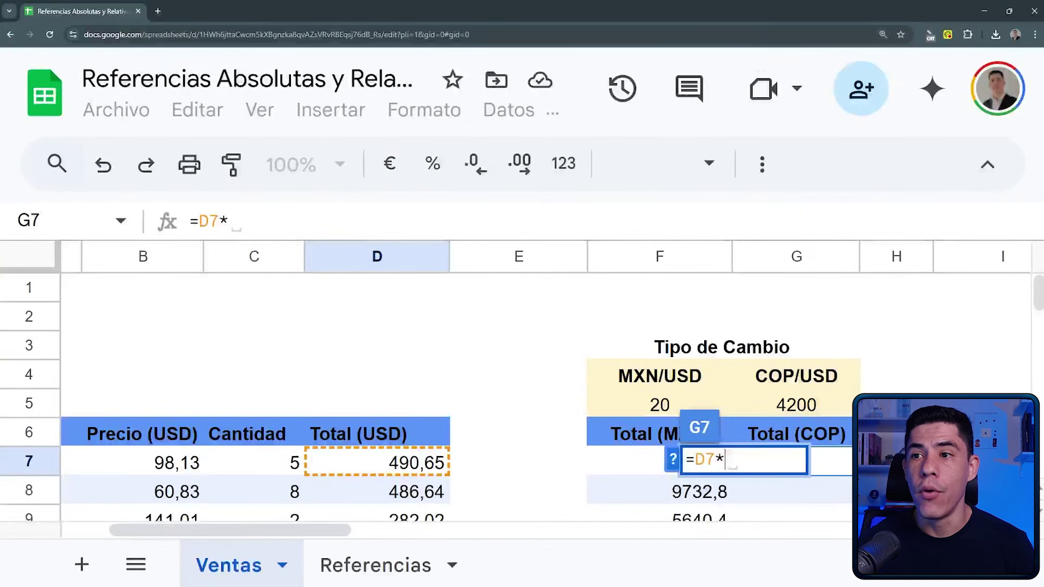
click(798, 410)
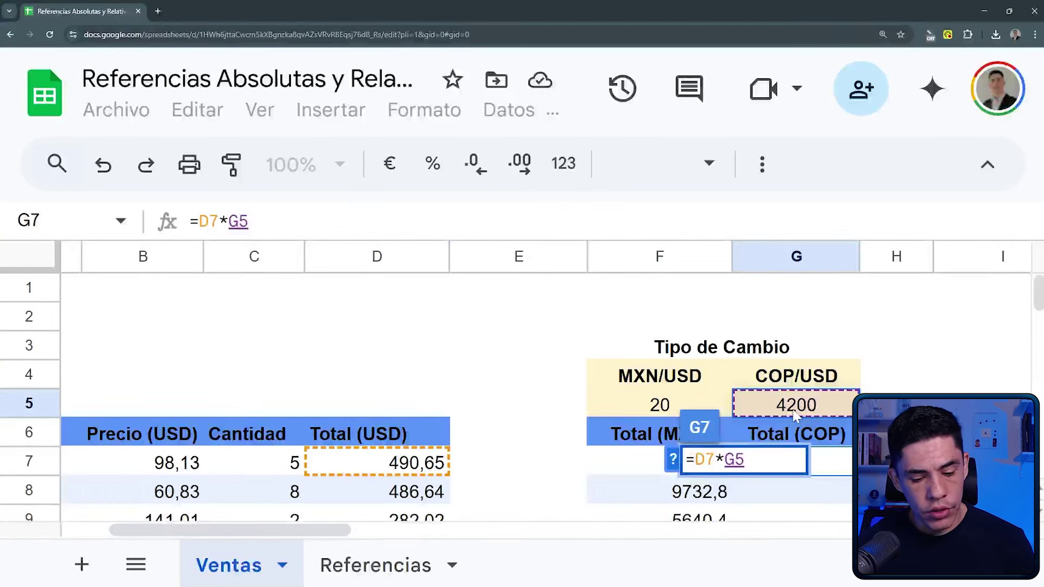
key(F4)
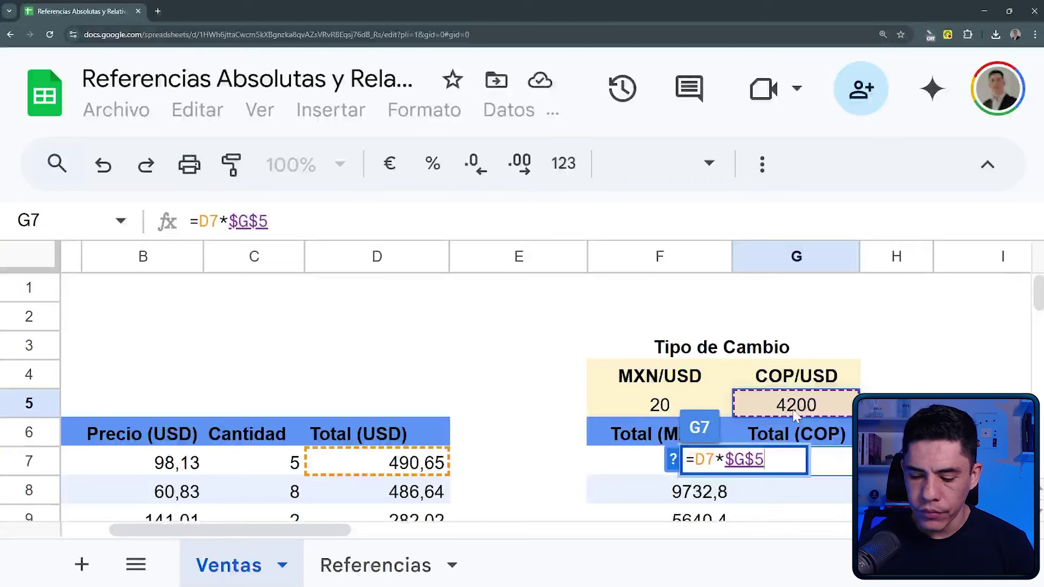
key(Return)
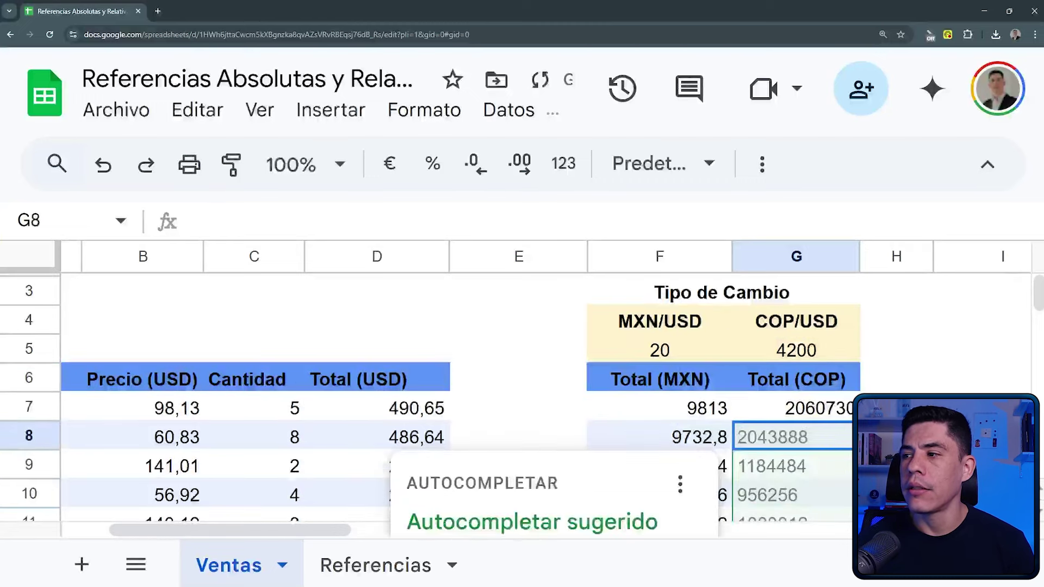
Accept the autofill suggestion to fill the Total (COP) formula into G8:G16 and dismiss the notification
key(ctrl+minus)
key(ctrl+minus)
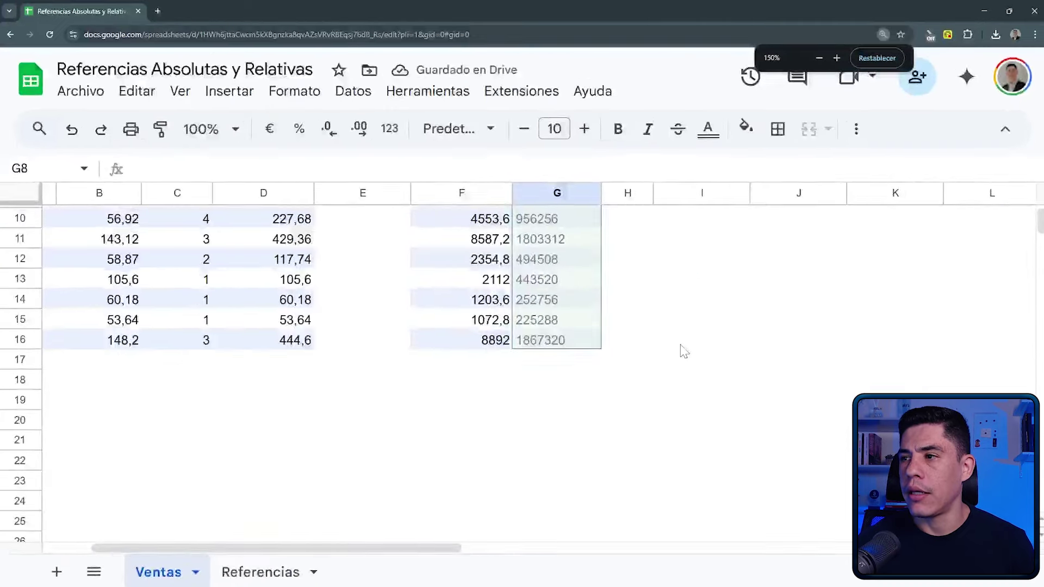
scroll(557, 360, up, 2)
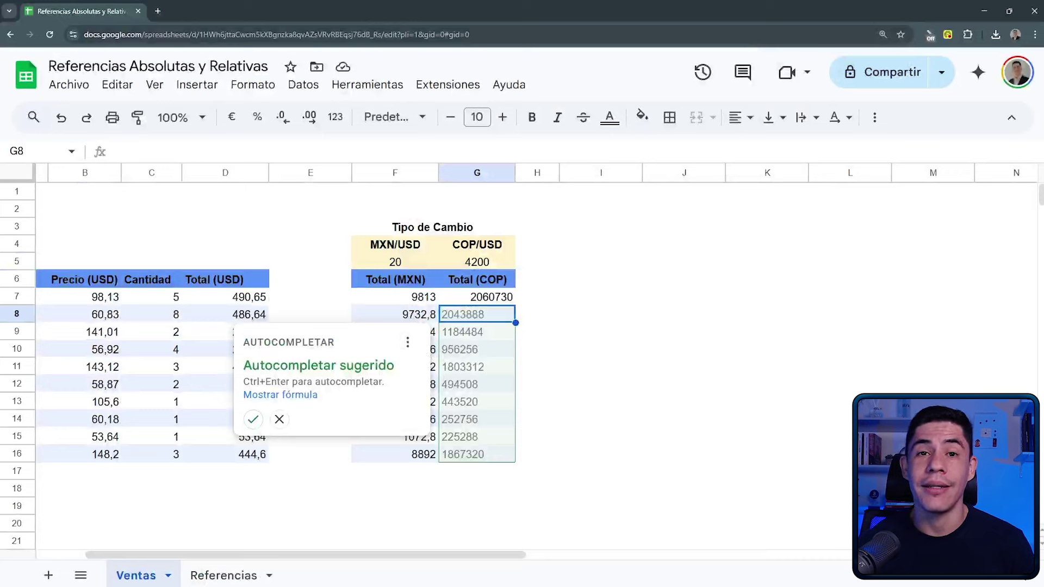
click(253, 420)
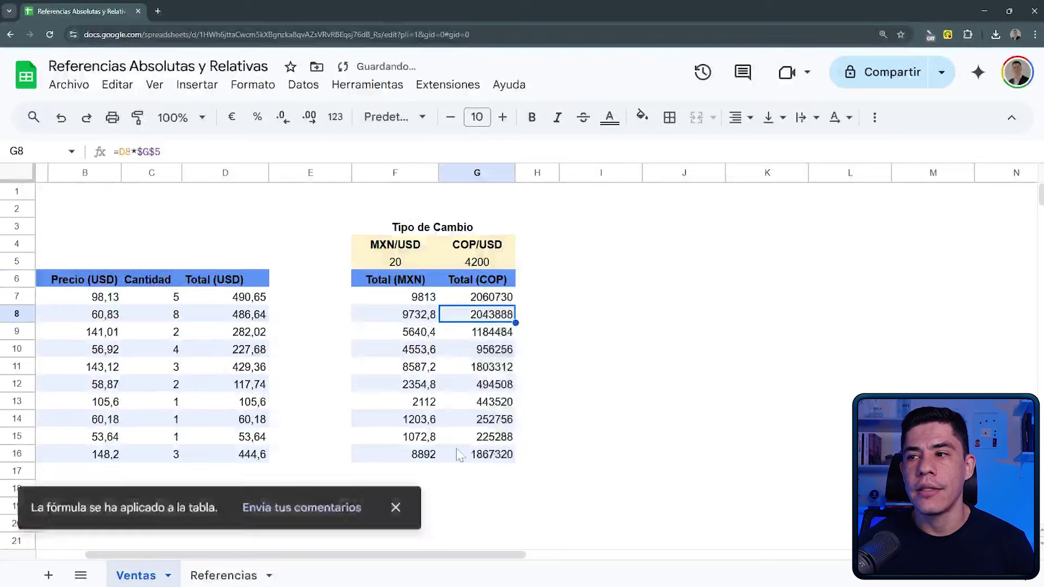
click(397, 507)
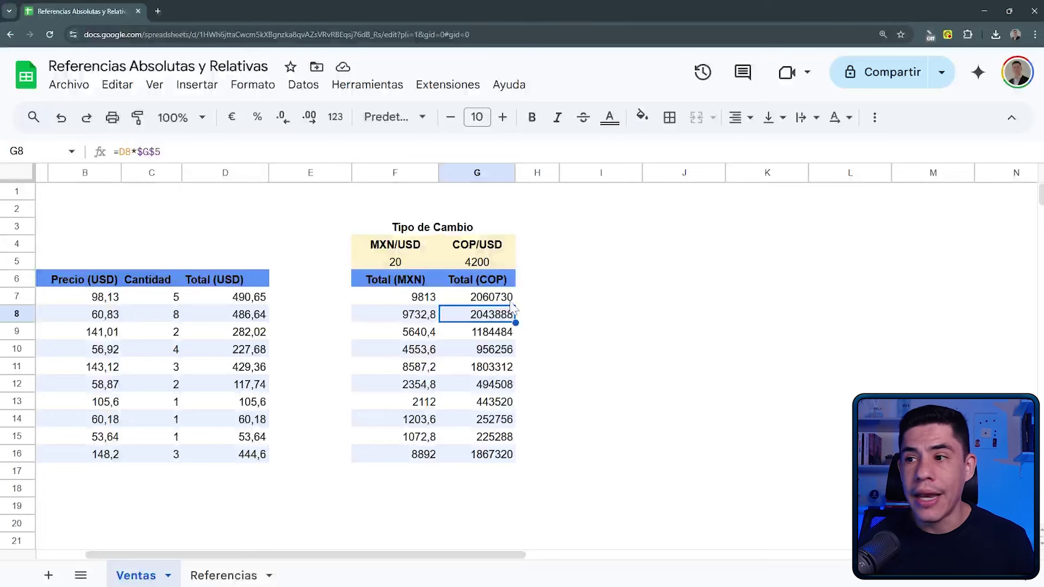
Clear the Total (MXN) and Total (COP) formulas in F7:G16
click(429, 301)
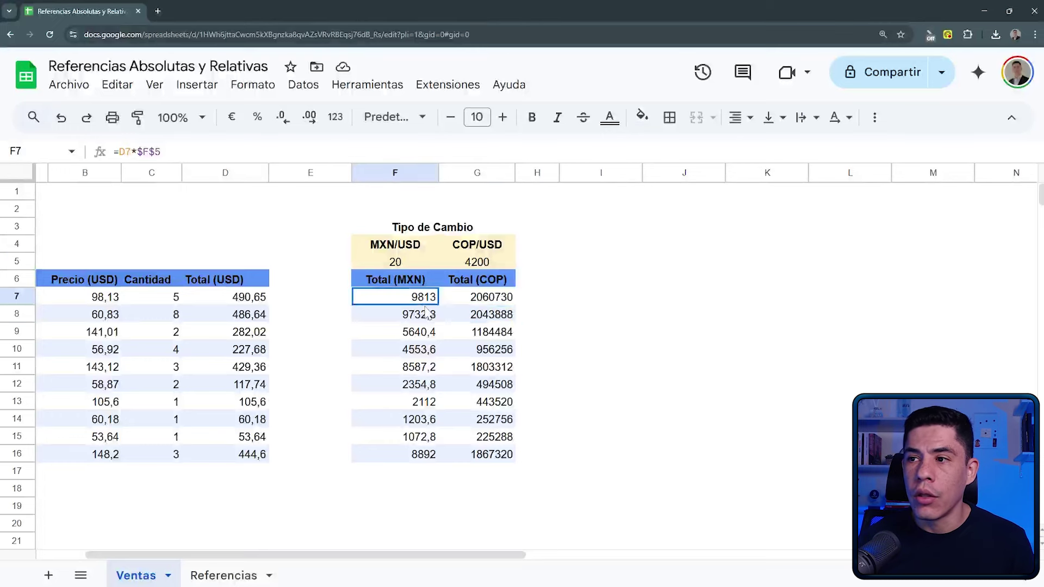
shift+click(505, 461)
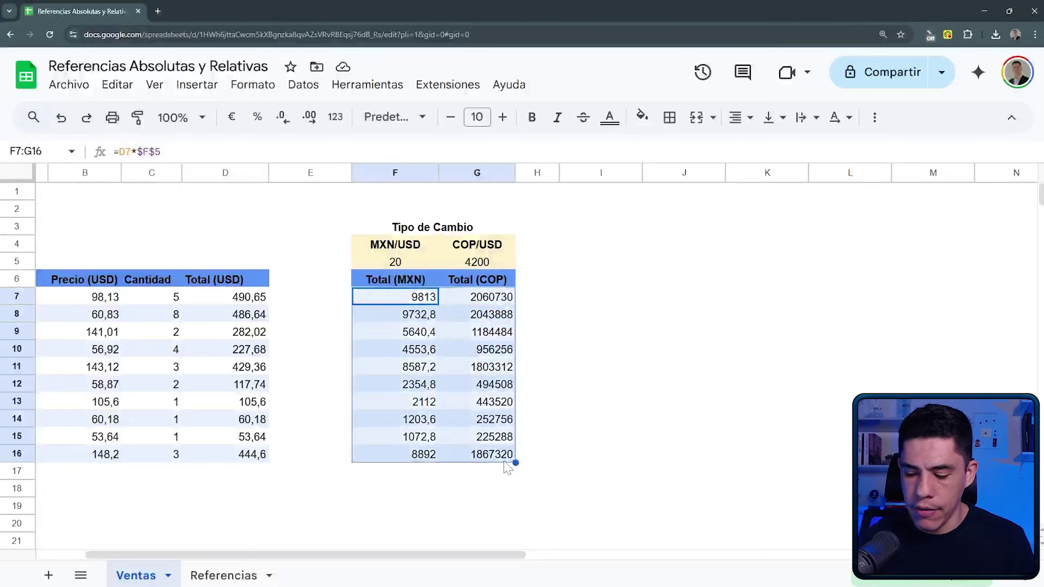
key(Delete)
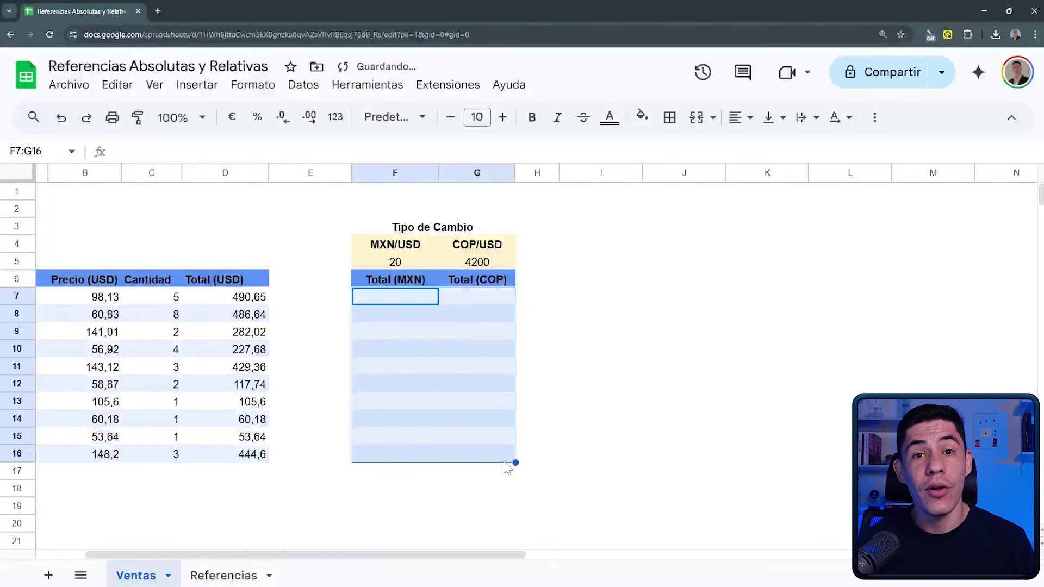
Start a formula in F7 referring to D7 and cycle the reference through $D$7 and D$7 to $D7
key(Left)
key(Left)
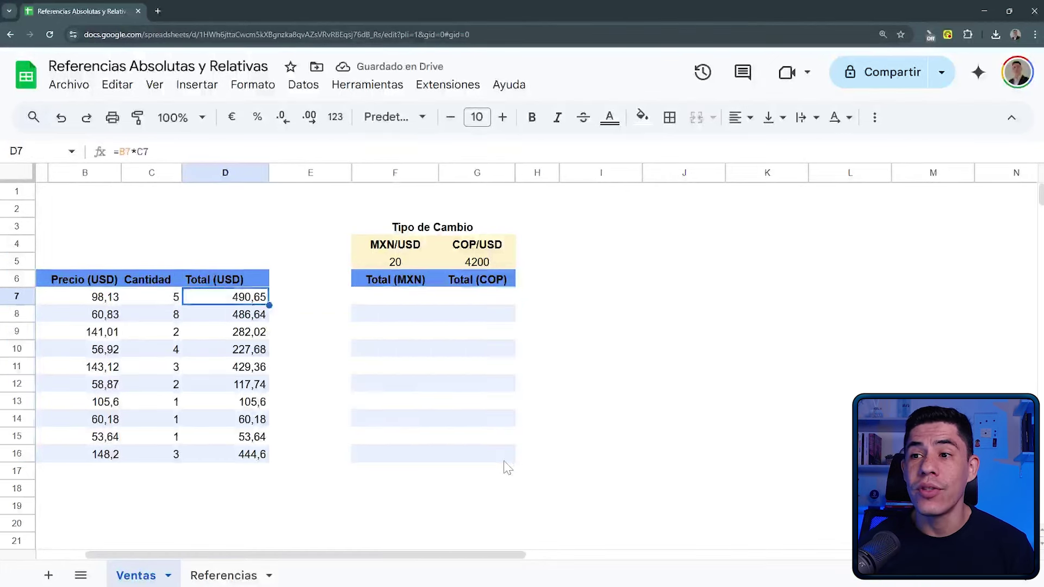
key(Right)
key(Right)
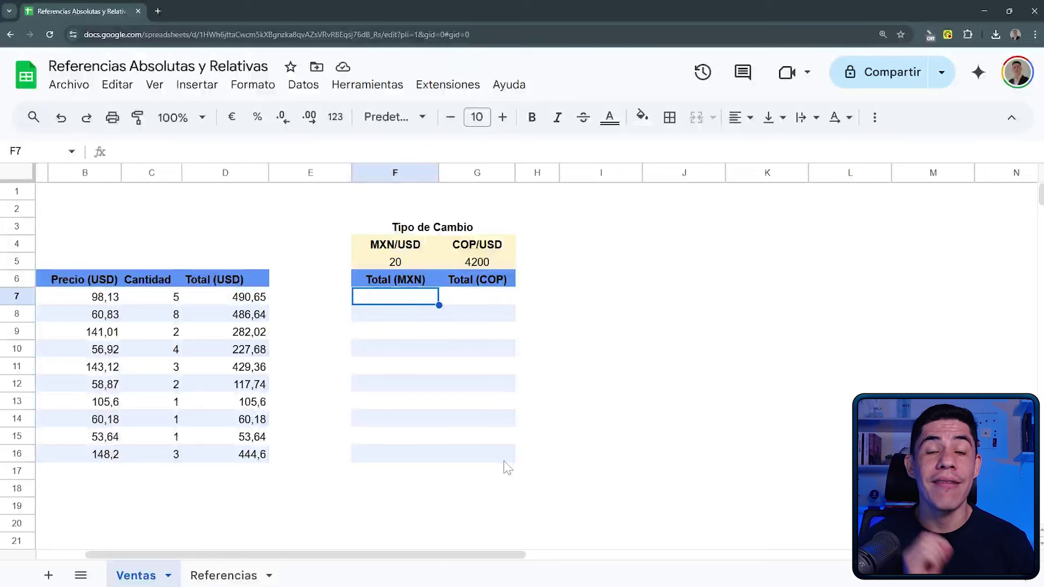
text(=)
key(Left)
key(Left)
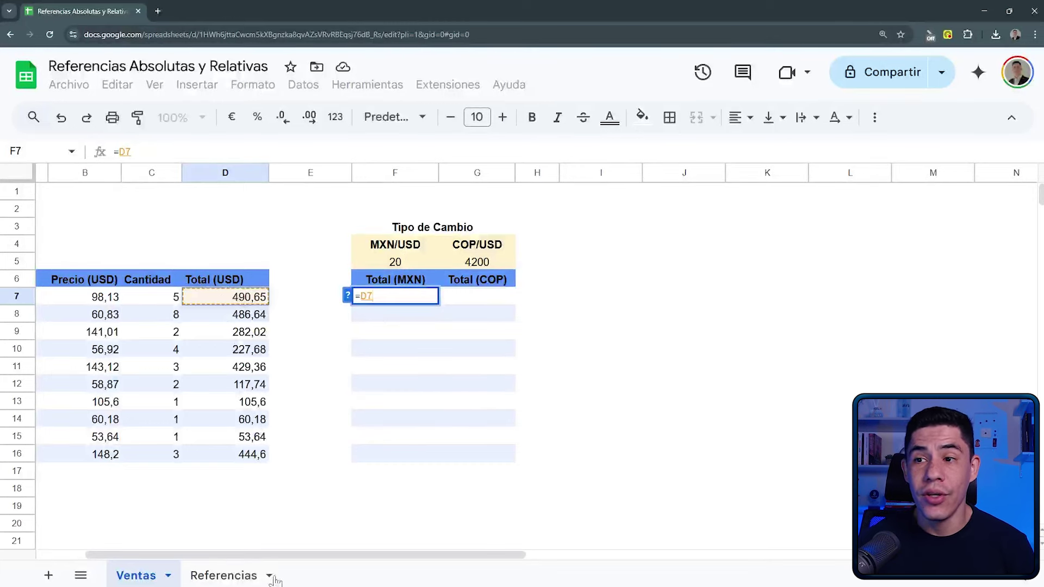
drag(255, 555, 217, 554)
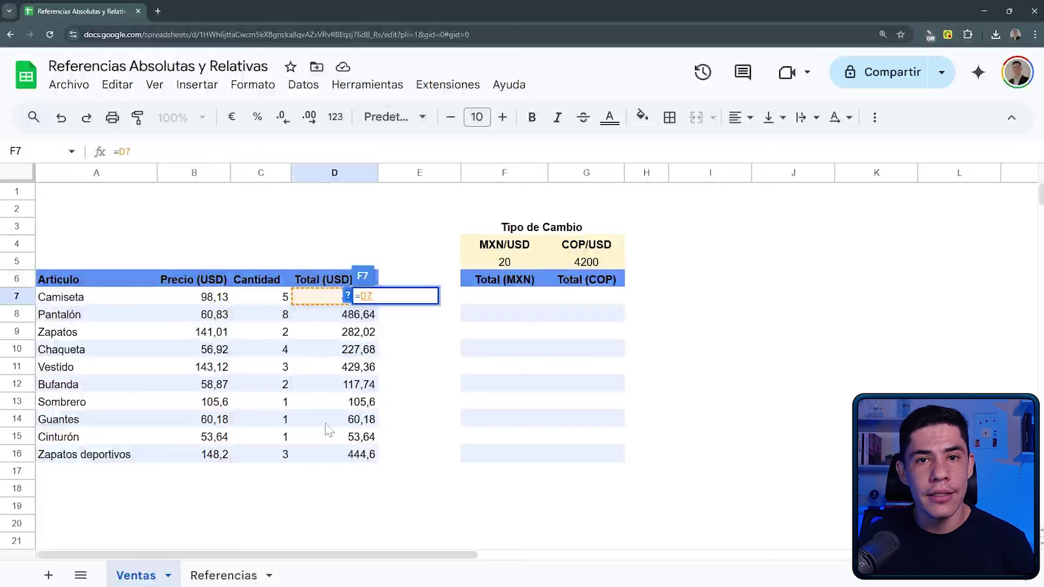
key(F4)
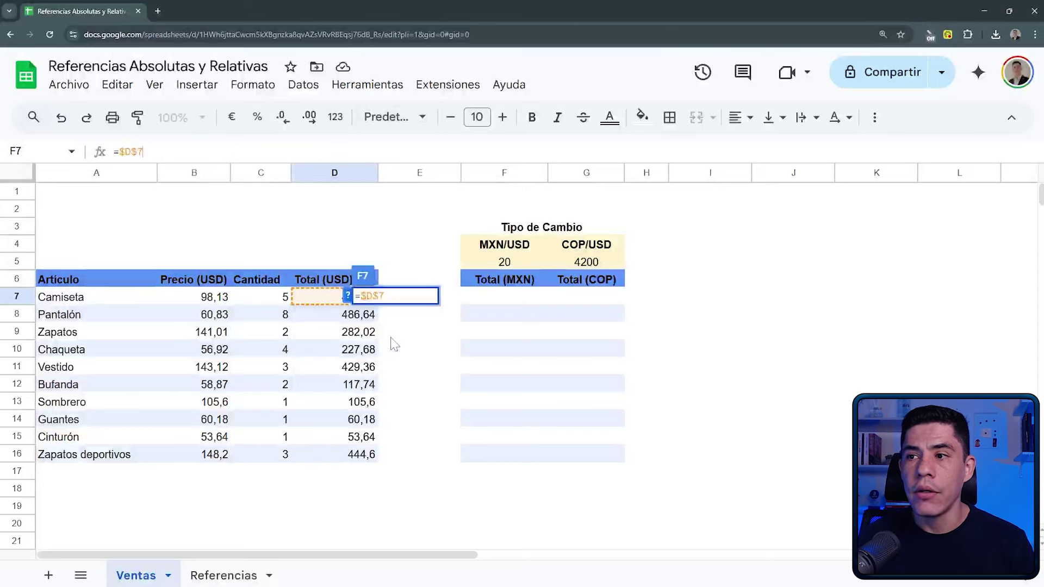
key(F4)
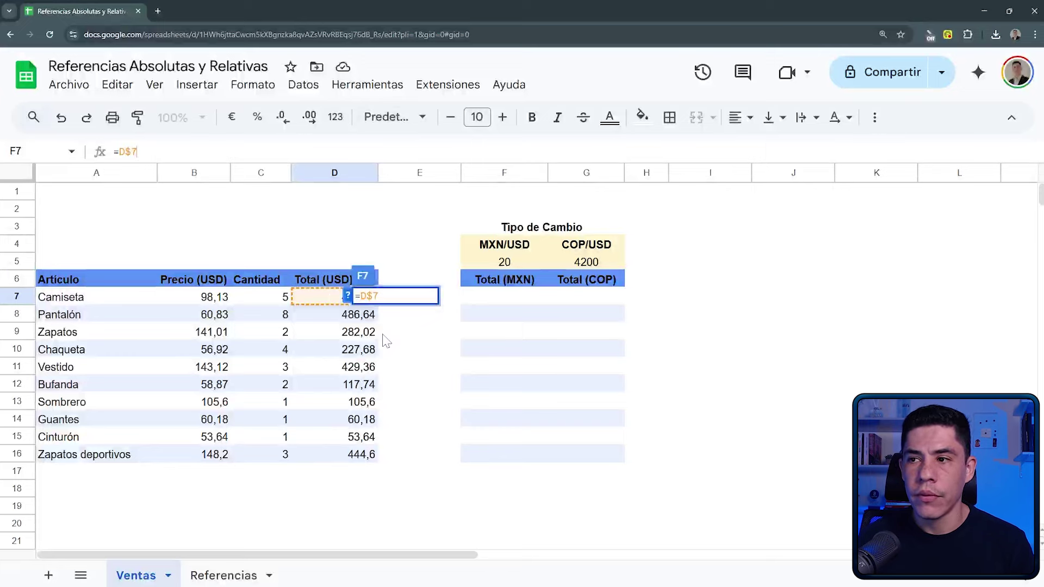
key(F4)
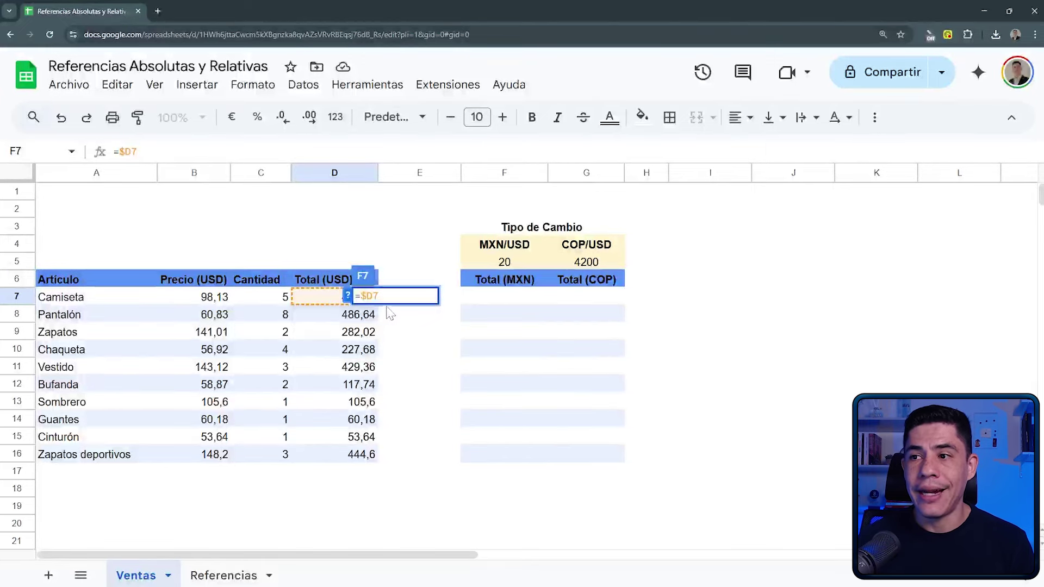
Highlight the locked column part $D of the reference in F7, then discard the unfinished formula
key(ctrl+plus)
key(ctrl+plus)
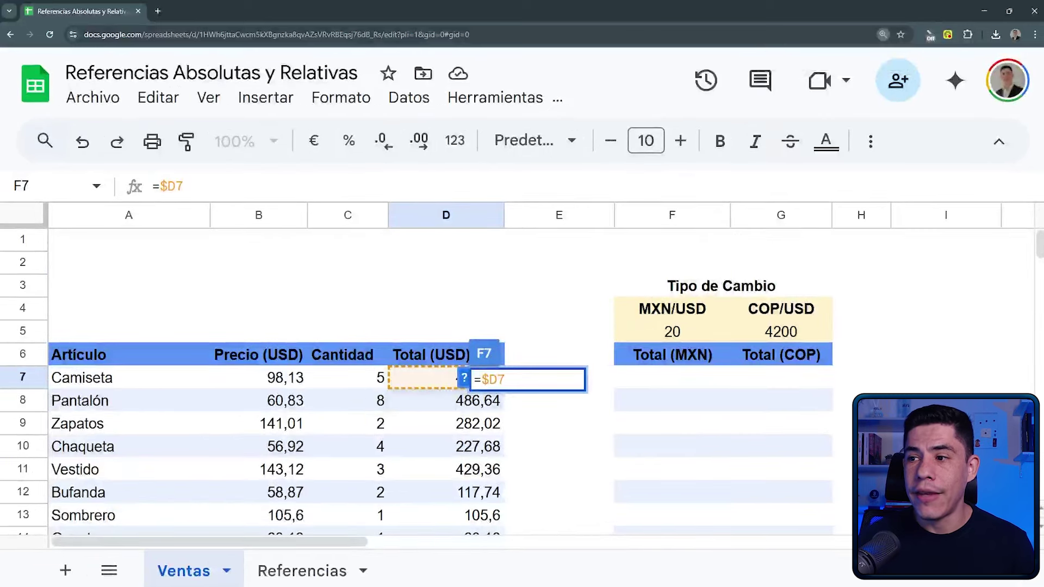
drag(161, 186, 176, 186)
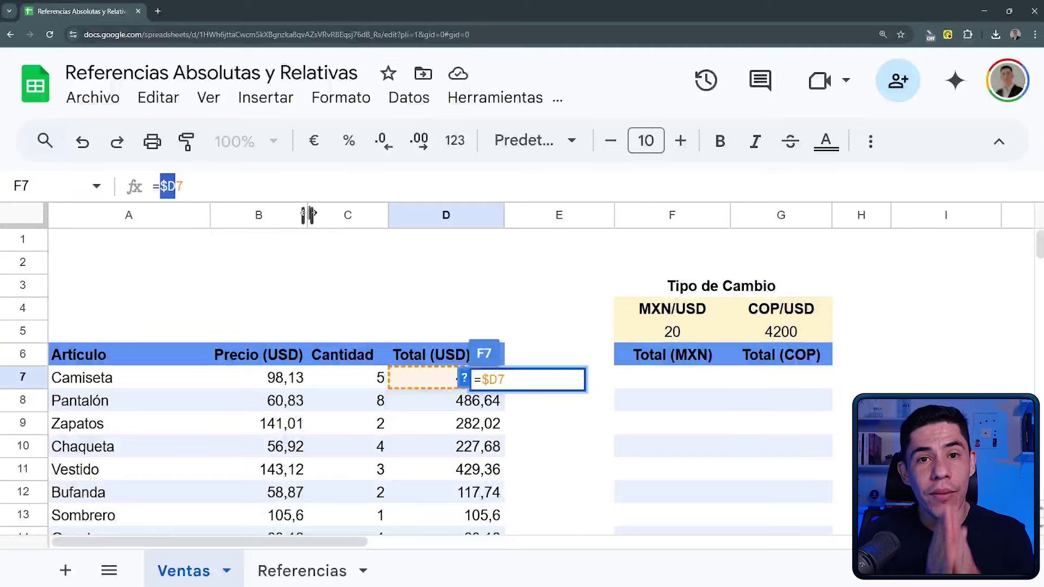
scroll(478, 218, down, 2)
scroll(461, 240, up, 1)
scroll(462, 272, down, 1)
scroll(461, 298, up, 1)
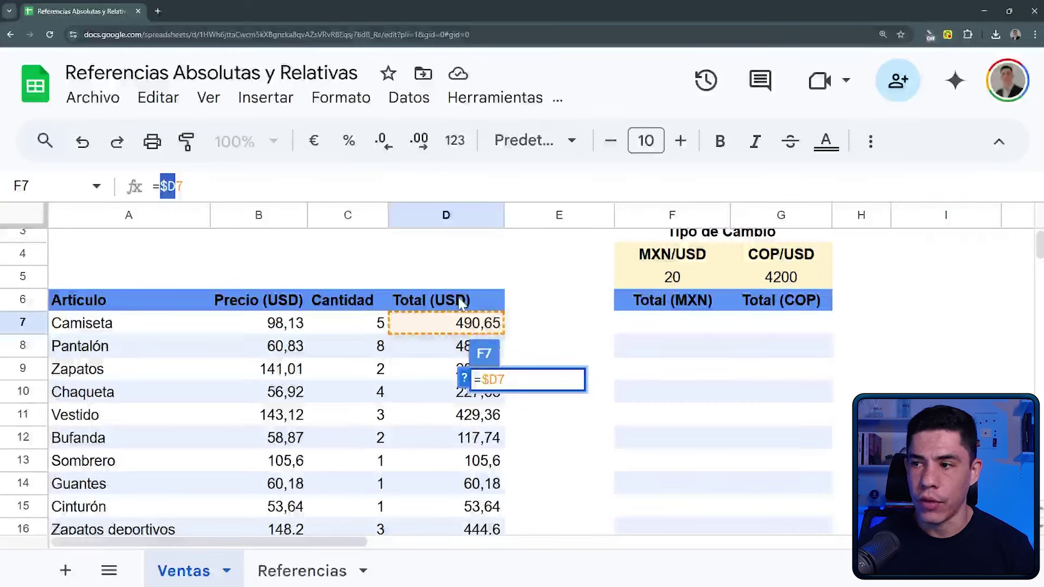
key(BackSpace)
key(BackSpace)
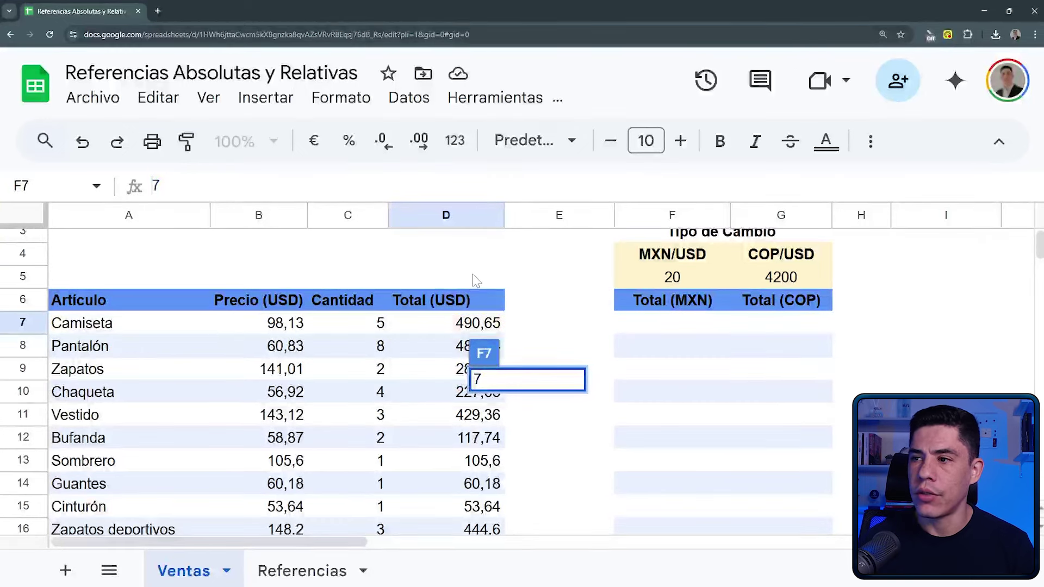
key(BackSpace)
key(Escape)
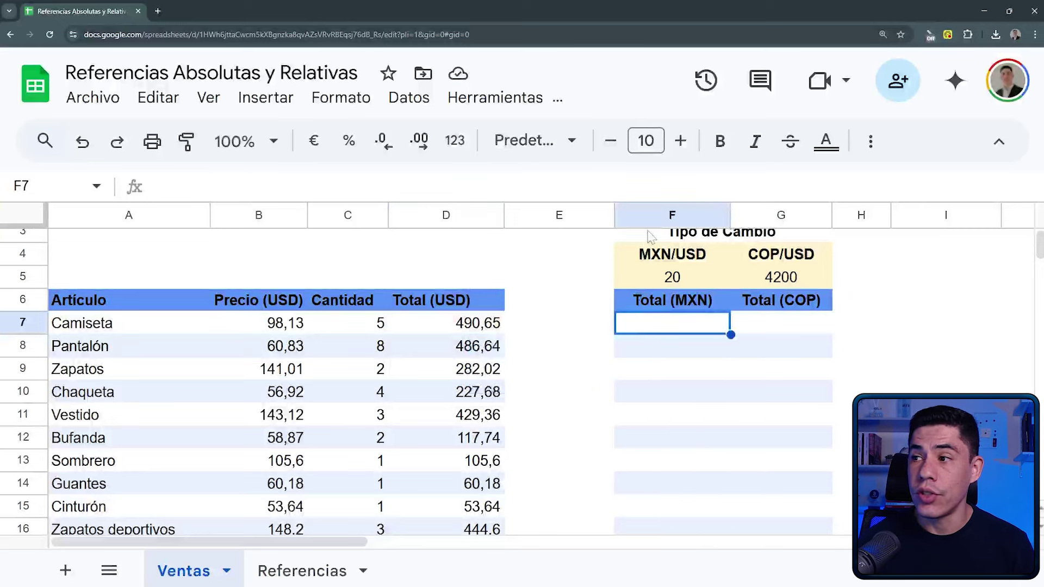
Enter the formula =$D7*F$5 in F7, locking the column of the USD total and the row of the MXN rate
text(=)
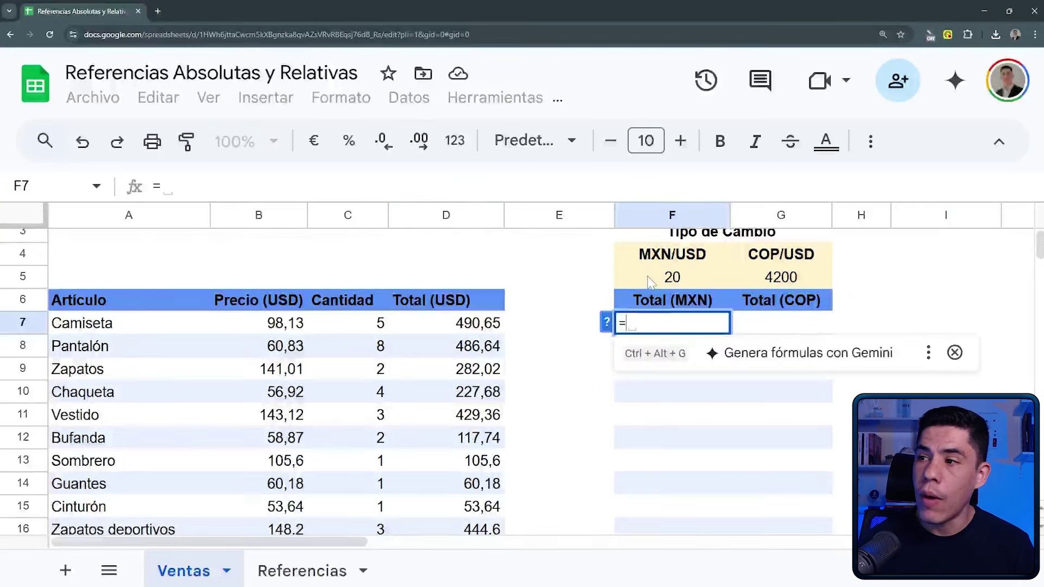
click(487, 325)
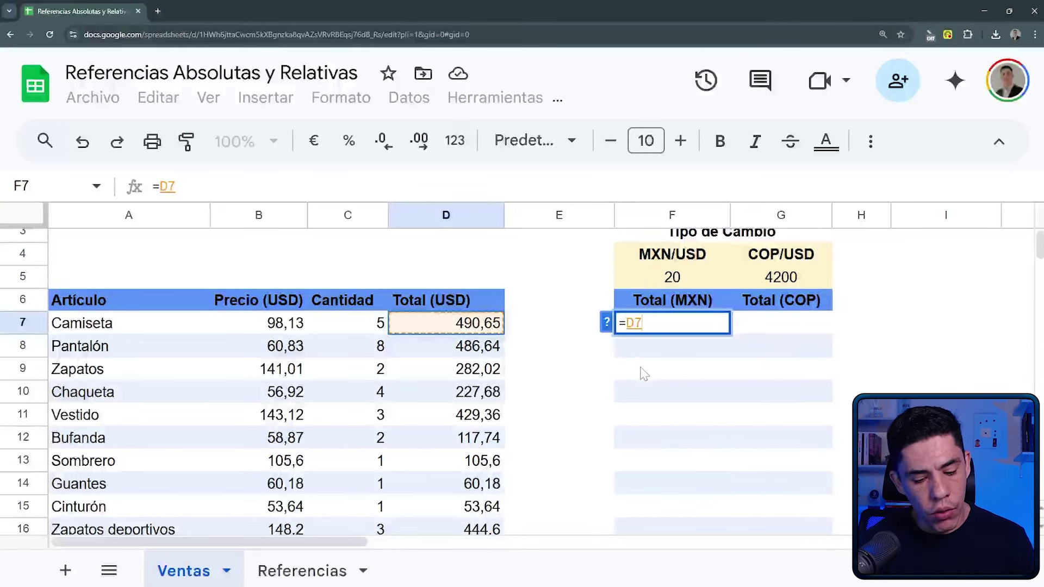
key(F4)
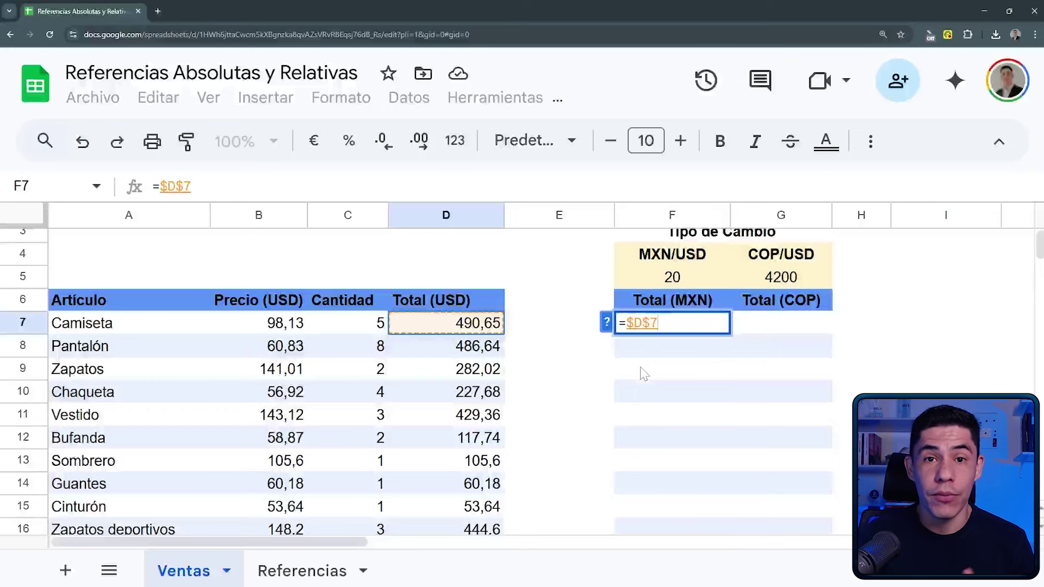
key(F4)
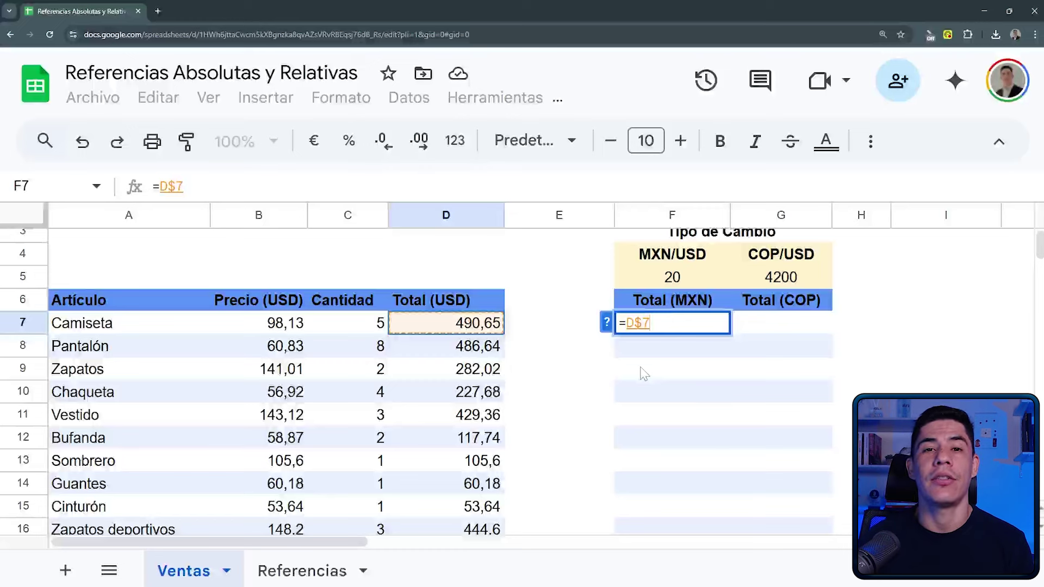
key(F4)
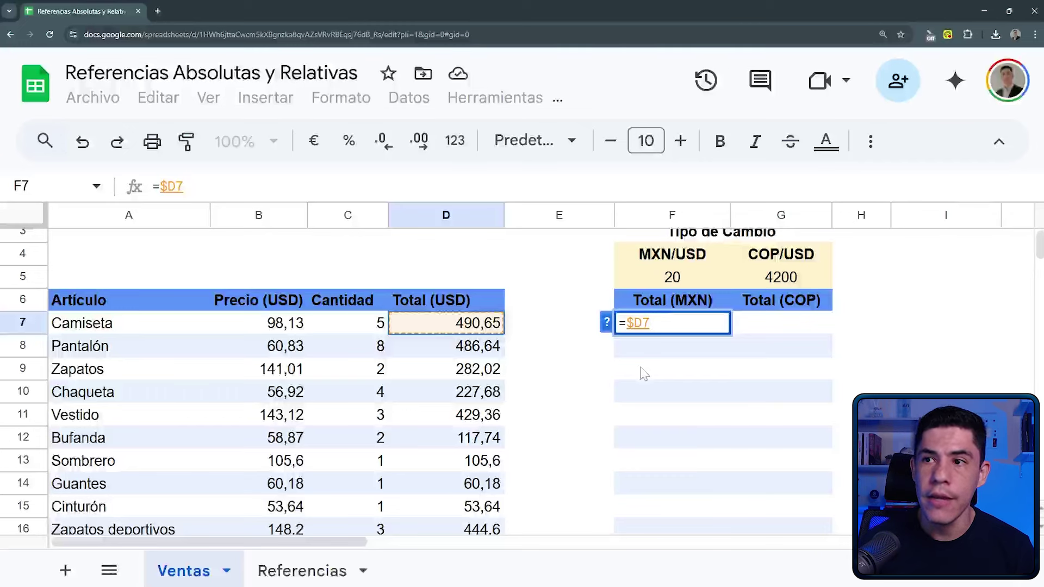
text(*)
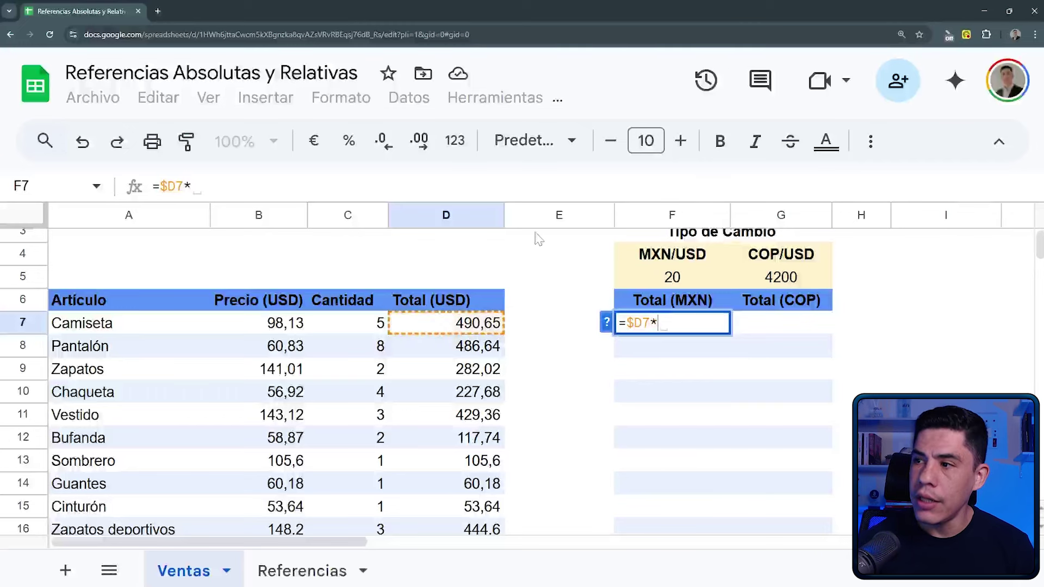
scroll(538, 238, up, 1)
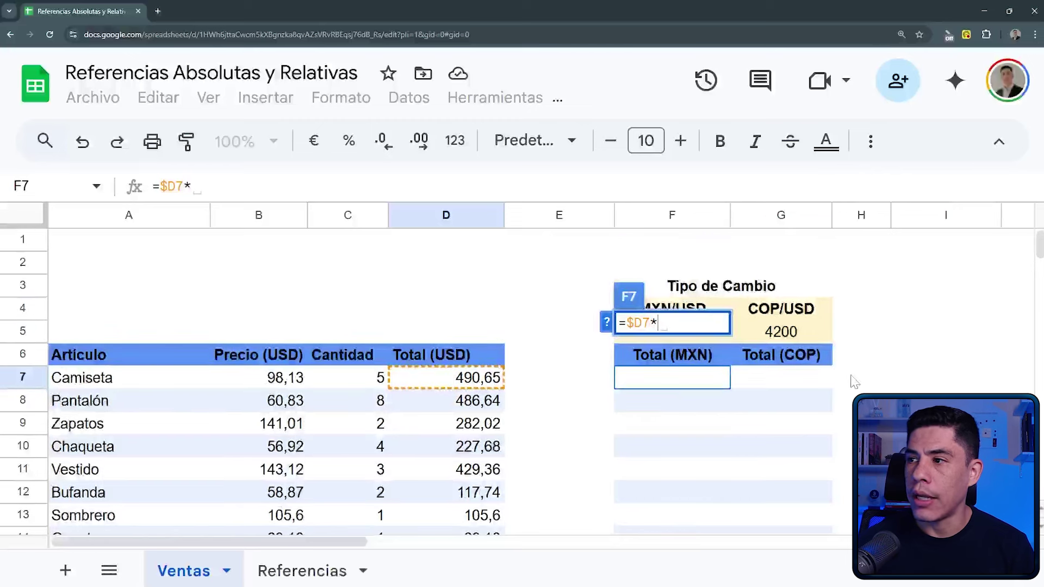
click(700, 341)
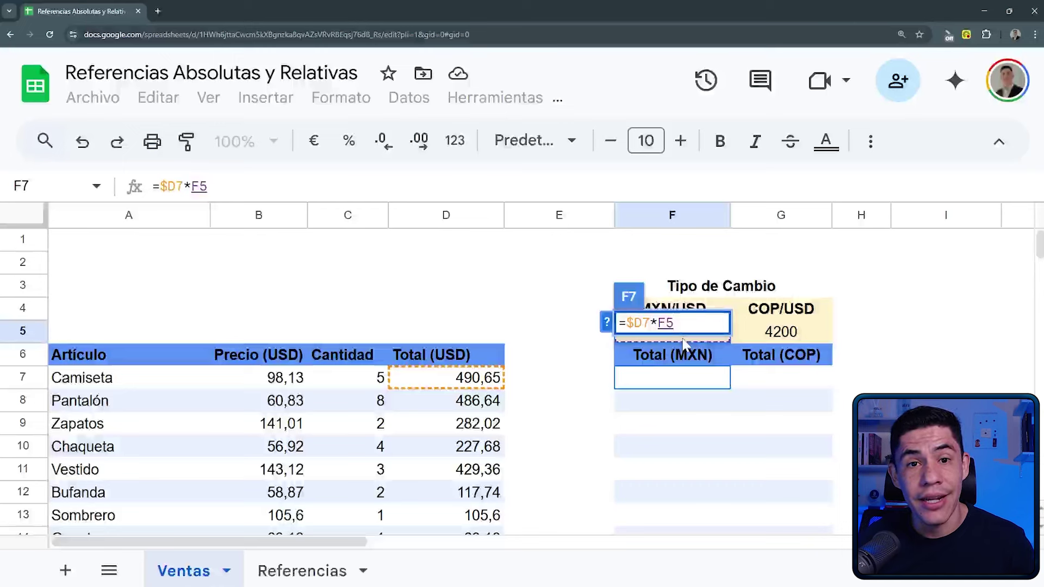
key(F4)
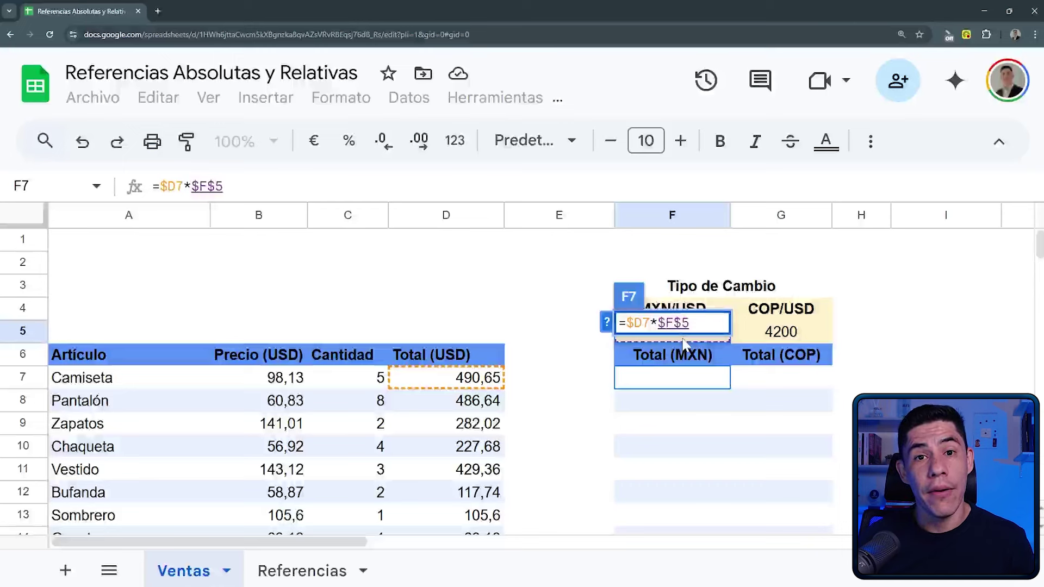
key(F4)
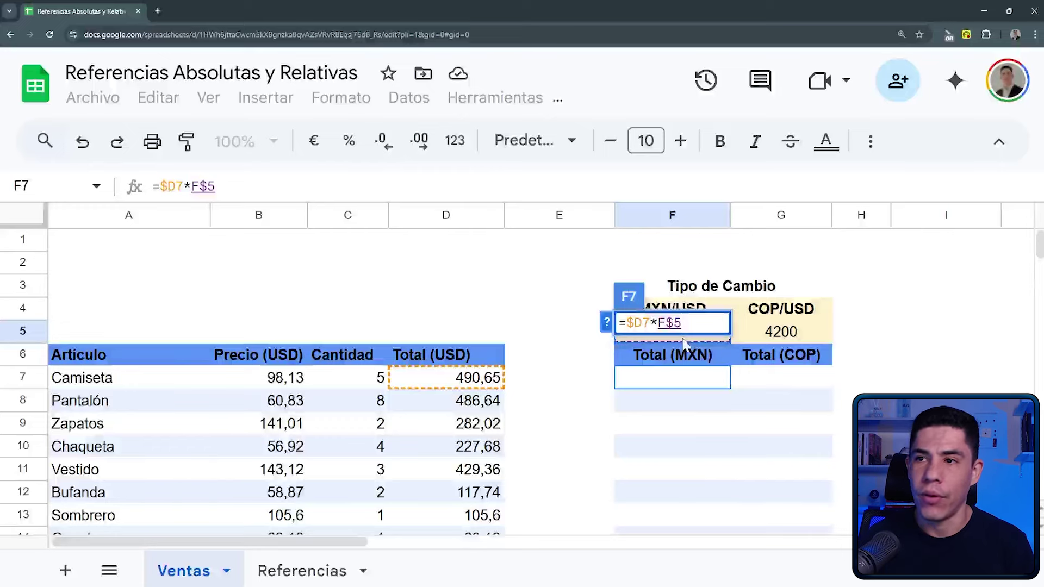
key(Return)
Fill the Total (MXN) formula from F7 down to F16
scroll(684, 348, down, 2)
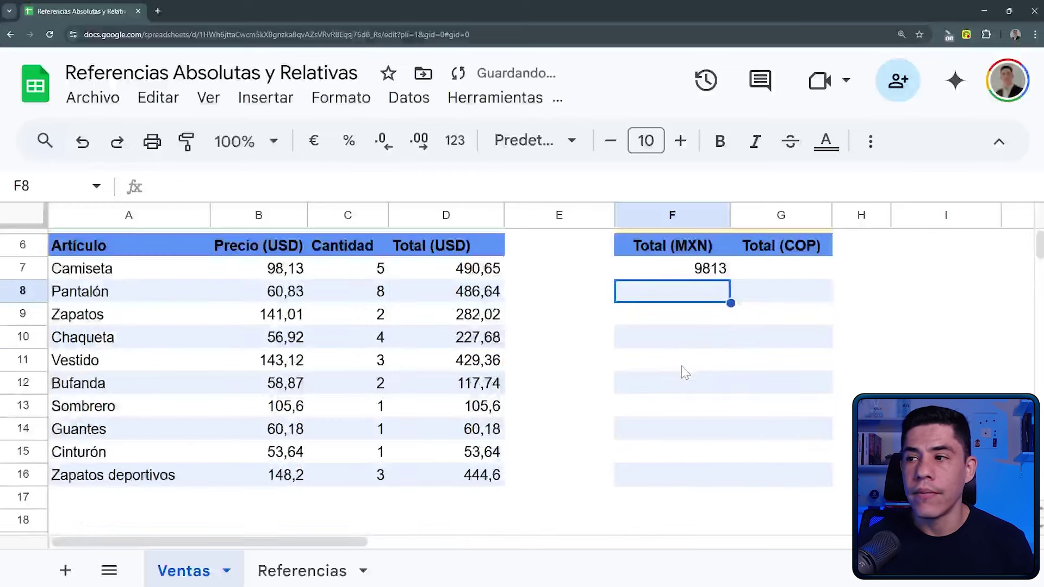
scroll(683, 369, up, 1)
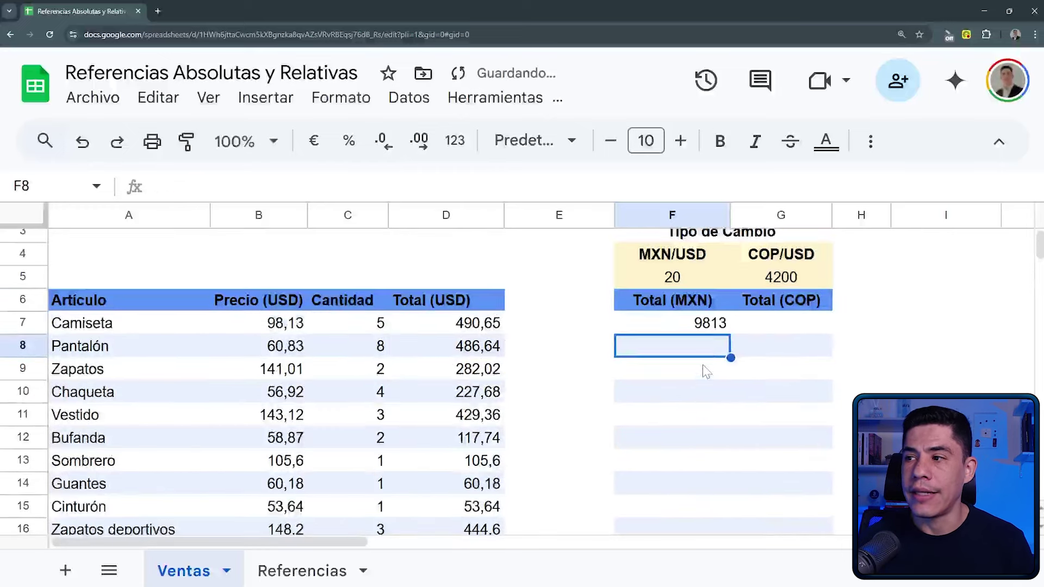
click(679, 329)
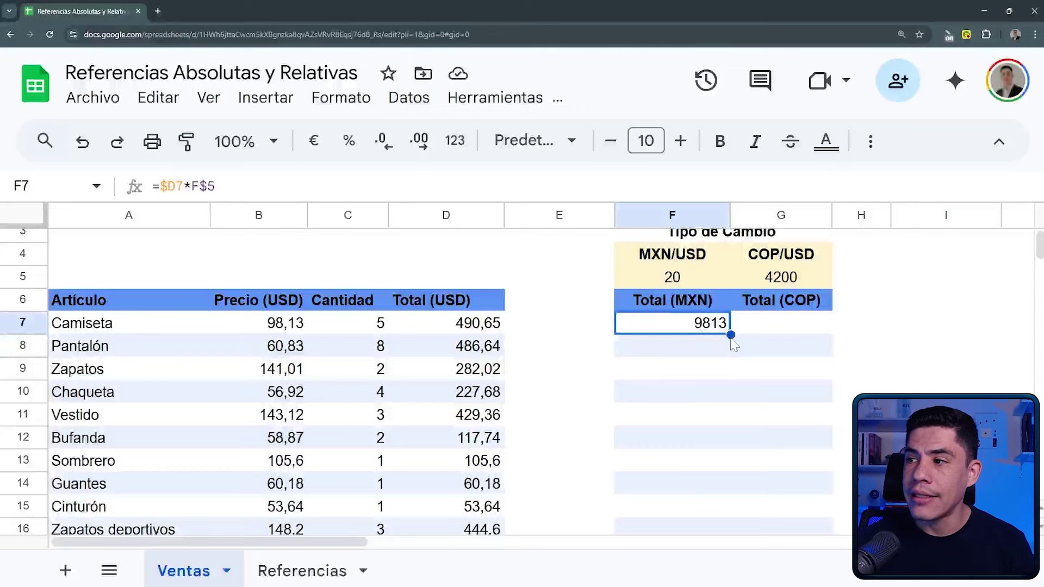
drag(730, 334, 721, 458)
scroll(717, 457, up, 2)
scroll(717, 457, down, 2)
scroll(679, 274, up, 1)
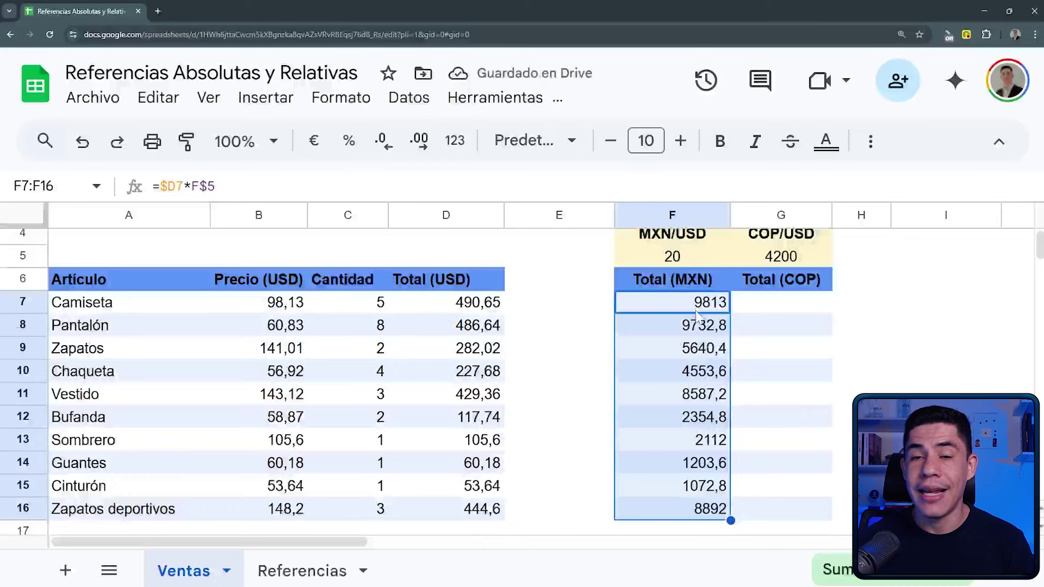
Check the references in the copied Total (MXN) formulas in F12, F14, F15 and F16
click(701, 417)
click(696, 463)
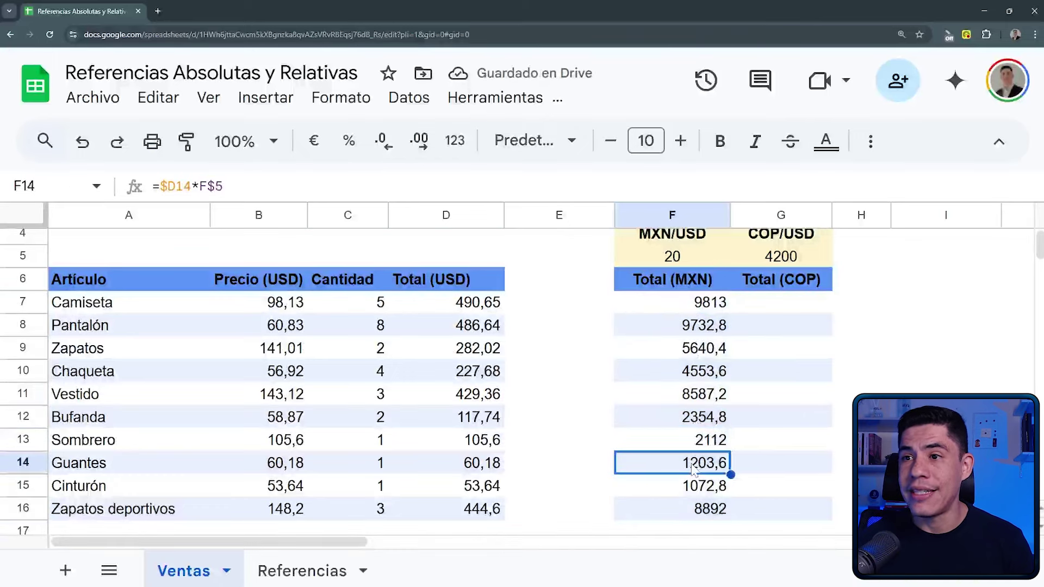
drag(688, 452, 688, 473)
key(ctrl+z)
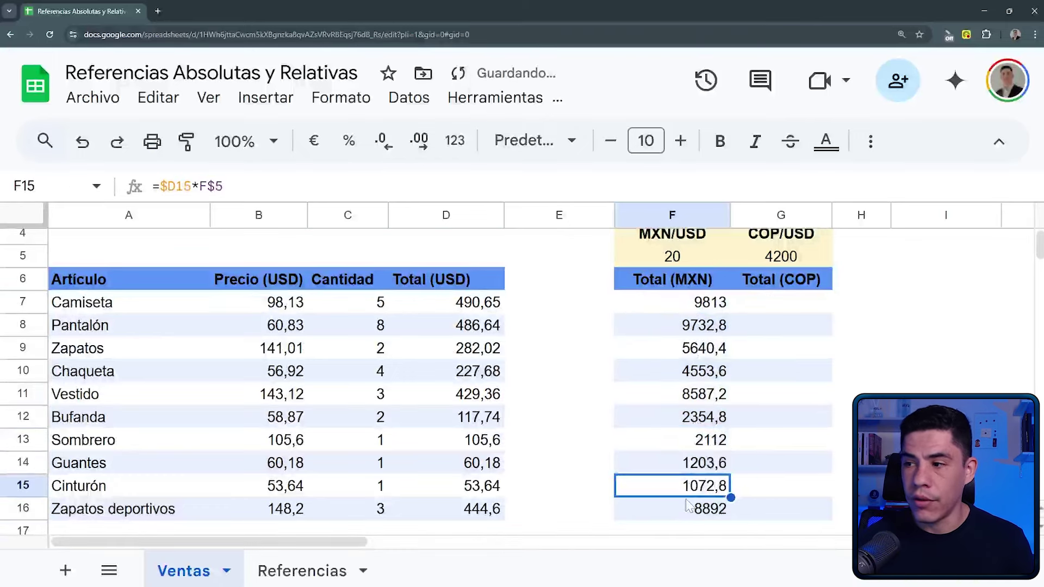
click(683, 462)
click(684, 485)
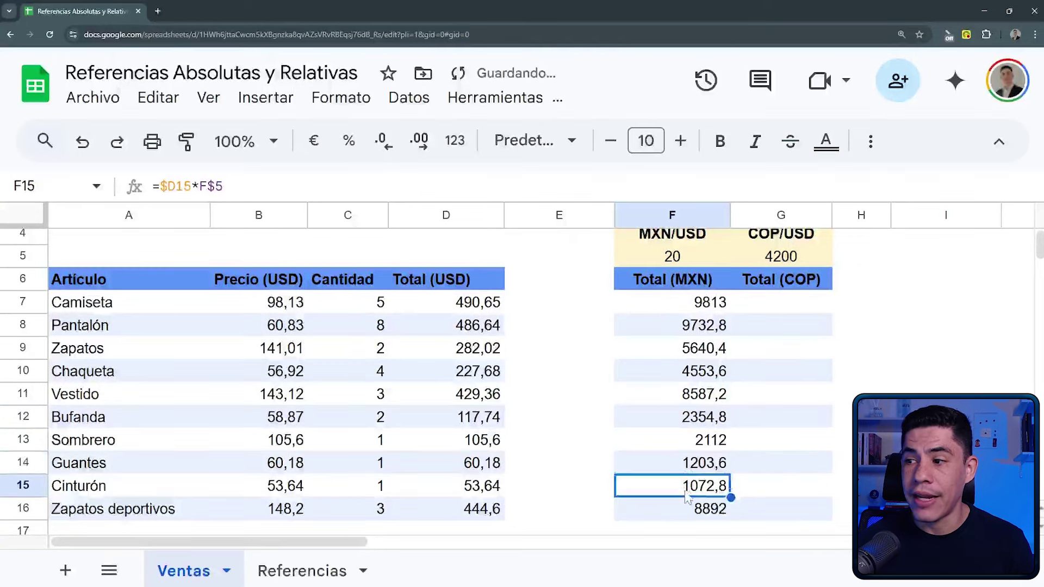
click(686, 509)
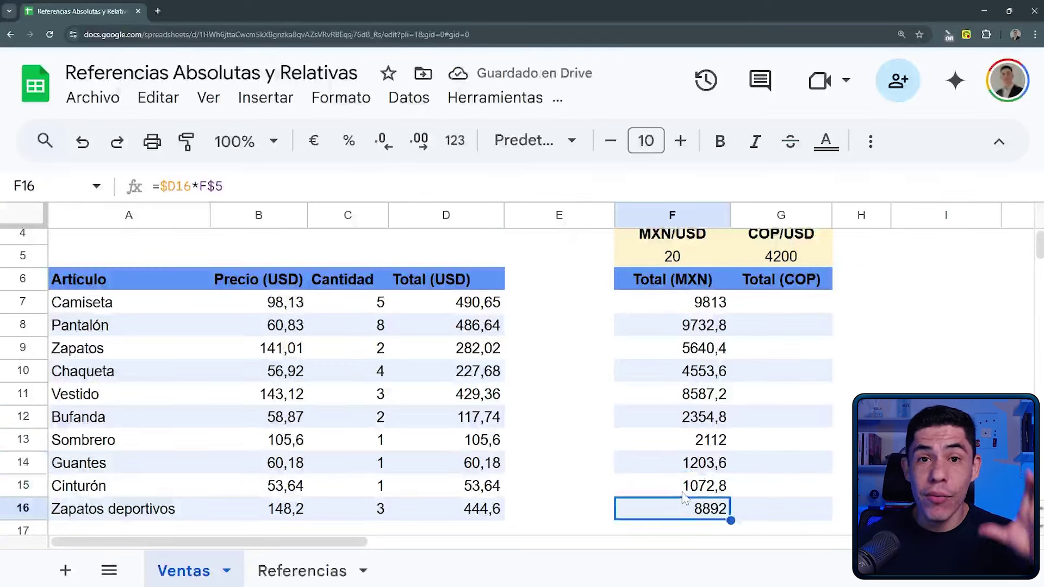
Fill the formula from F7 across into G7 and inspect the references of the copied formula
click(701, 309)
drag(731, 313, 816, 314)
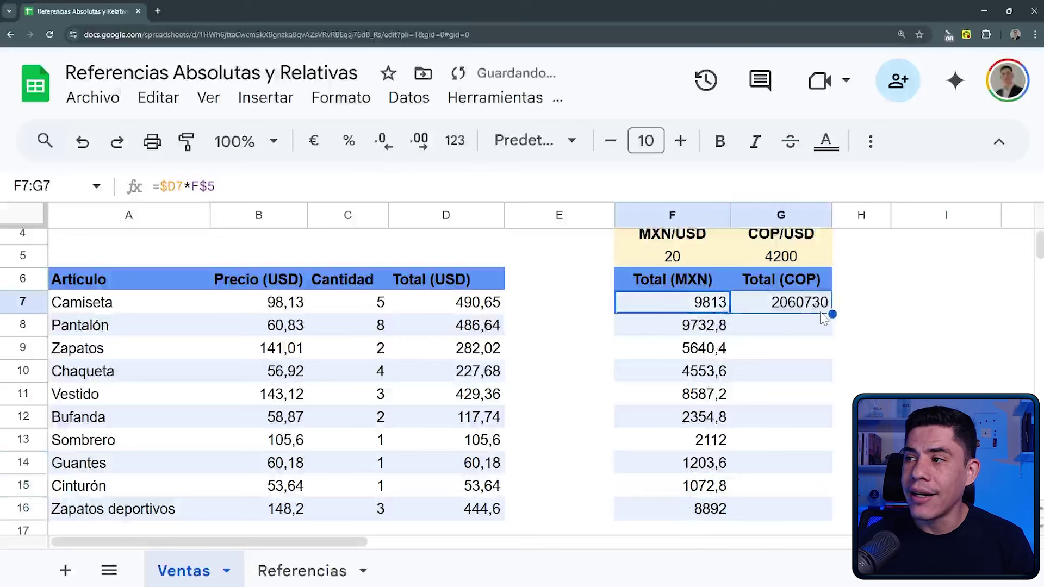
click(816, 305)
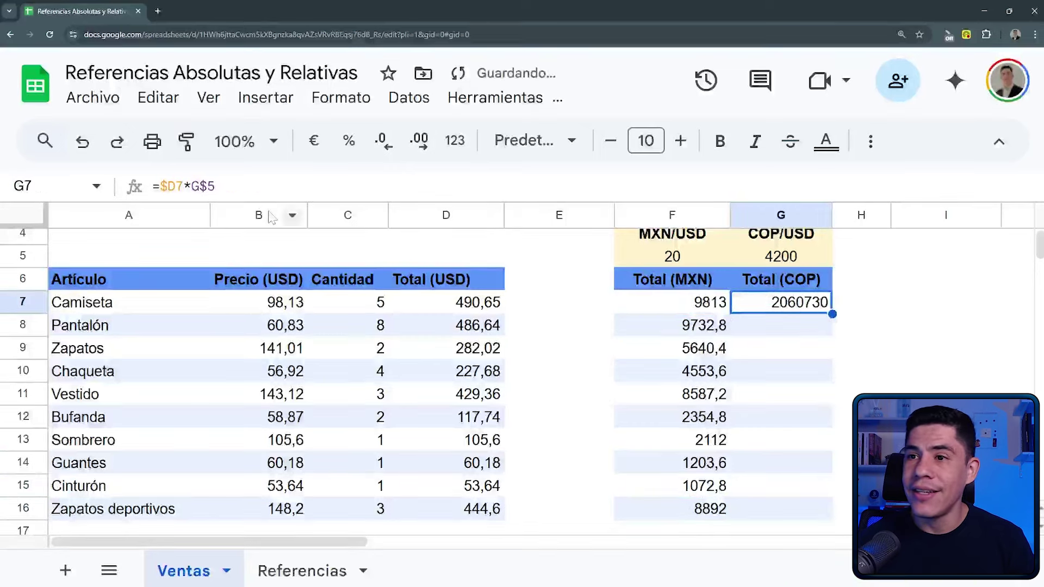
key(F2)
scroll(461, 319, up, 1)
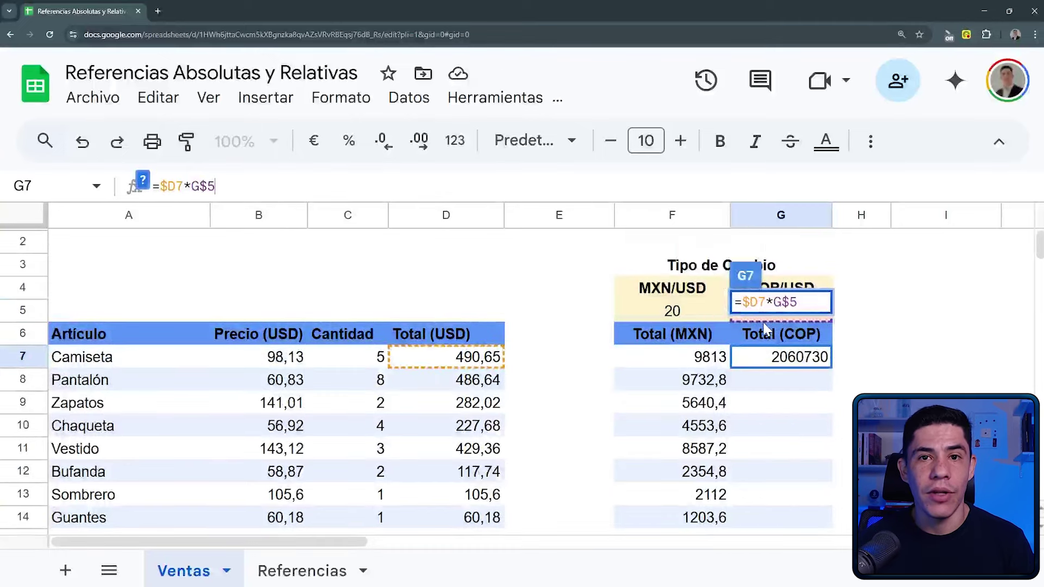
key(Escape)
Fill the Total (COP) formula from G7 down to G16 and review the converted totals
drag(832, 368, 822, 517)
scroll(810, 489, down, 2)
drag(831, 420, 827, 455)
scroll(759, 419, up, 2)
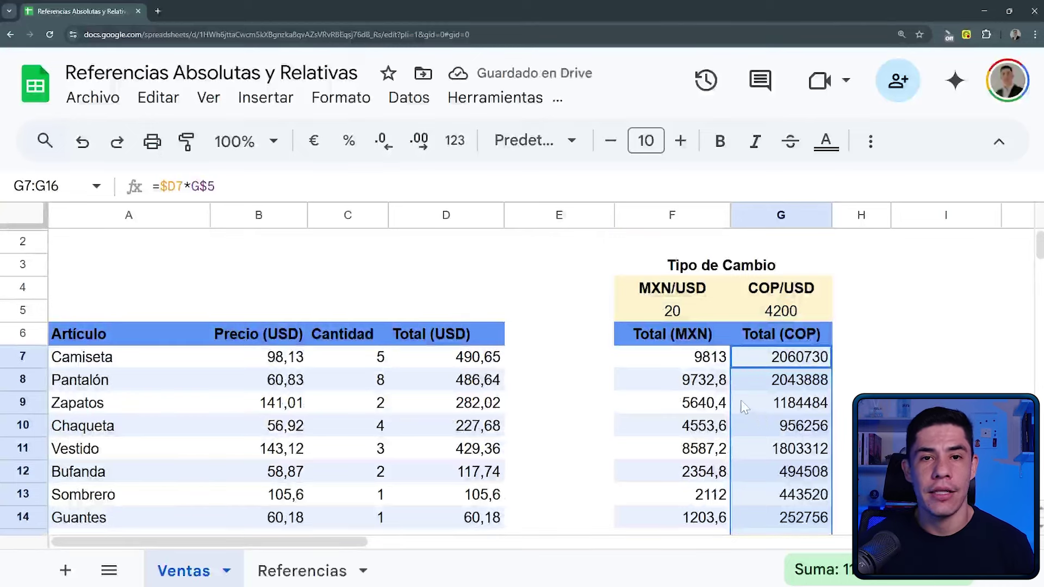
scroll(775, 432, down, 1)
scroll(850, 284, down, 1)
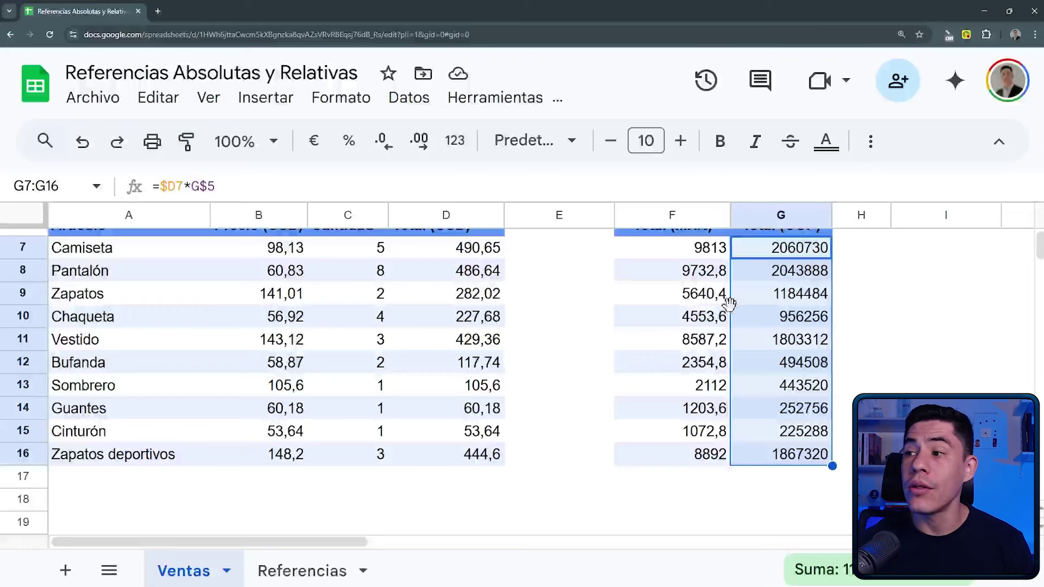
scroll(1003, 315, up, 2)
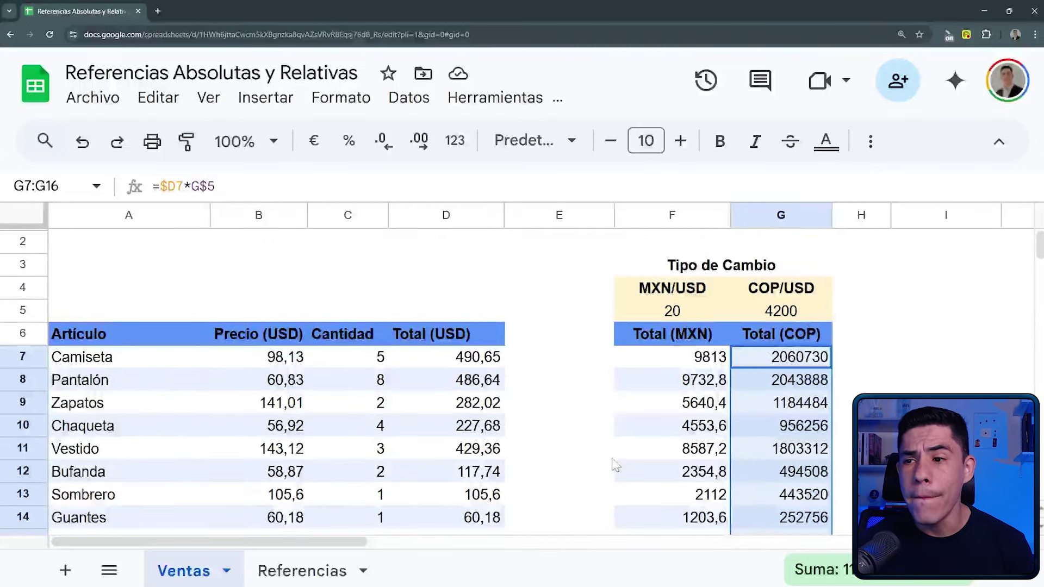
Switch to the Referencias sheet and enter the relative formula =B3 in F3 of the Referencia Relativa grid
click(335, 569)
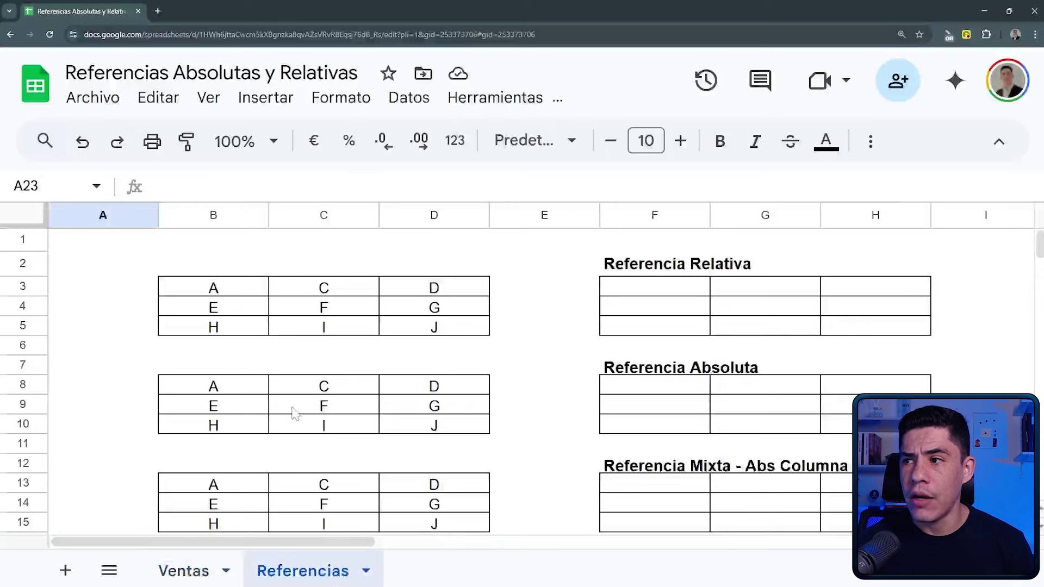
drag(209, 288, 459, 326)
key(ctrl+c)
click(651, 294)
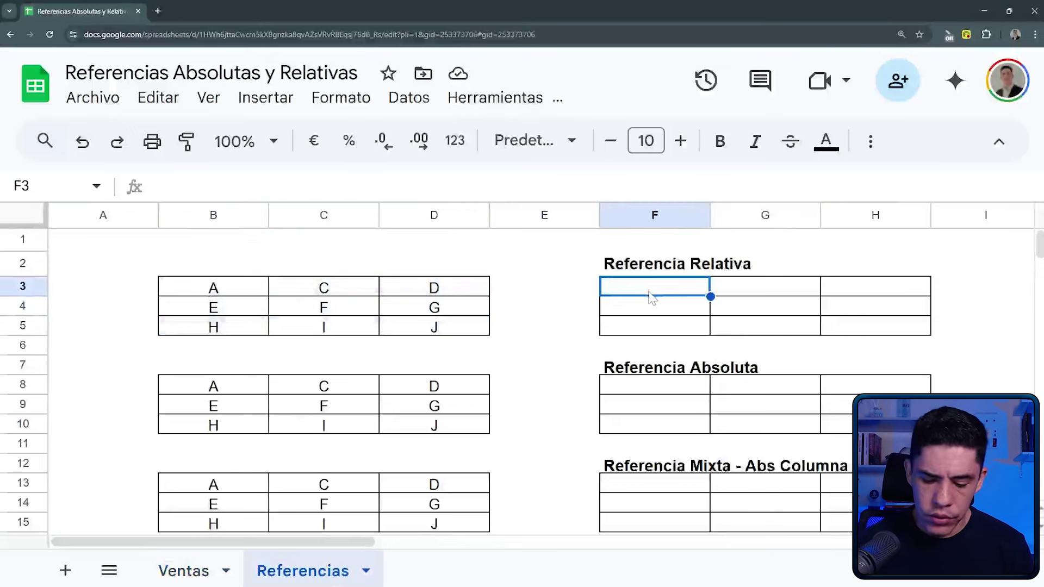
text(=)
key(Left)
key(Left)
key(Left)
key(Left)
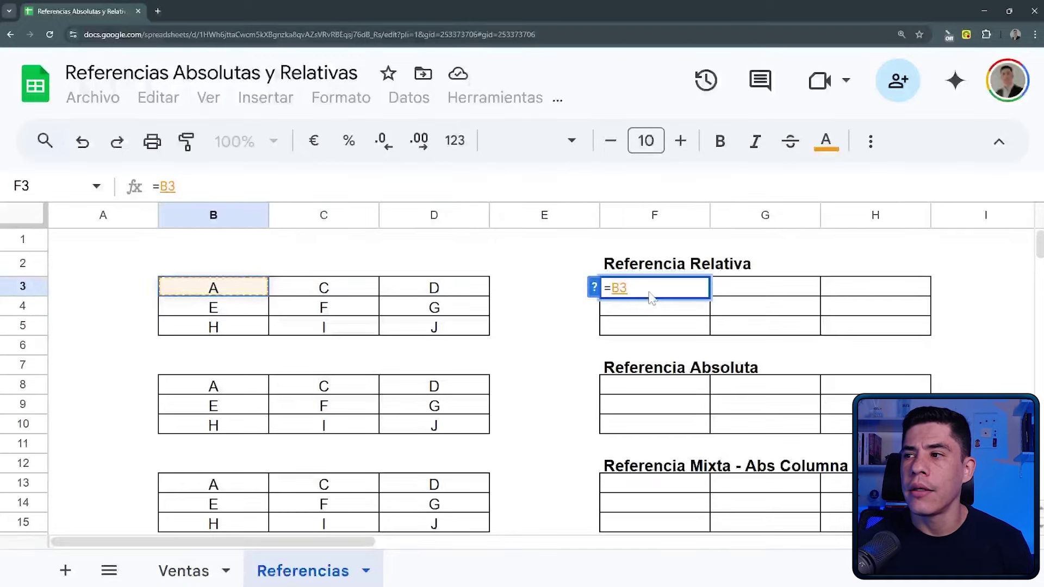
key(Return)
Copy the formula in F3 across the whole Referencia Relativa grid F3:H5 and compare it with the source grid
click(649, 293)
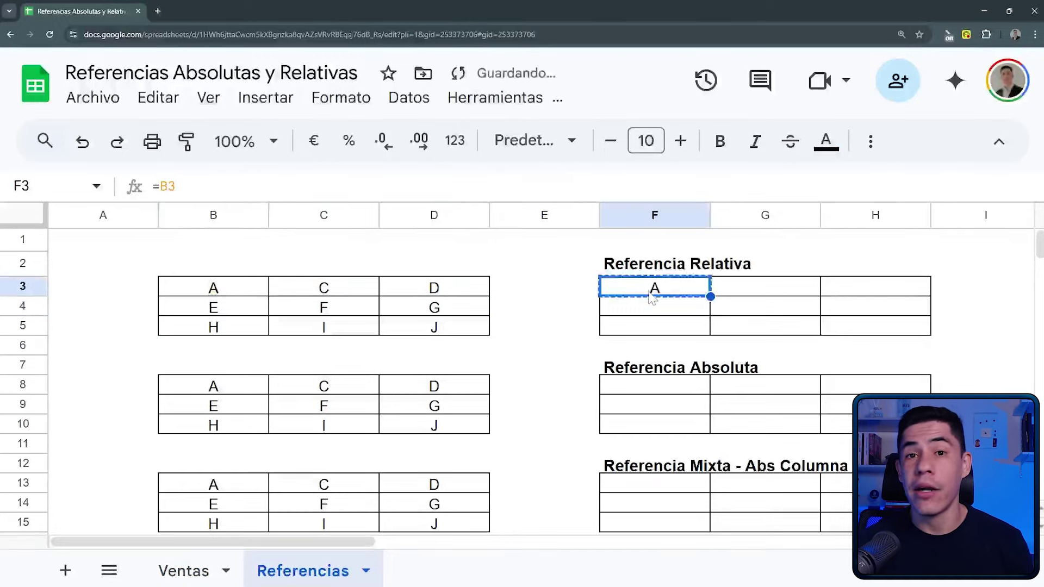
key(shift+Right)
key(shift+Right)
key(shift+Down)
key(shift+Down)
key(ctrl+v)
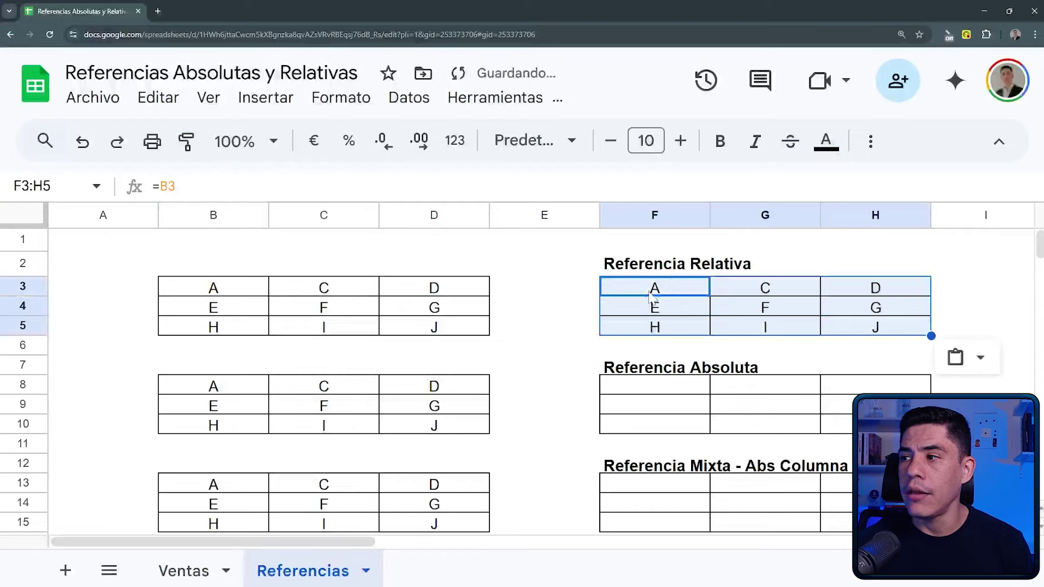
click(265, 285)
click(636, 294)
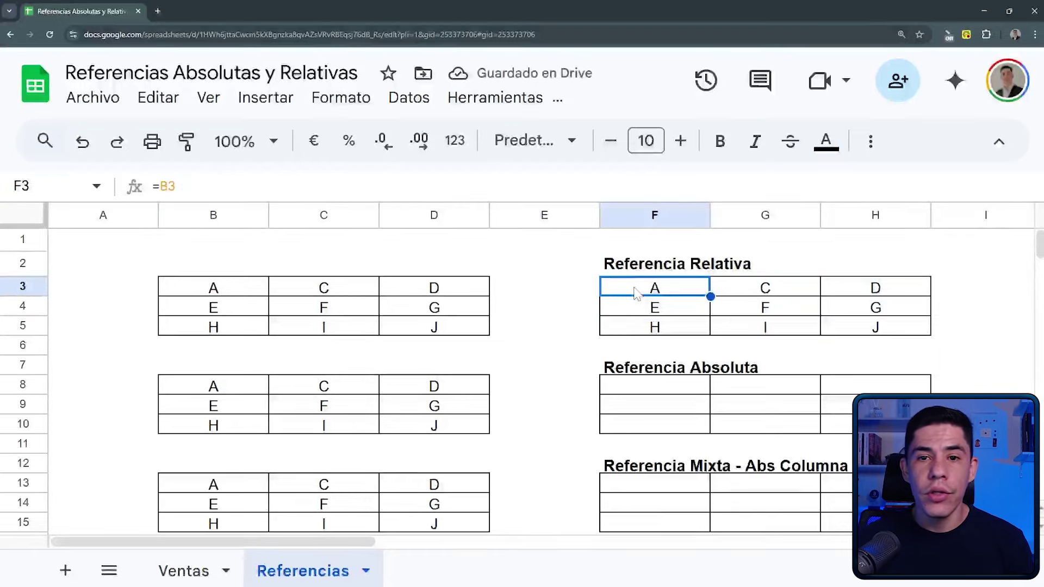
scroll(653, 304, down, 1)
scroll(662, 292, up, 1)
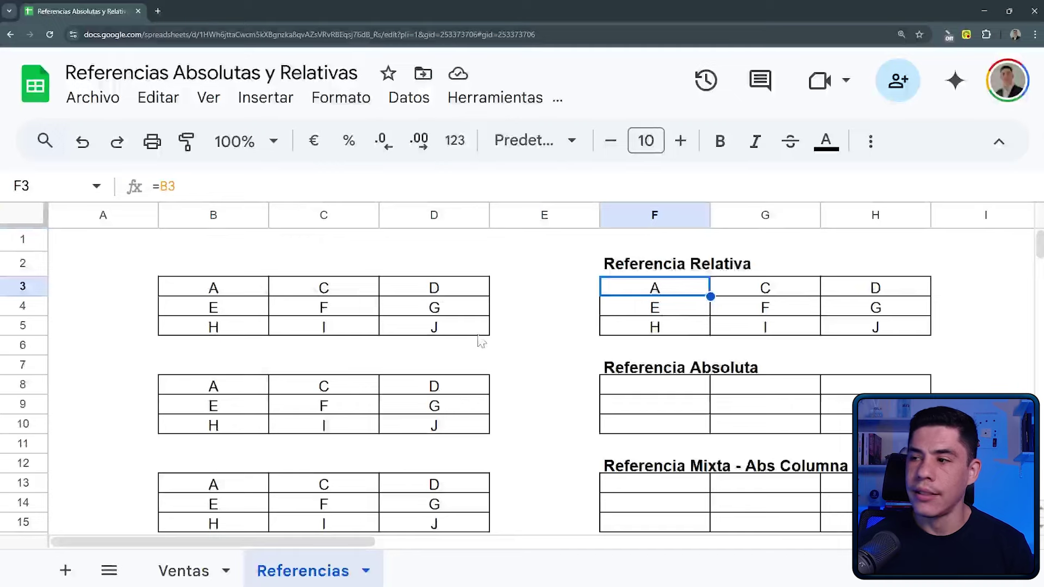
Enter the absolute formula =$B$8 in F8 of the Referencia Absoluta grid
scroll(569, 400, down, 1)
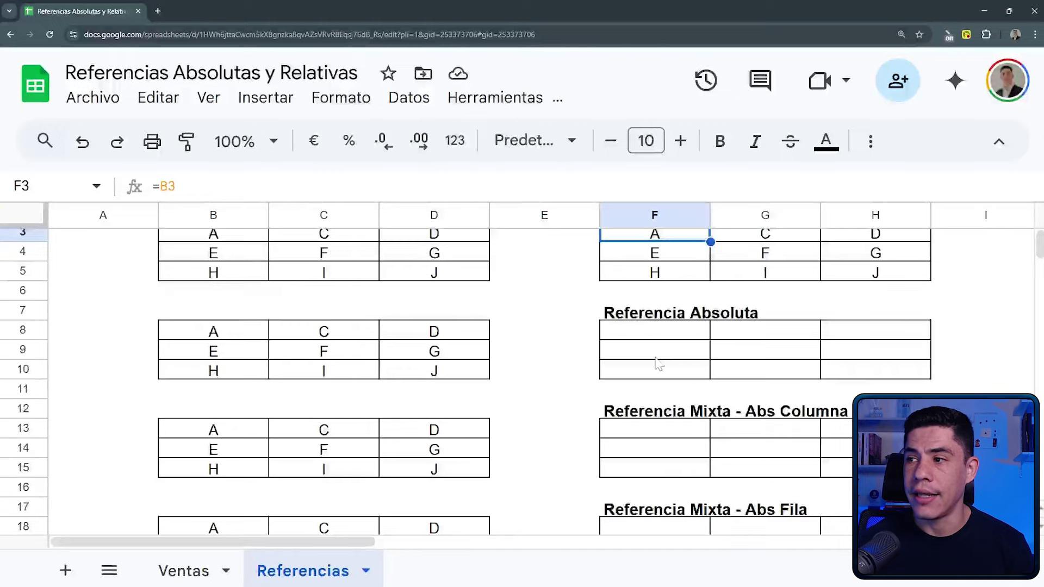
click(669, 333)
text(=)
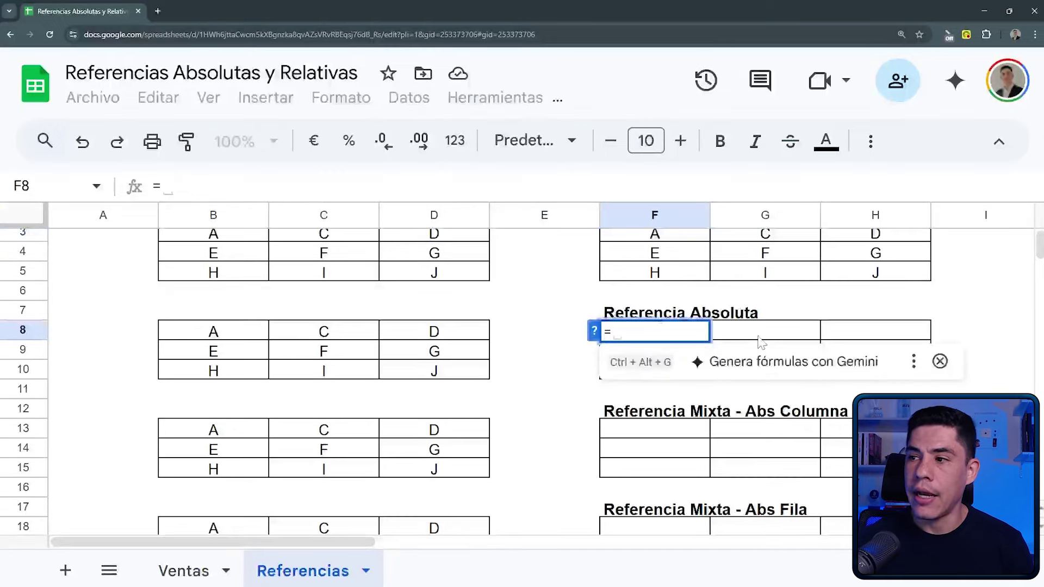
key(Left)
key(Left)
key(Left)
key(Left)
key(F4)
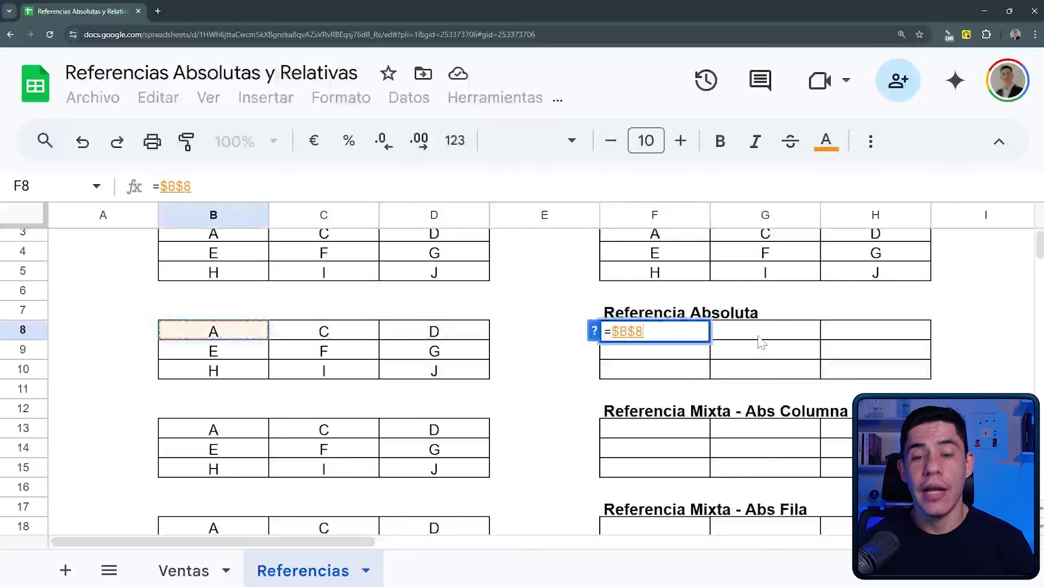
key(Return)
Fill the formula from F8 across the Referencia Absoluta grid F8:H10
click(703, 336)
drag(710, 340, 927, 380)
right_click(927, 380)
click(561, 318)
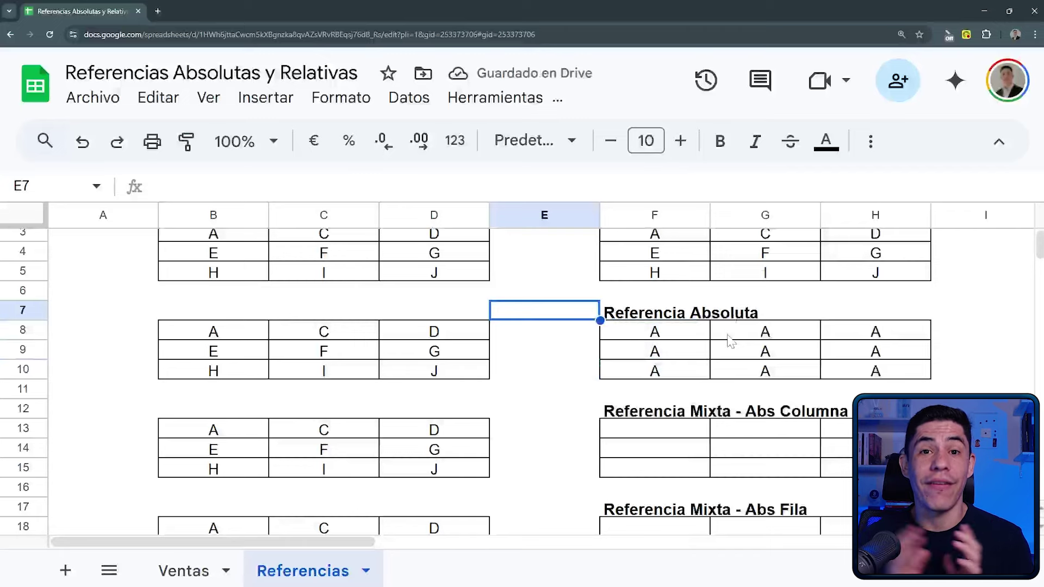
Enter the mixed formula =$B13, with only the column locked, in F13 of the Referencia Mixta - Abs Columna grid
scroll(700, 397, down, 1)
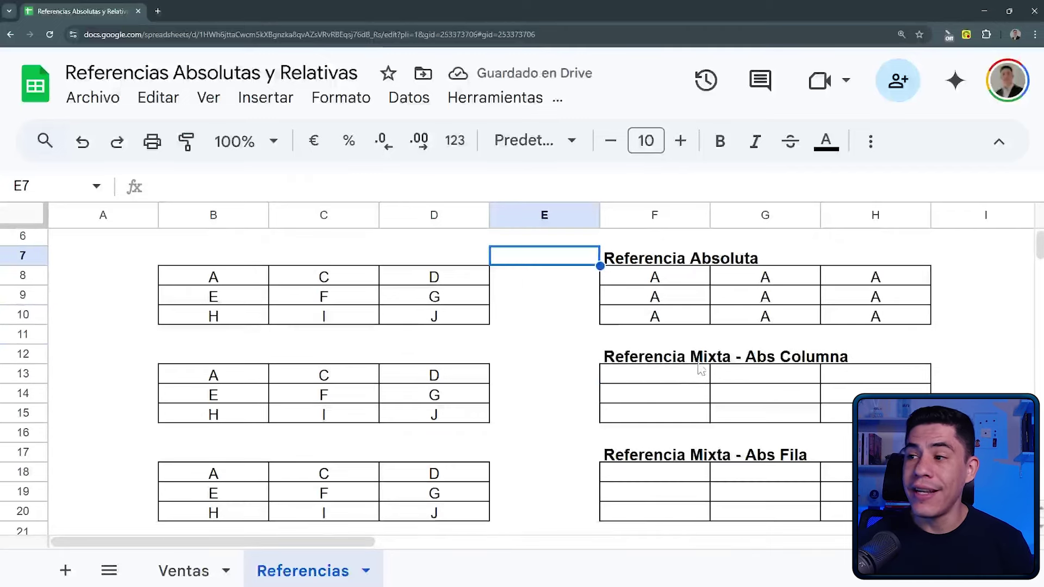
click(618, 379)
text(=C13)
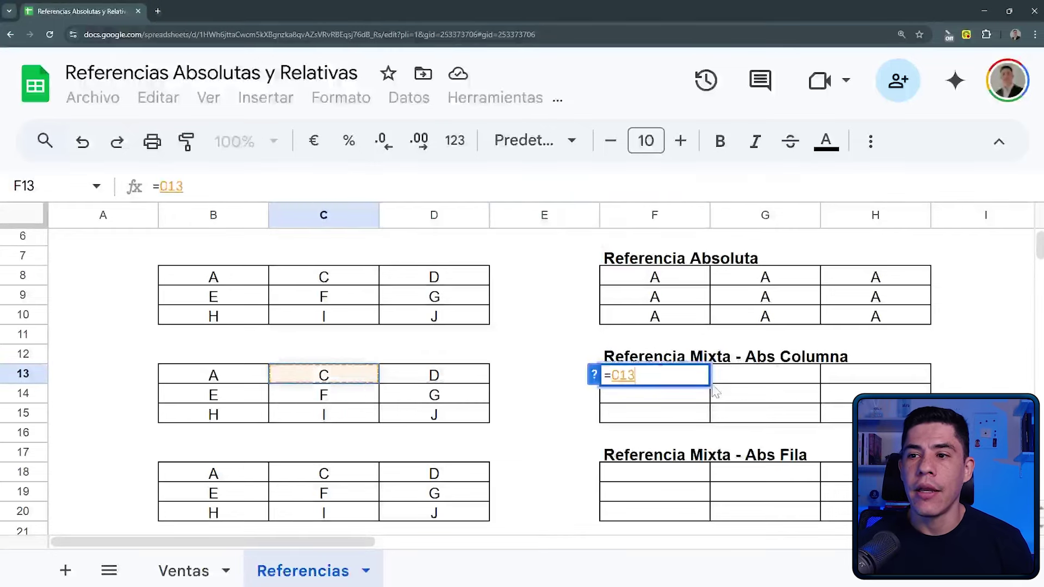
key(Left)
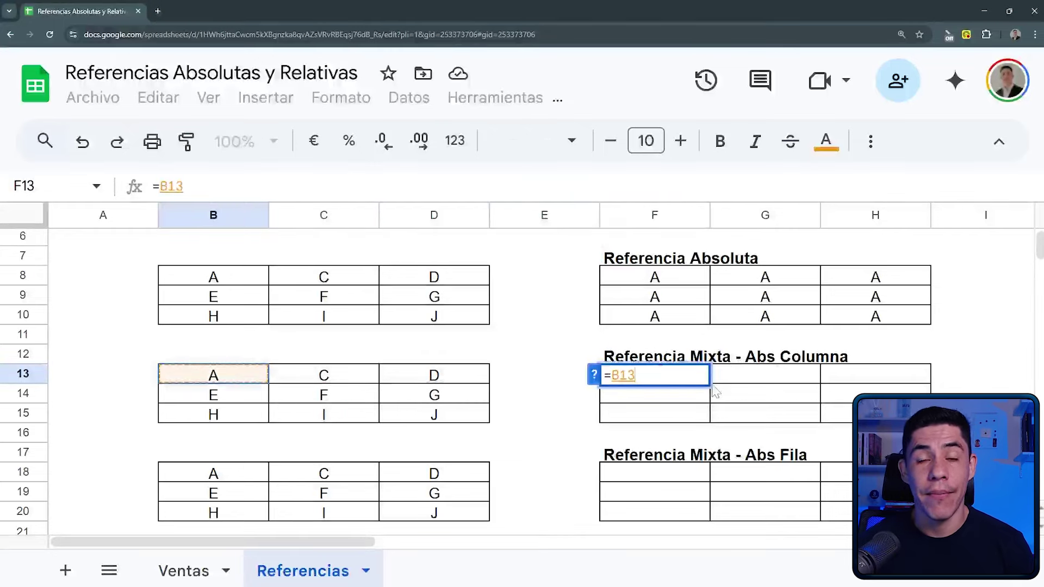
key(F4)
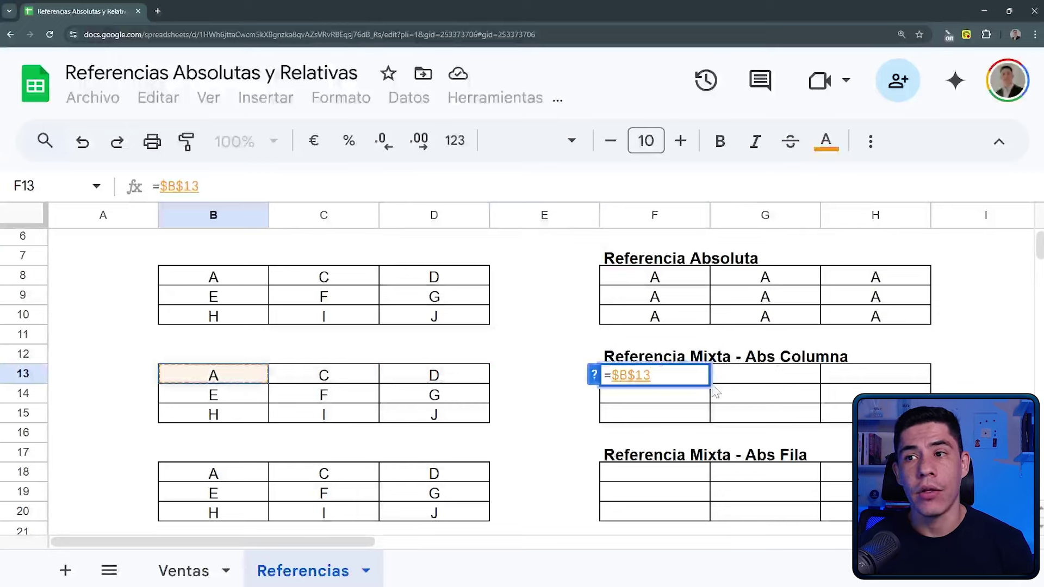
key(F4)
key(F4)
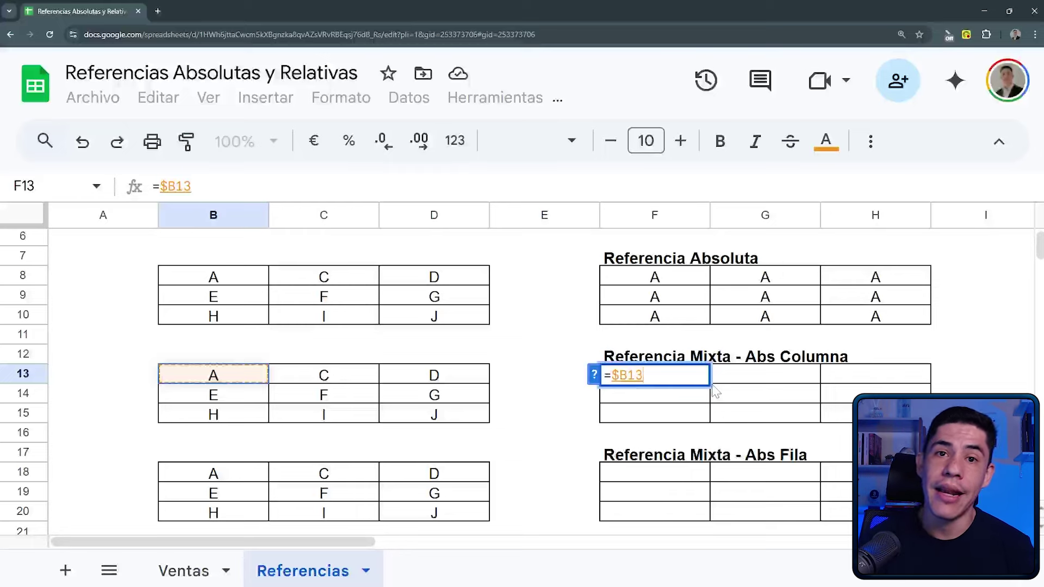
key(Return)
Fill the formula from F13 across the Referencia Mixta - Abs Columna grid F13:H15
click(695, 381)
drag(710, 383, 889, 385)
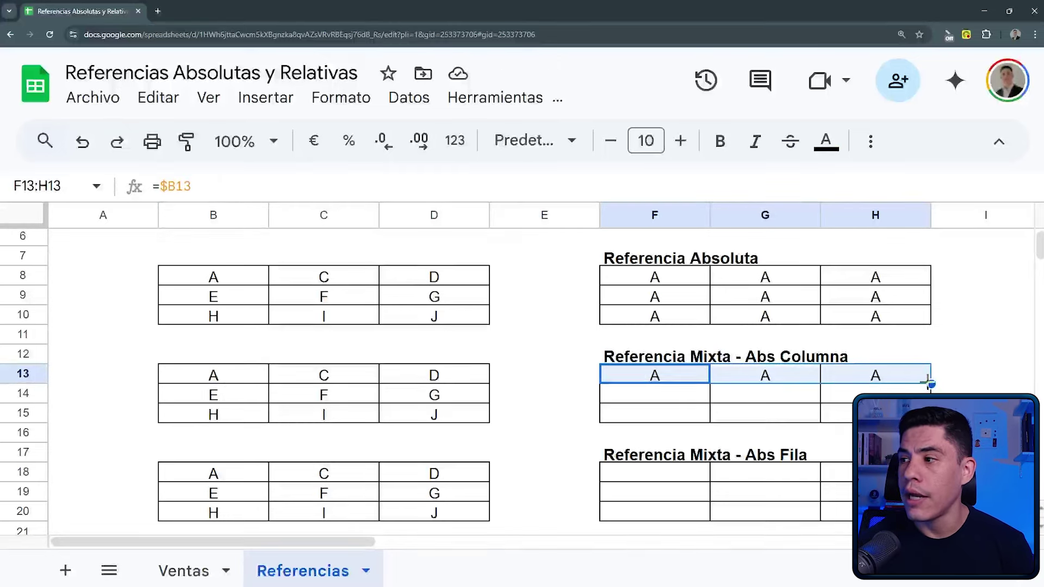
drag(931, 384, 869, 418)
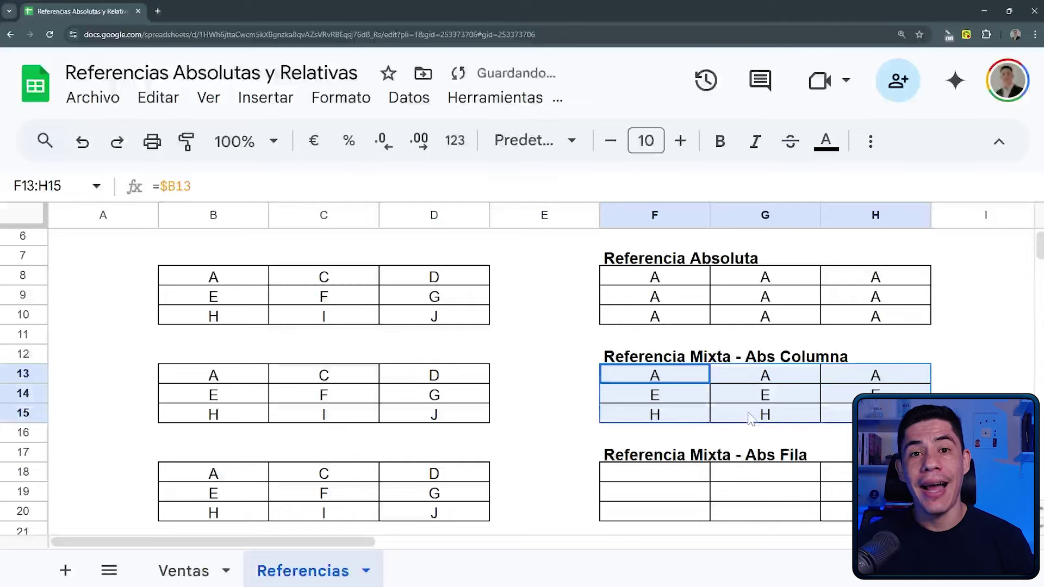
Enter the mixed formula =B$18, with only the row locked, in F18 of the Referencia Mixta - Abs Fila grid
scroll(506, 402, down, 1)
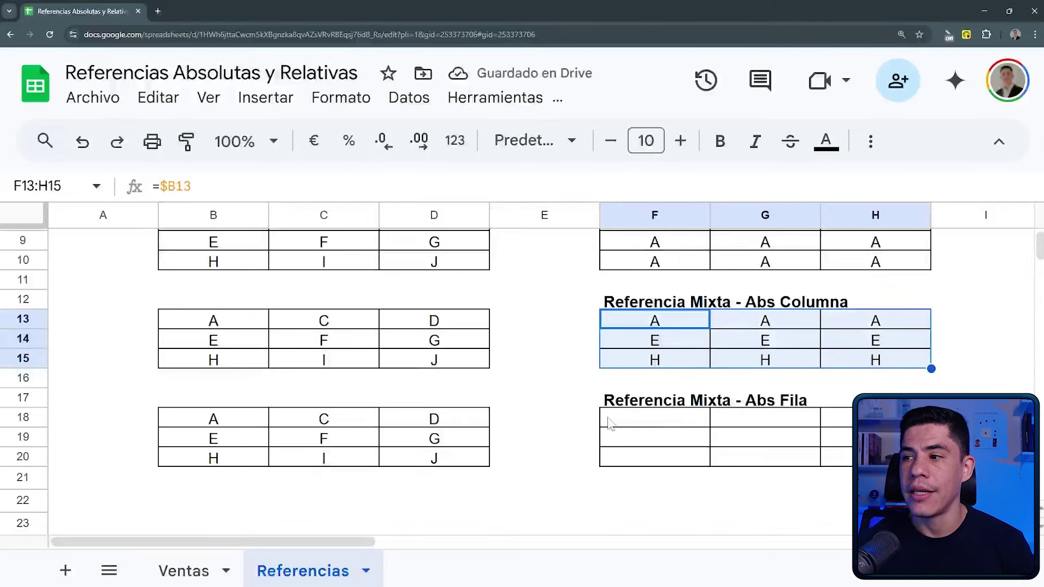
click(672, 422)
text(=)
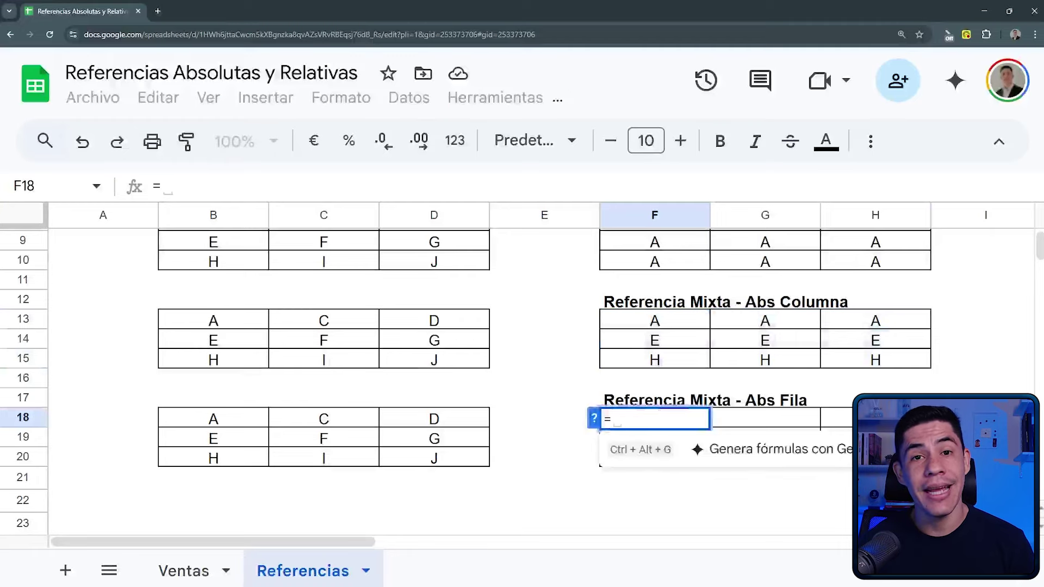
key(Left)
key(Left)
key(Left)
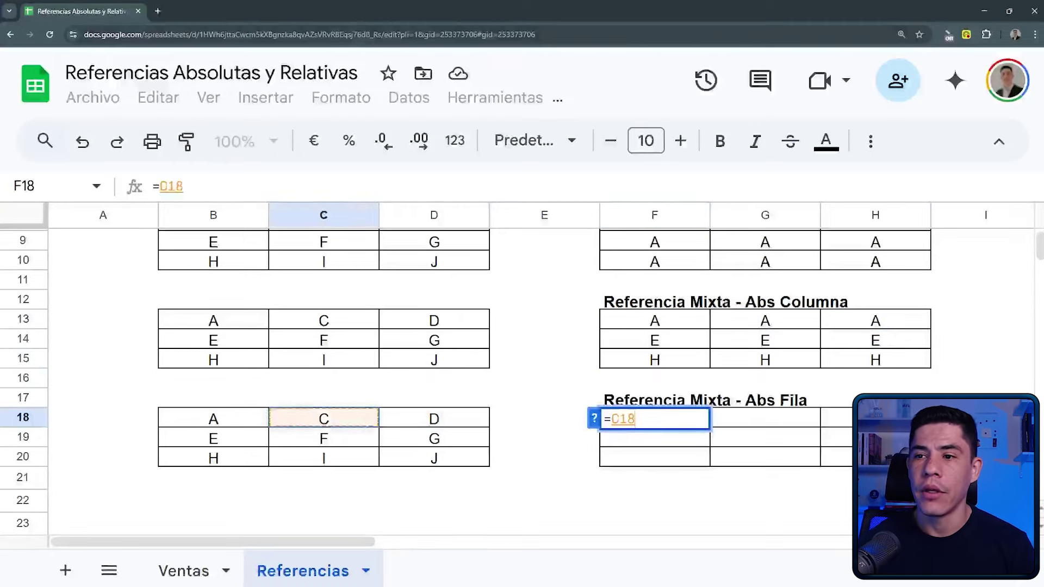
key(Left)
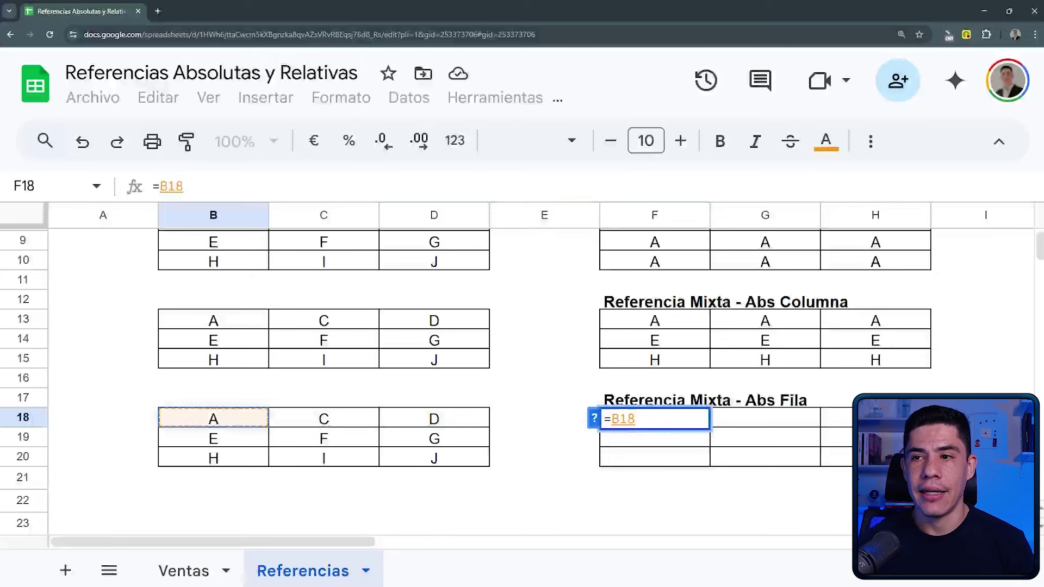
key(F4)
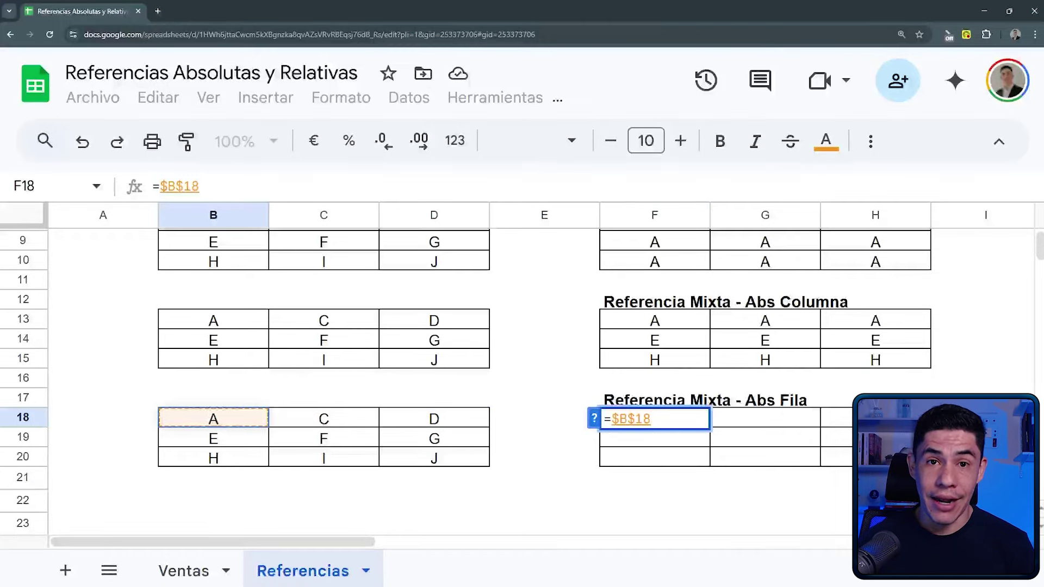
key(F4)
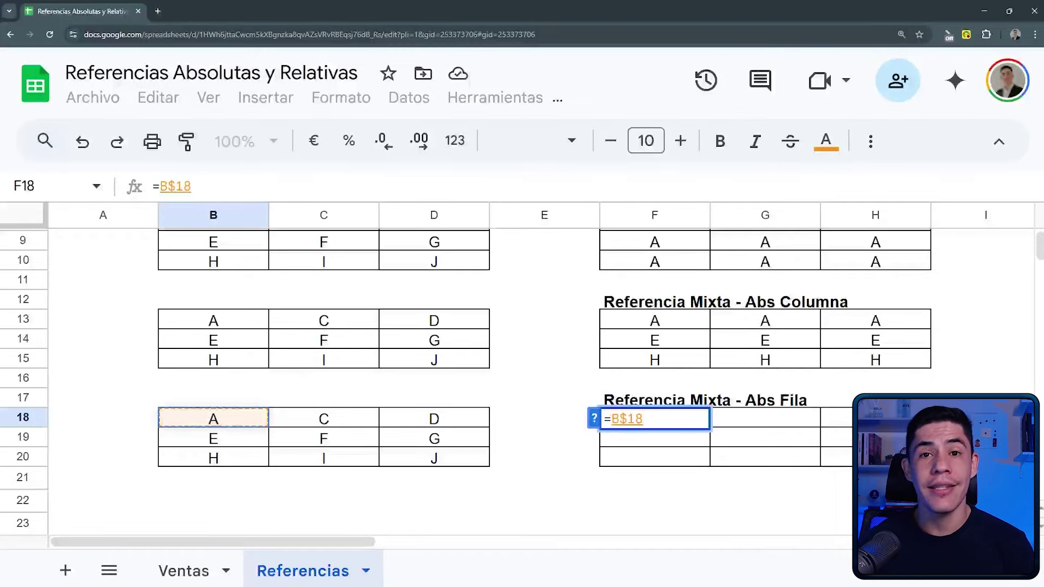
key(Return)
Fill the formula from F18 across the Referencia Mixta - Abs Fila grid F18:H20
click(672, 422)
drag(709, 427, 872, 428)
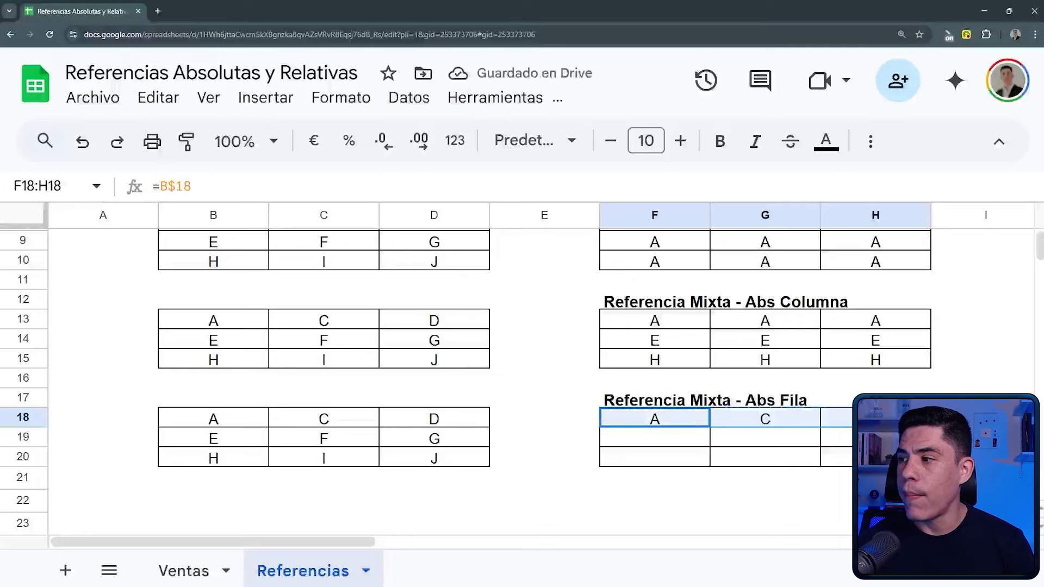
drag(931, 427, 929, 458)
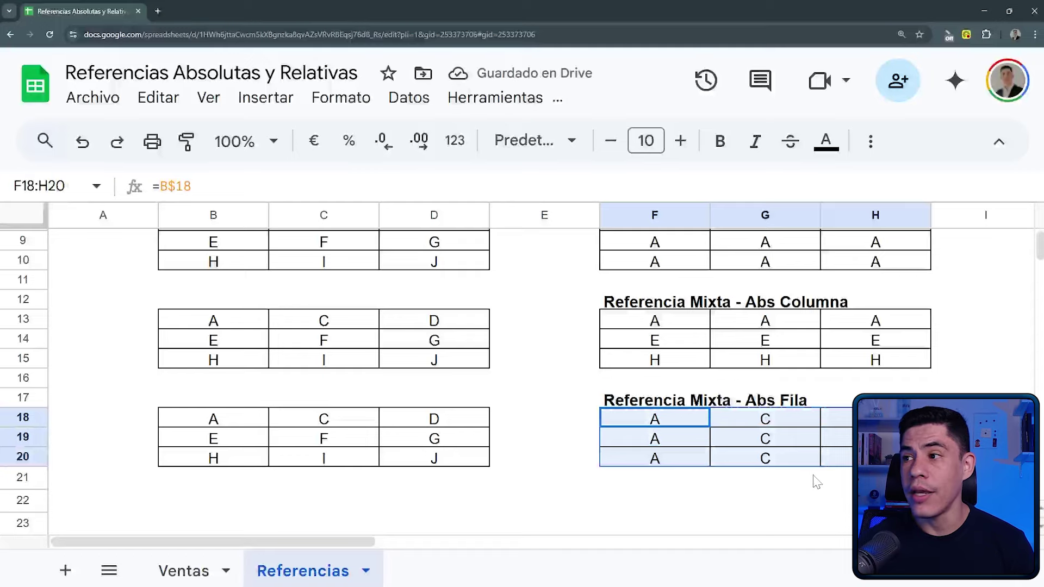
scroll(812, 482, up, 3)
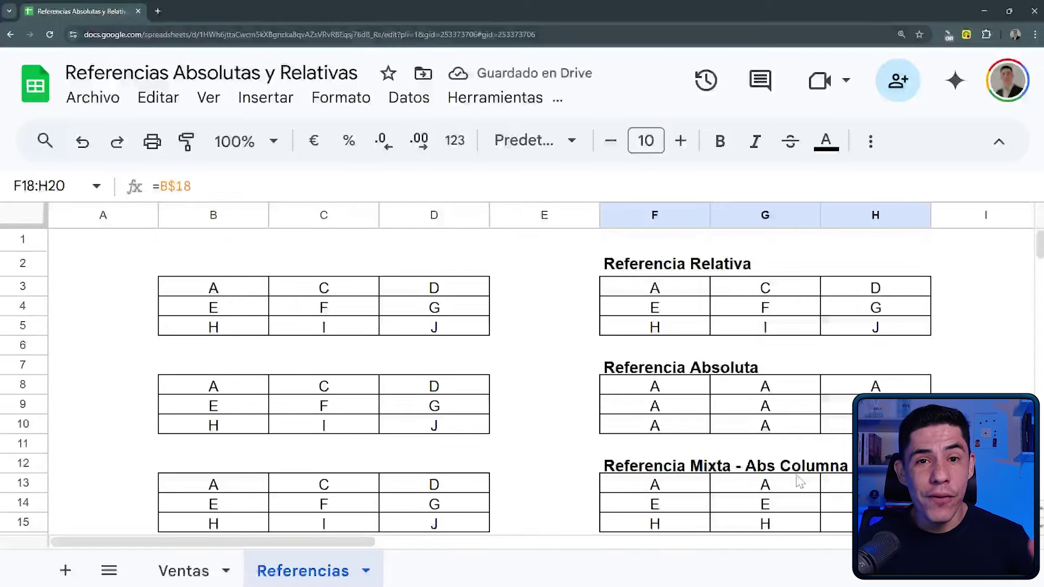